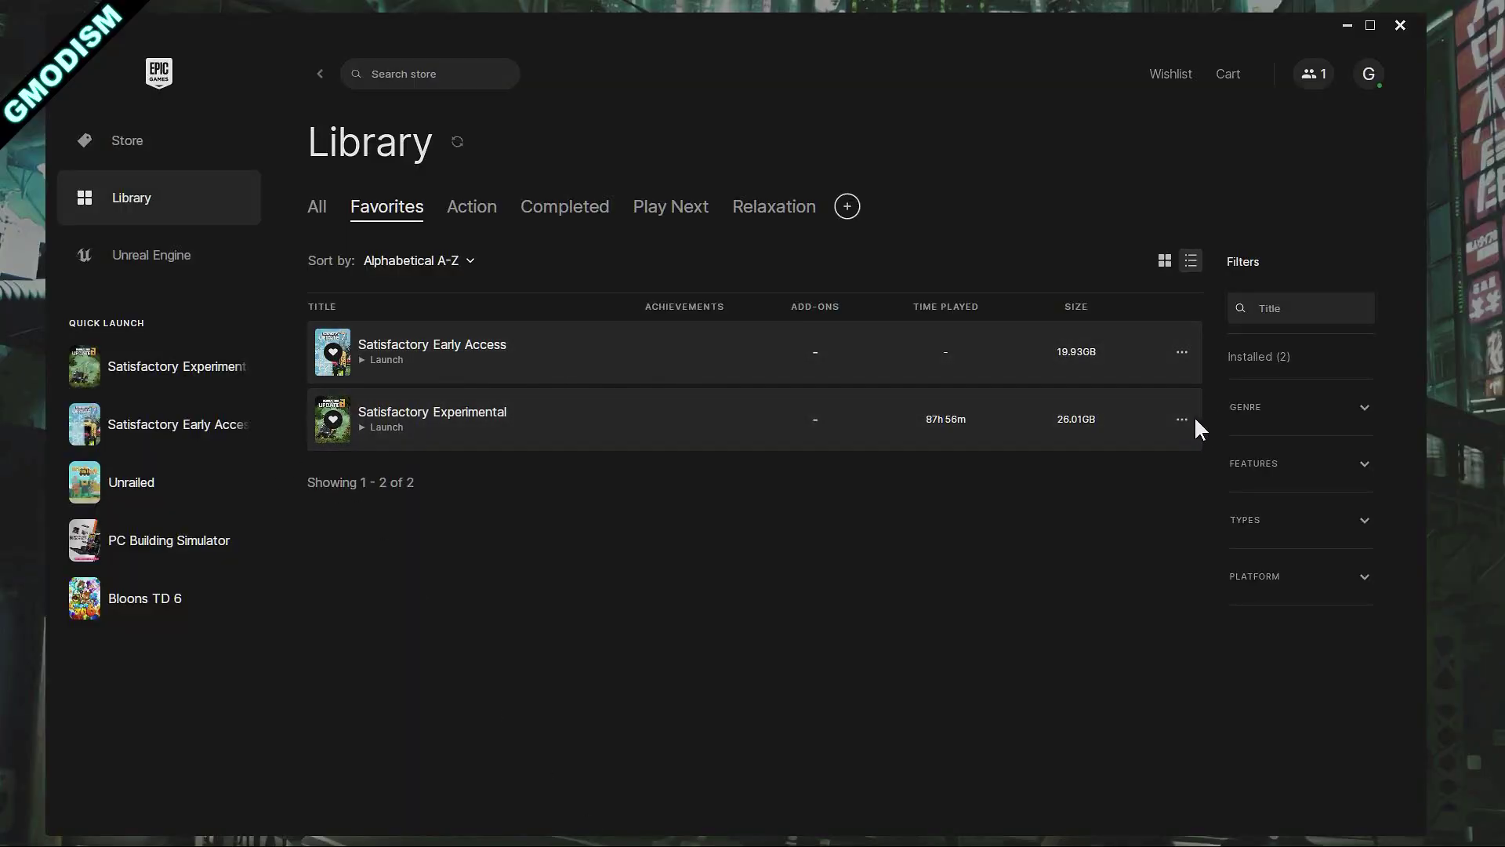
Start verifying the installed files of Satisfactory Experimental
click(1181, 420)
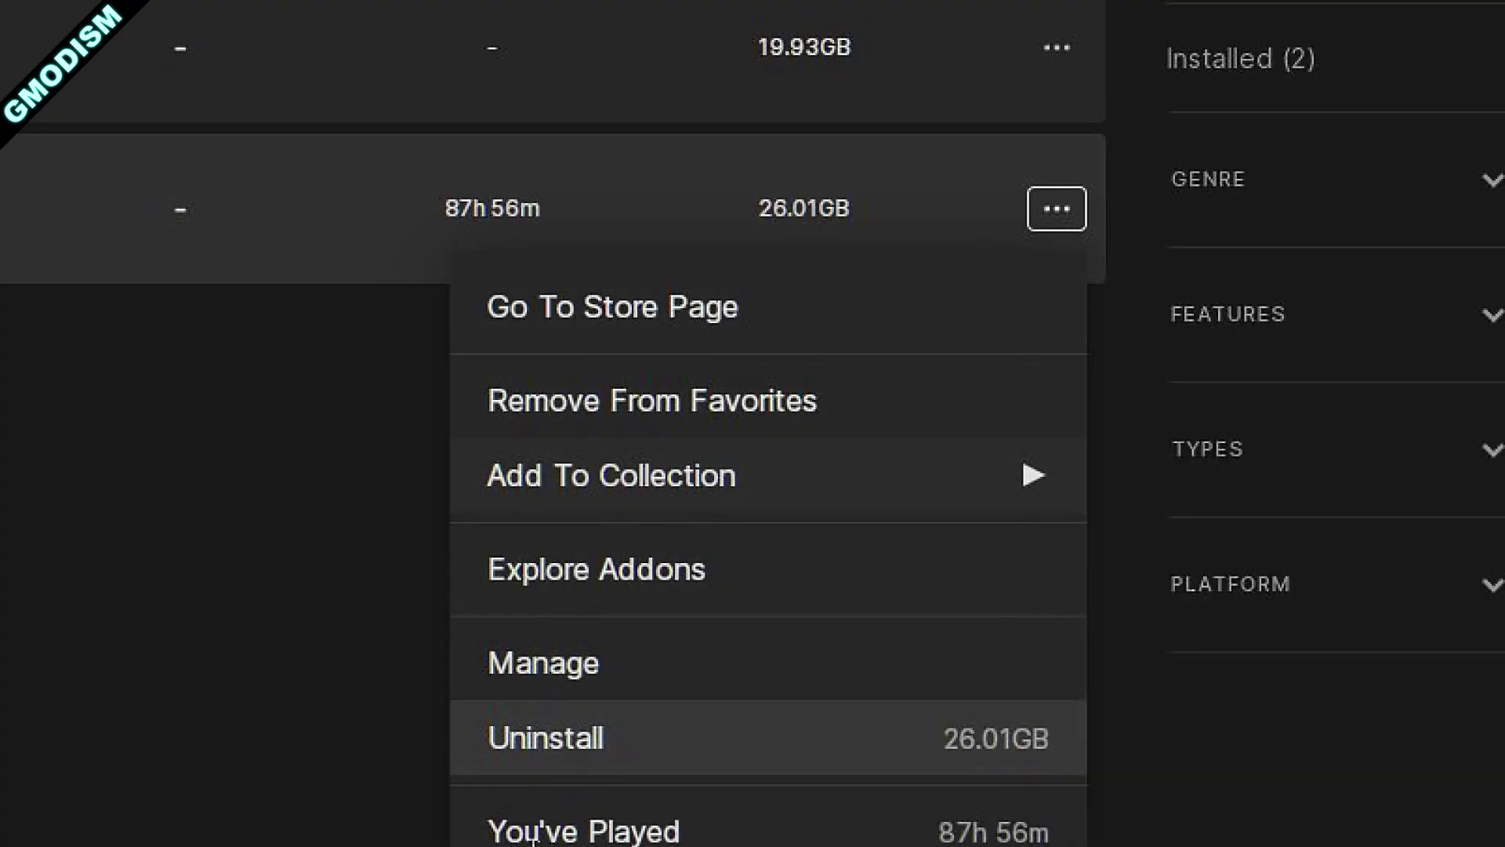
click(639, 663)
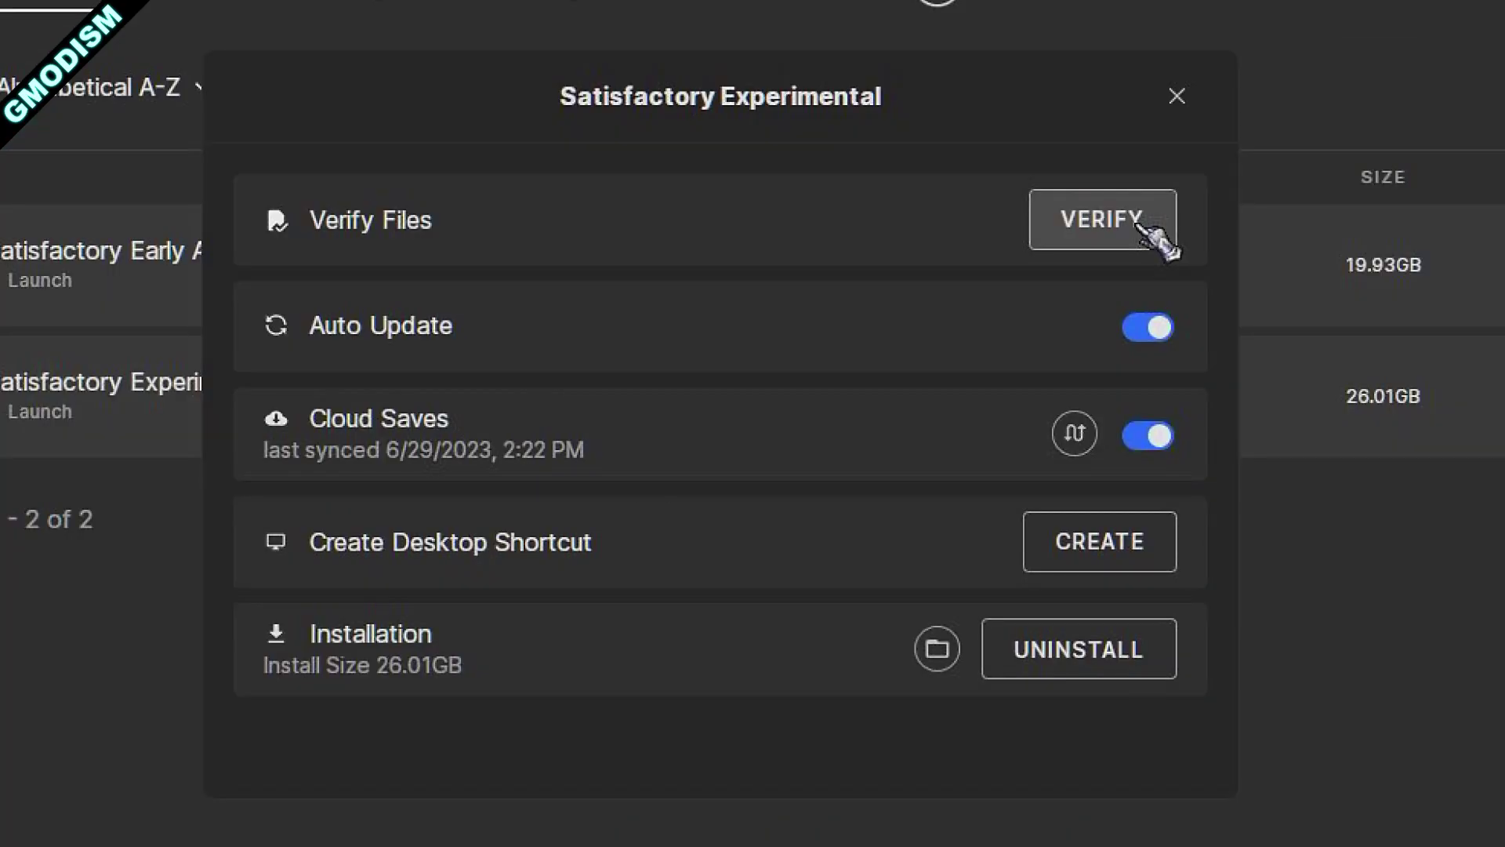
click(1143, 225)
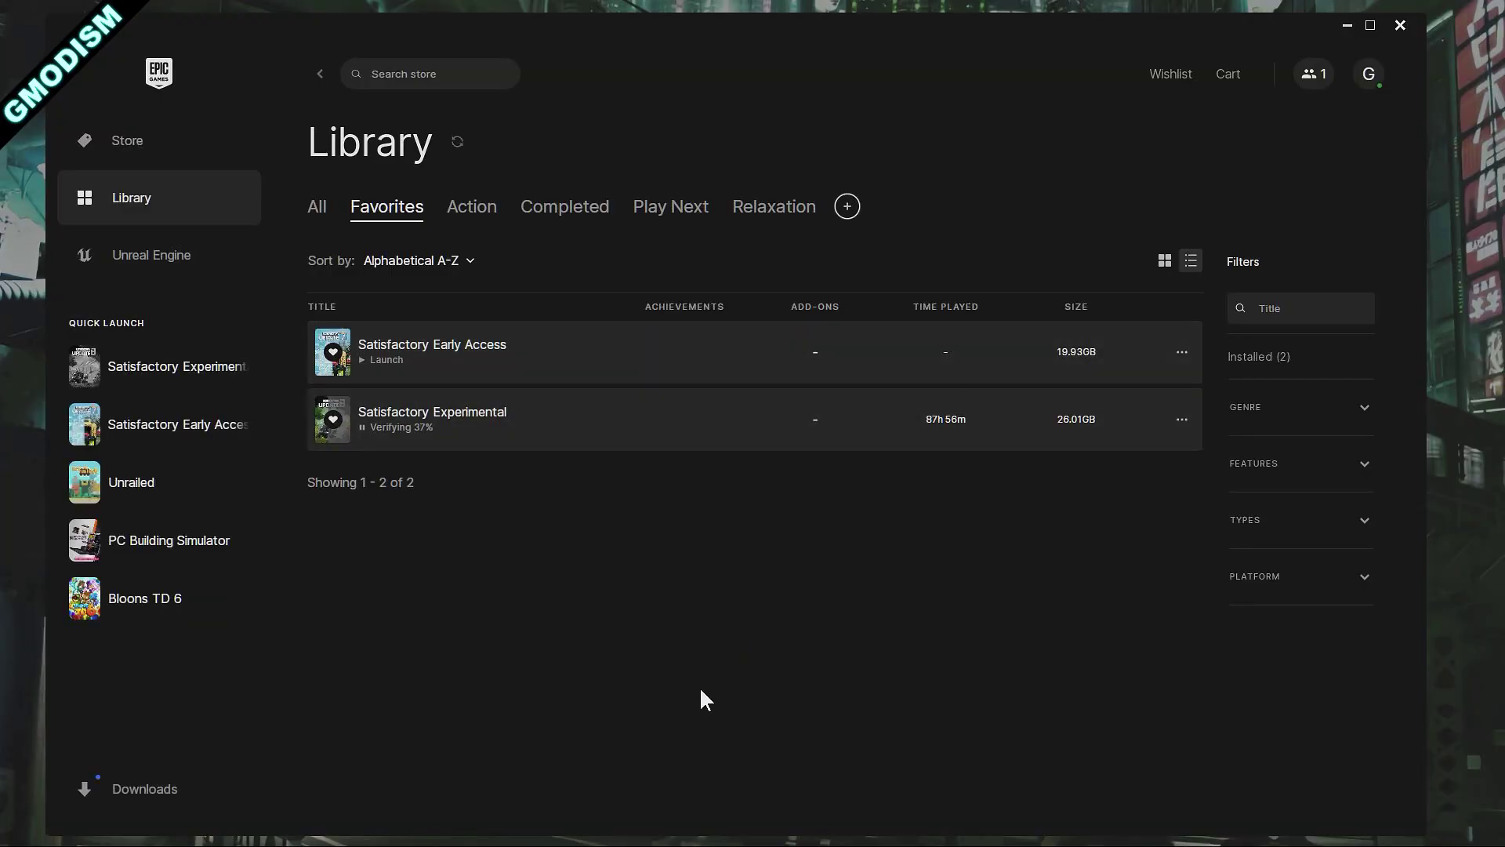
Switch to Steam, view the file integrity verification option in System Shock Demo's installed files properties, and minimize Steam
key(alt+Tab)
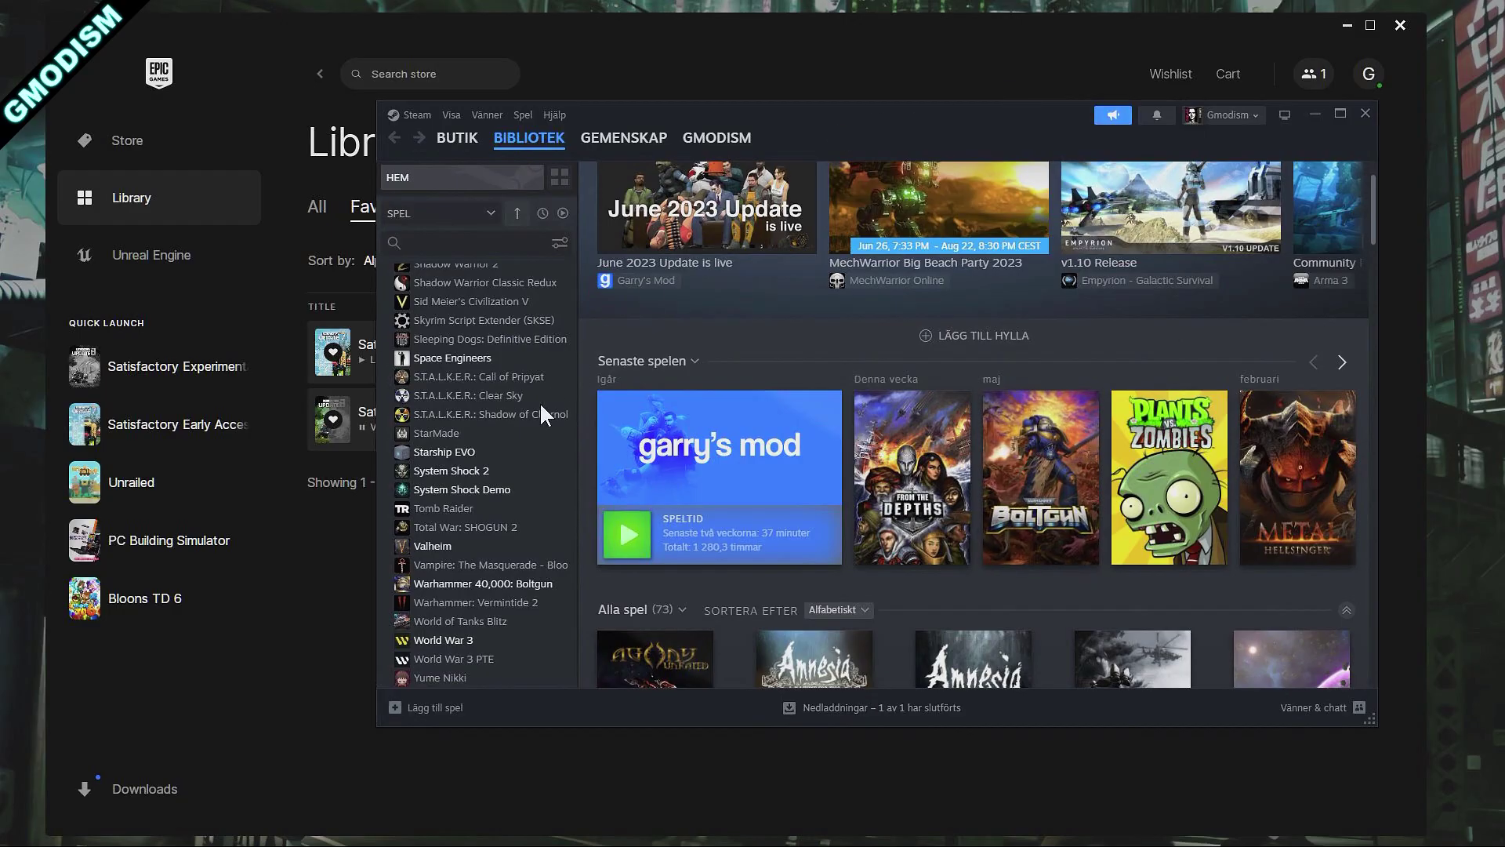
right_click(461, 494)
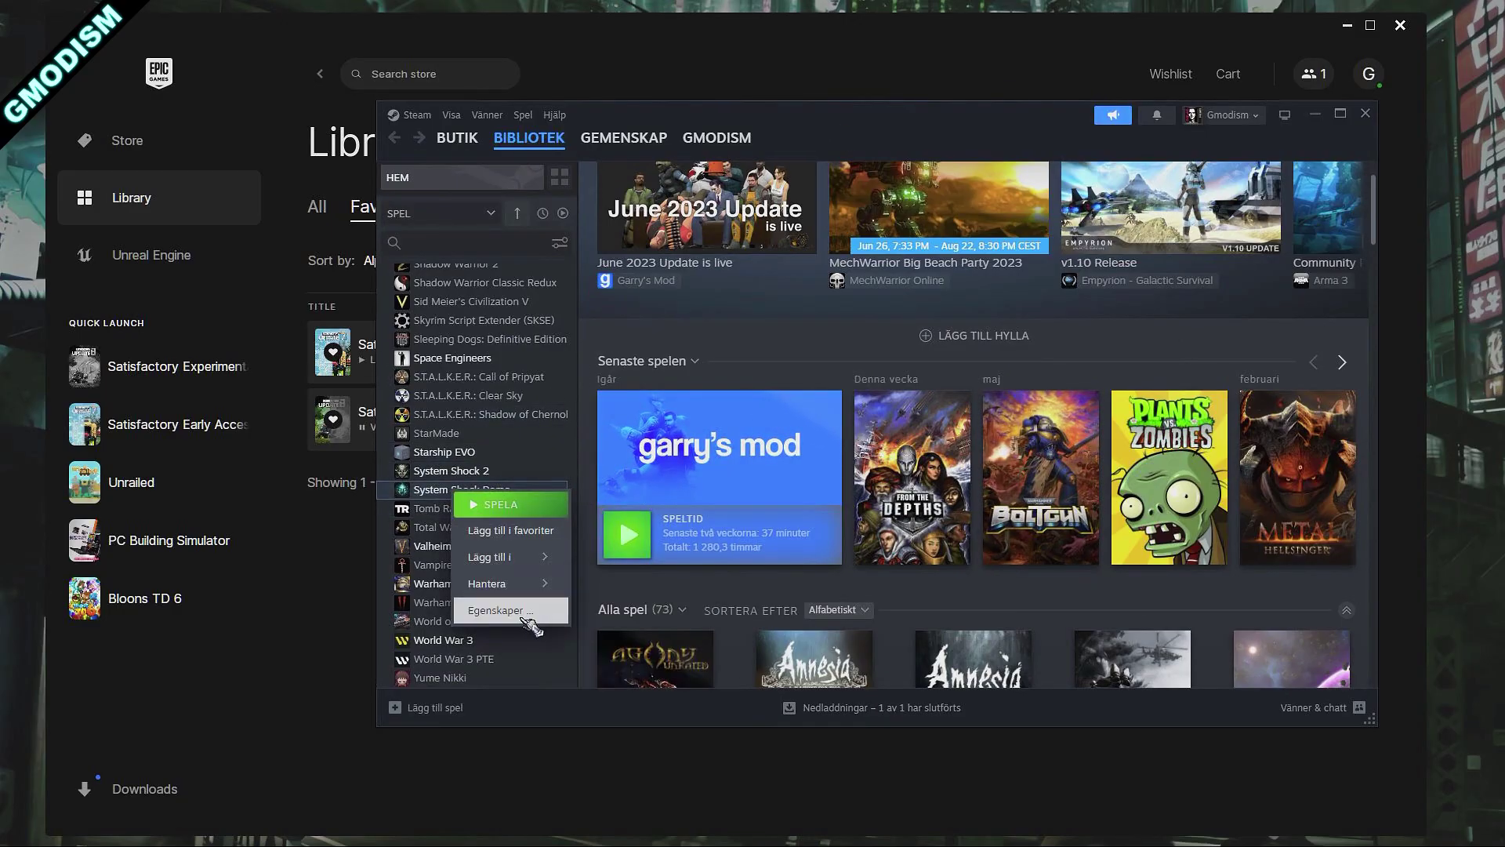
click(482, 609)
click(606, 330)
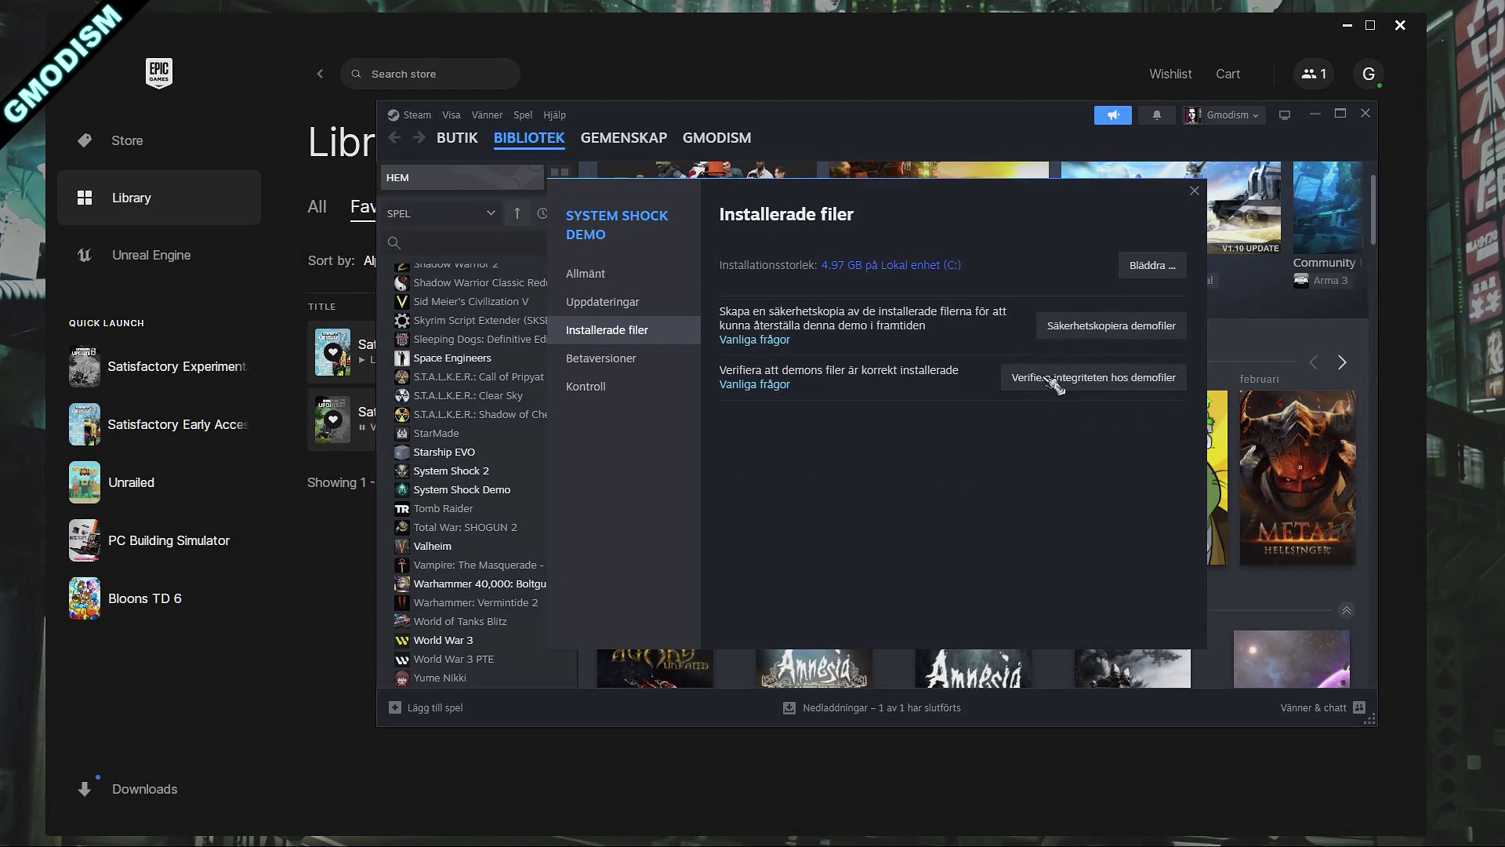
click(1192, 192)
click(1316, 112)
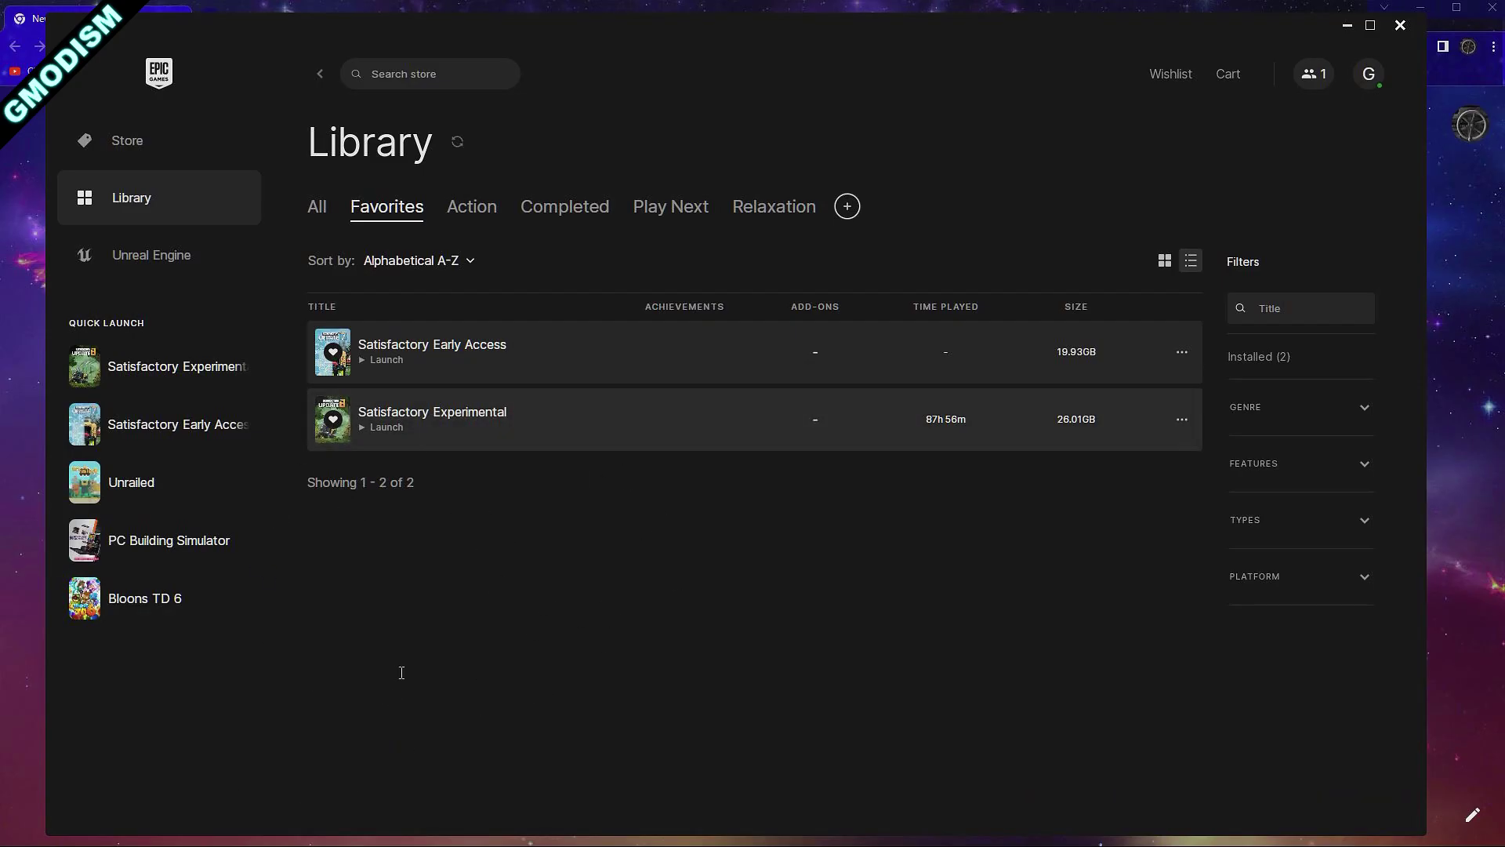
Open the Epic Games launcher settings and expand the Satisfactory Early Access and Satisfactory Experimental game options
click(1381, 77)
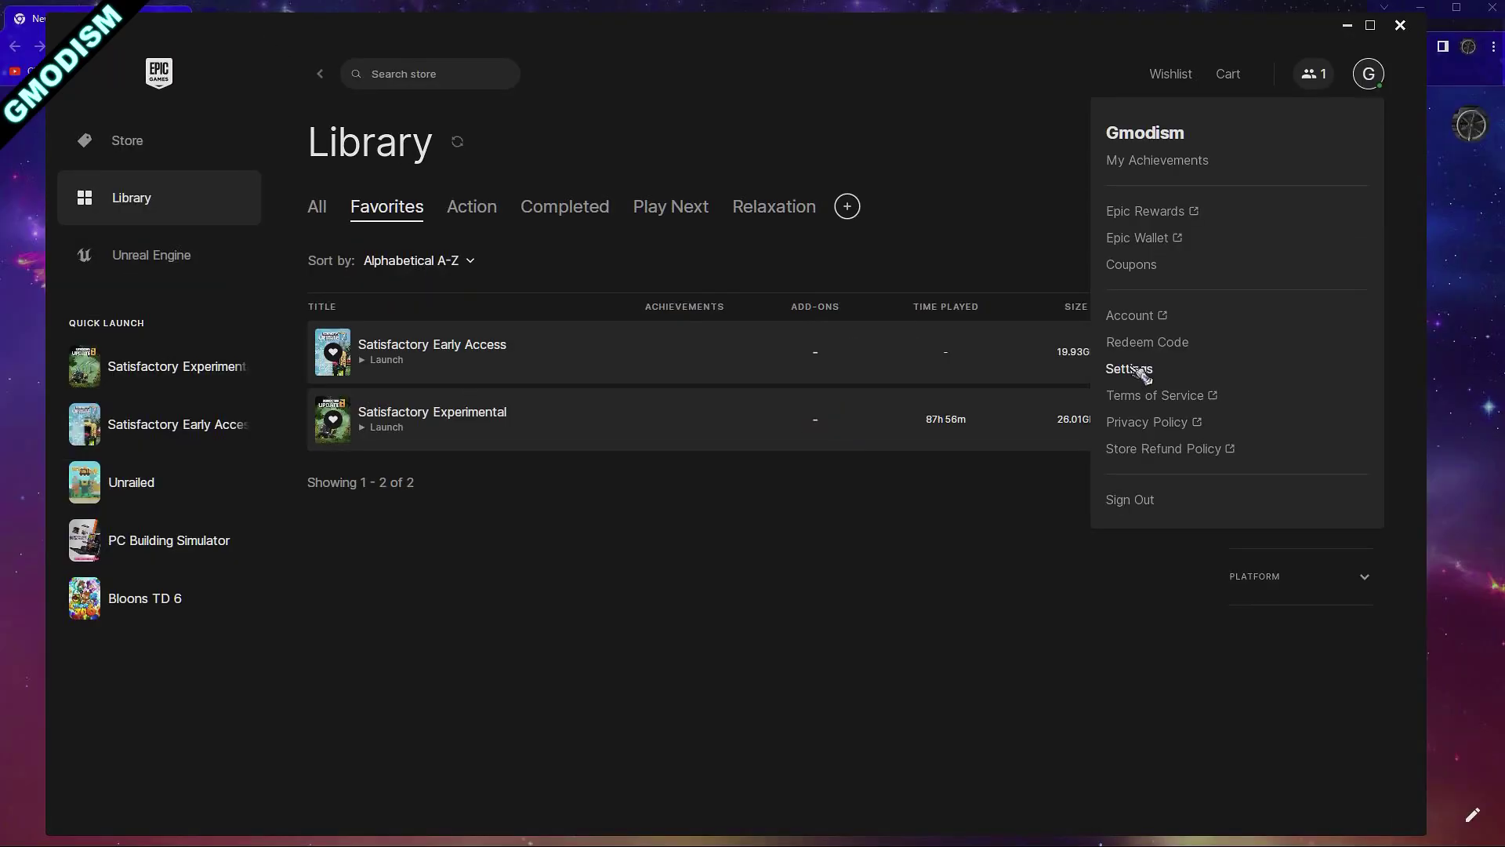
click(856, 421)
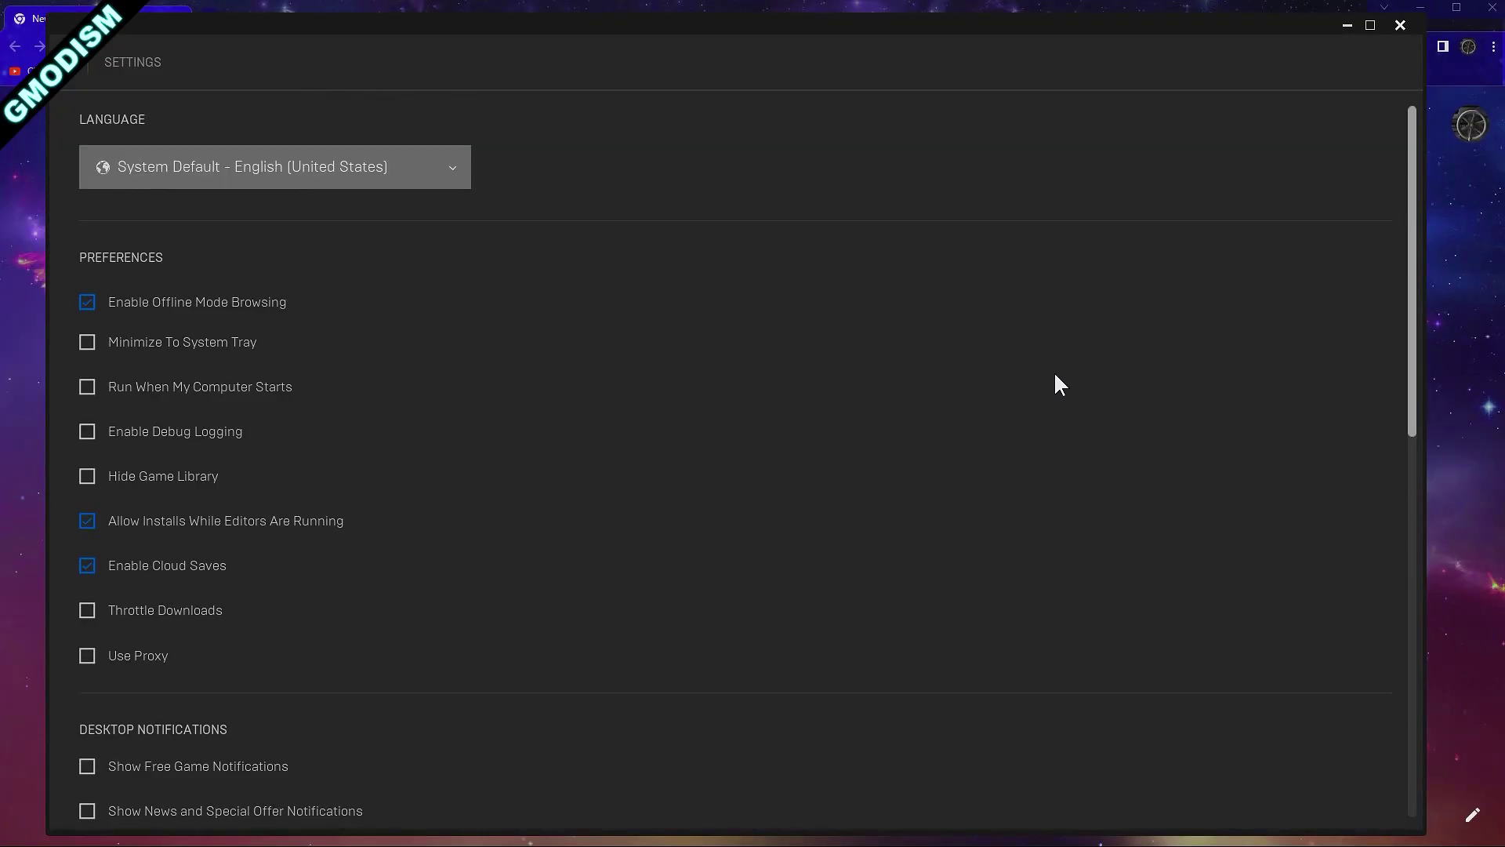
scroll(867, 482, down, 12)
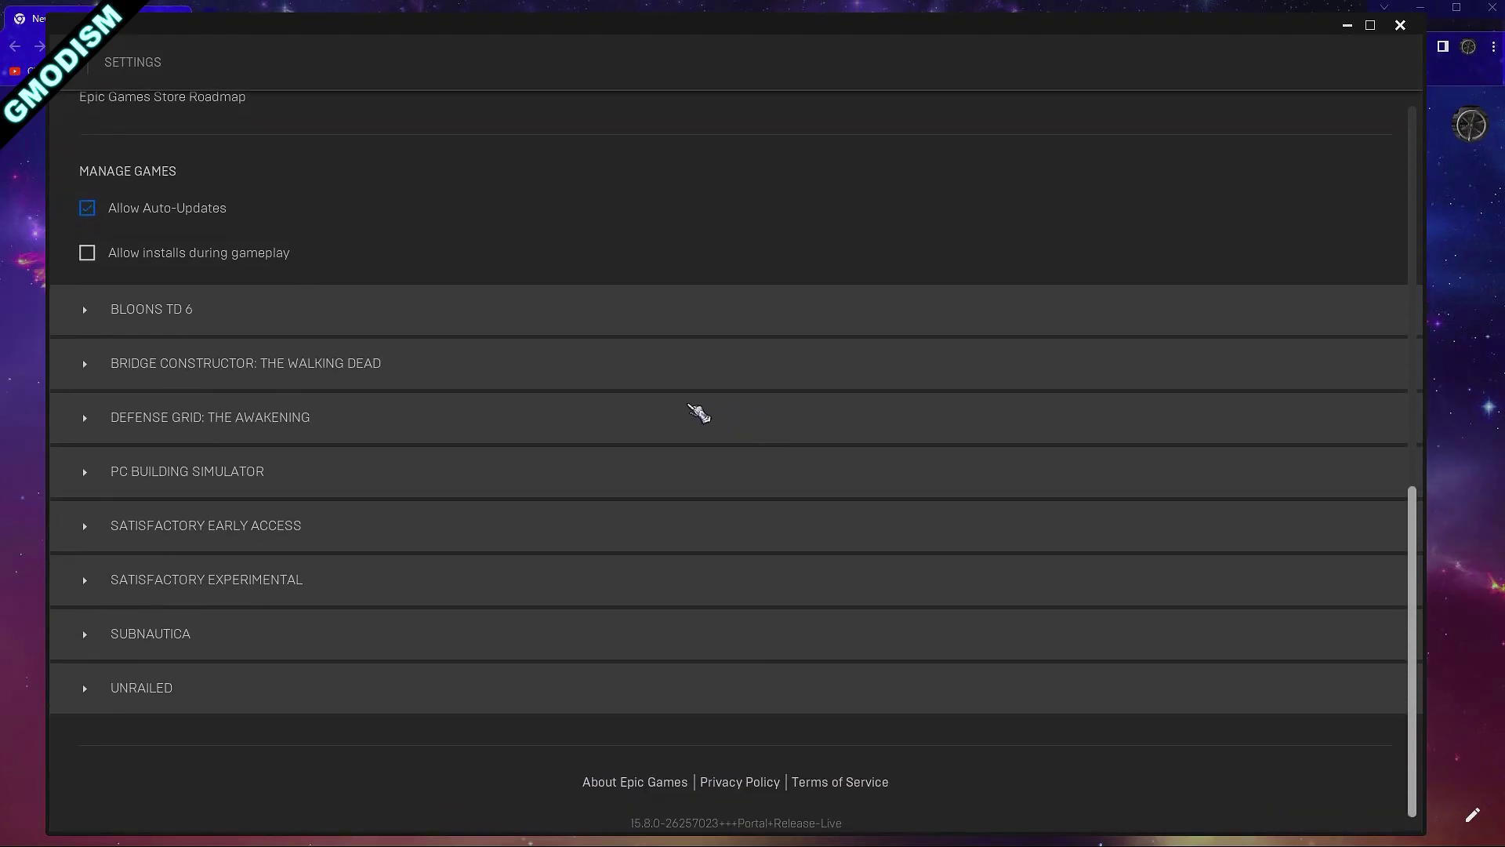
click(91, 579)
click(93, 525)
scroll(423, 596, down, 2)
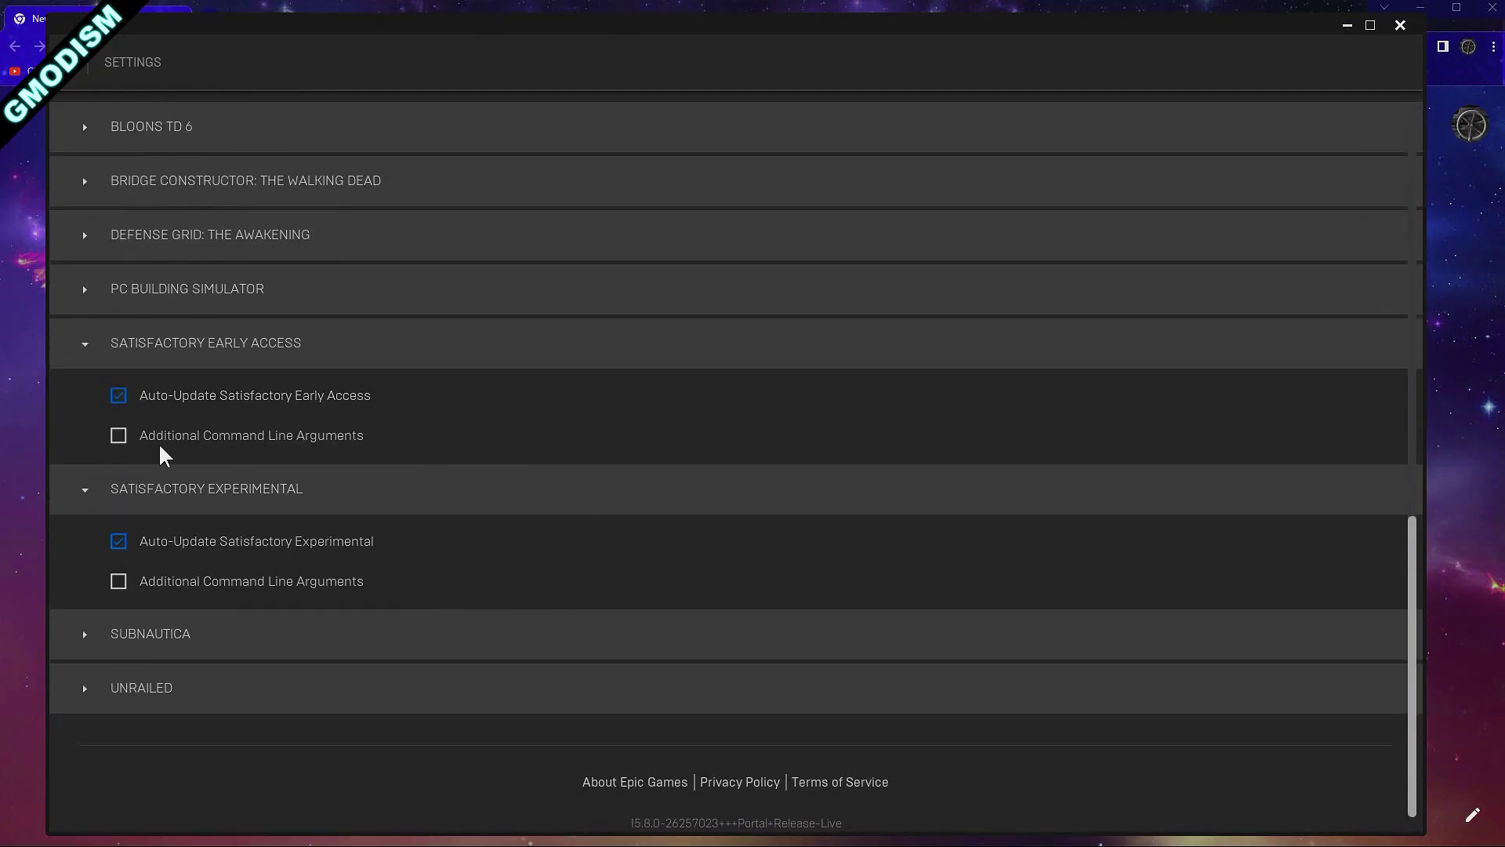
Enable additional command line arguments for Satisfactory Experimental and enter -dx11
click(121, 582)
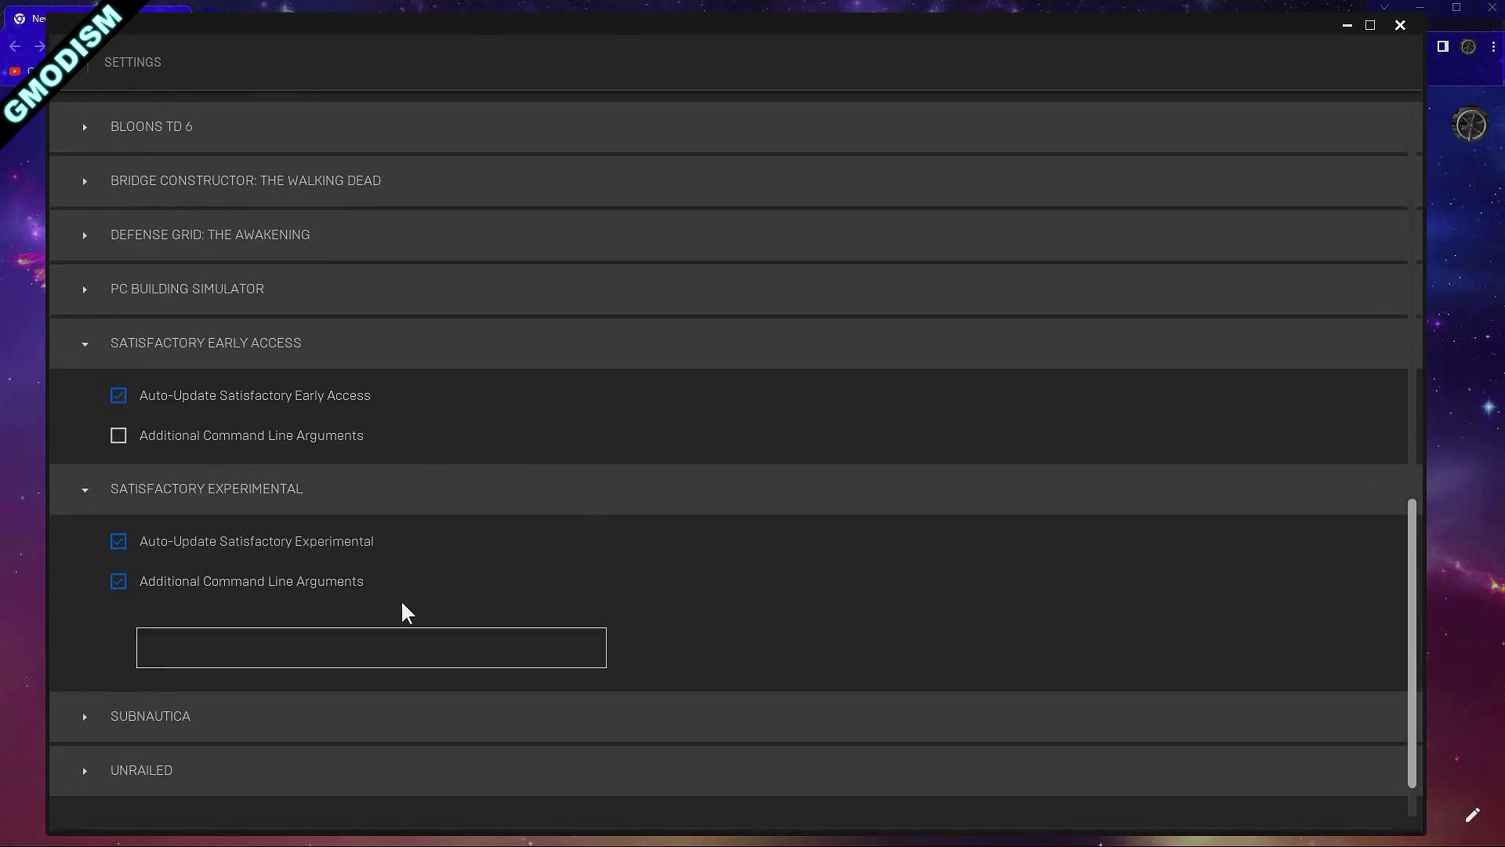
scroll(422, 602, down, 1)
text(-)
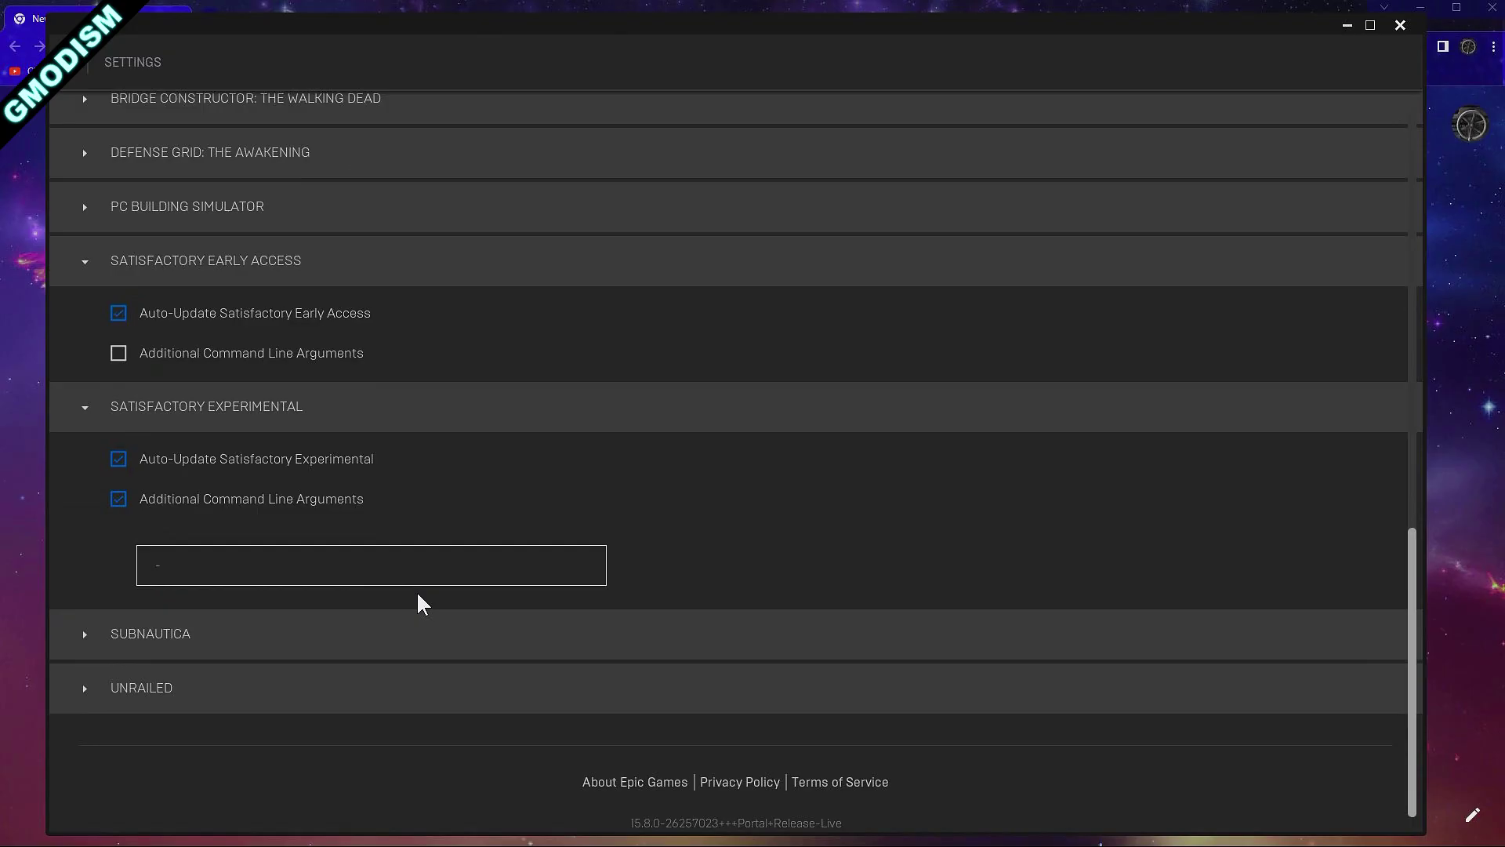
text(dx11)
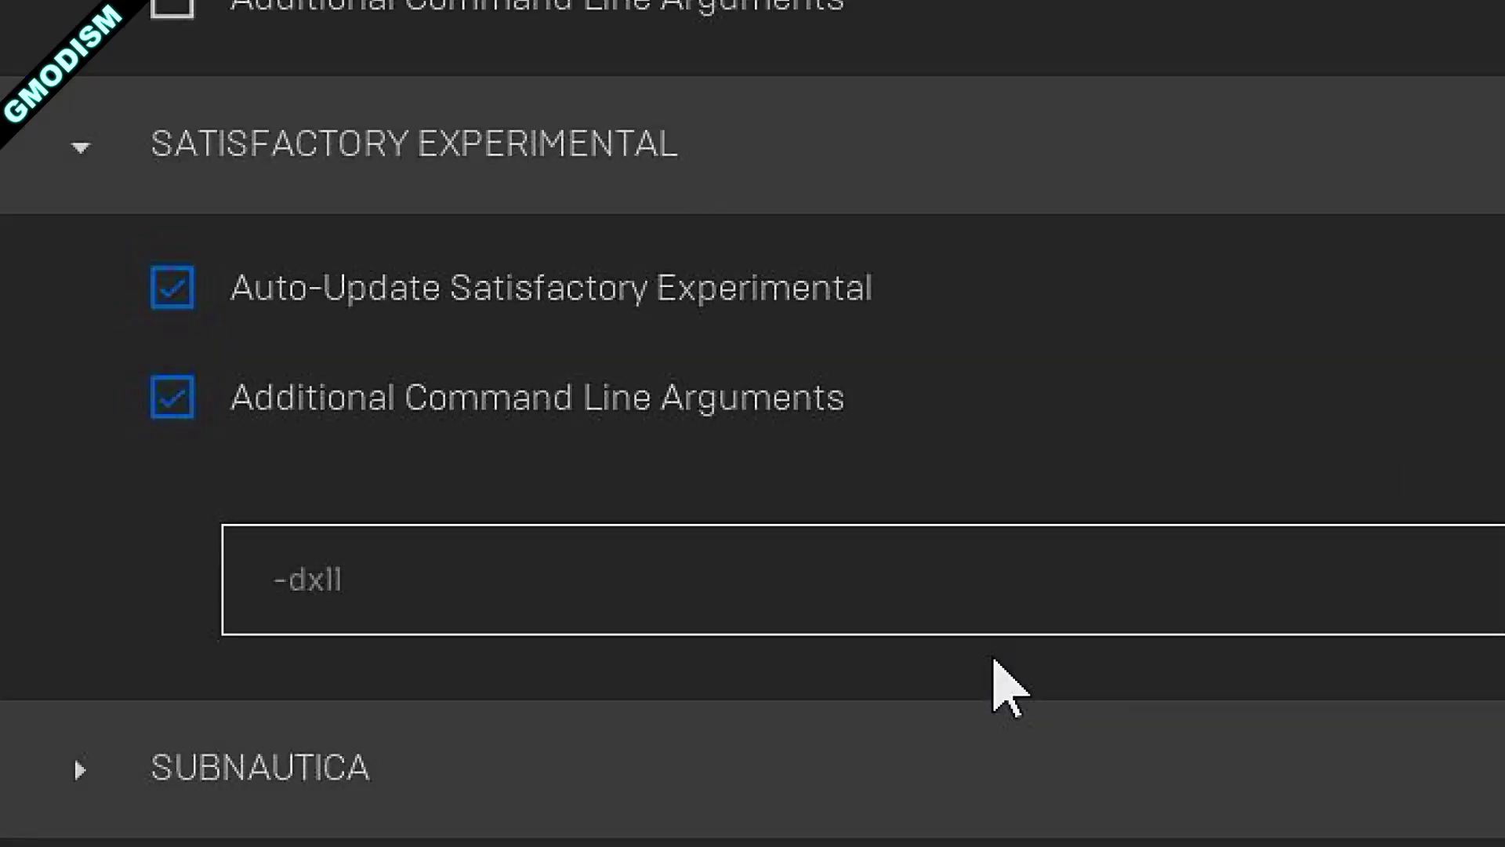
Try -dx12 and then -vulcan as the additional command line argument for Satisfactory Experimental
key(BackSpace)
text(2)
key(ctrl+a)
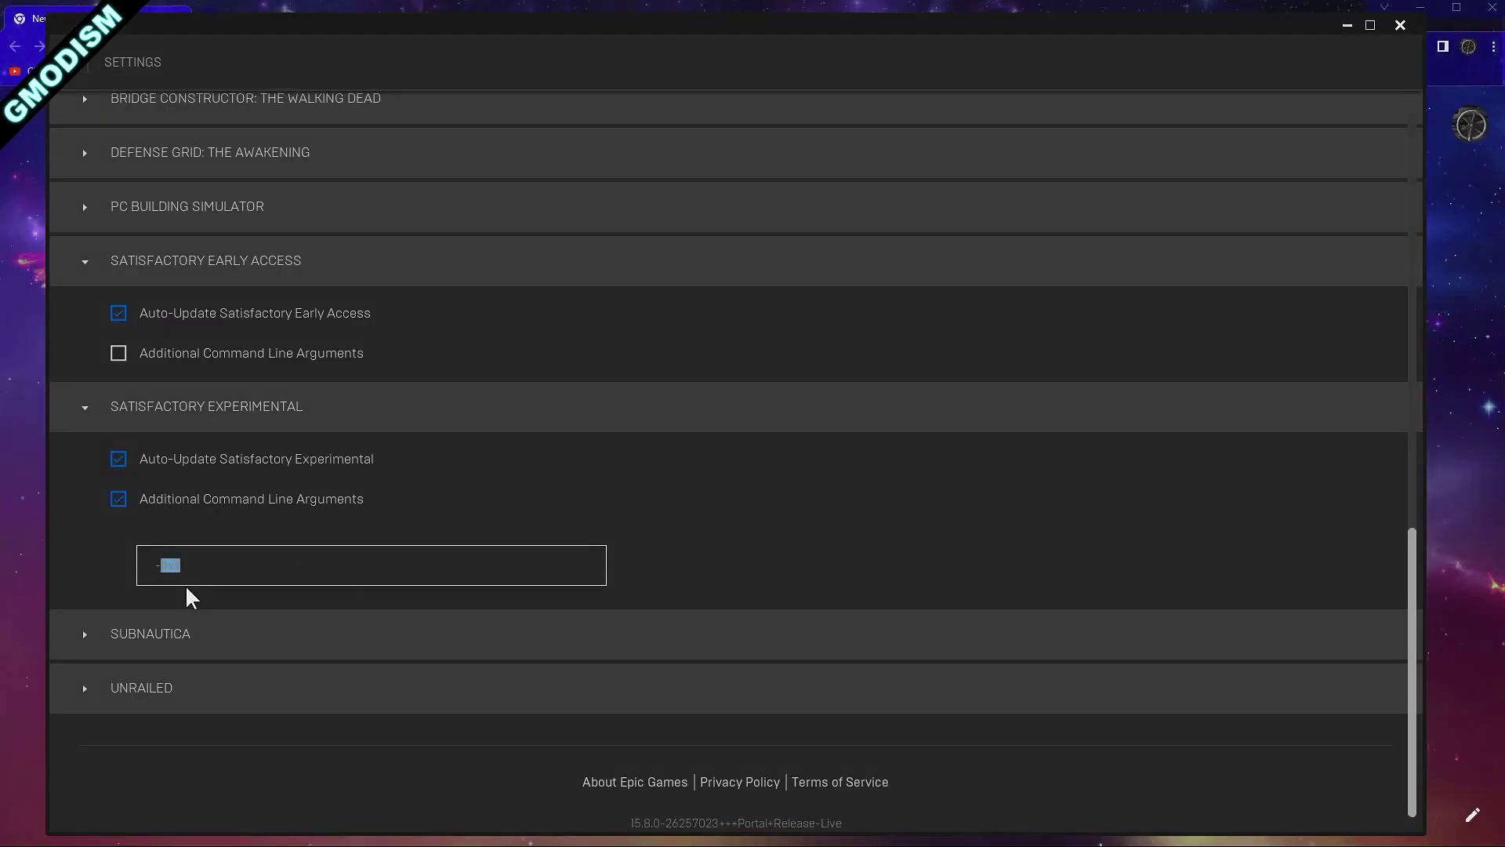
text(-vulcan)
Clear the command line argument and disable additional command line arguments for Satisfactory Experimental
key(BackSpace)
key(BackSpace)
key(BackSpace)
key(BackSpace)
key(BackSpace)
key(BackSpace)
key(BackSpace)
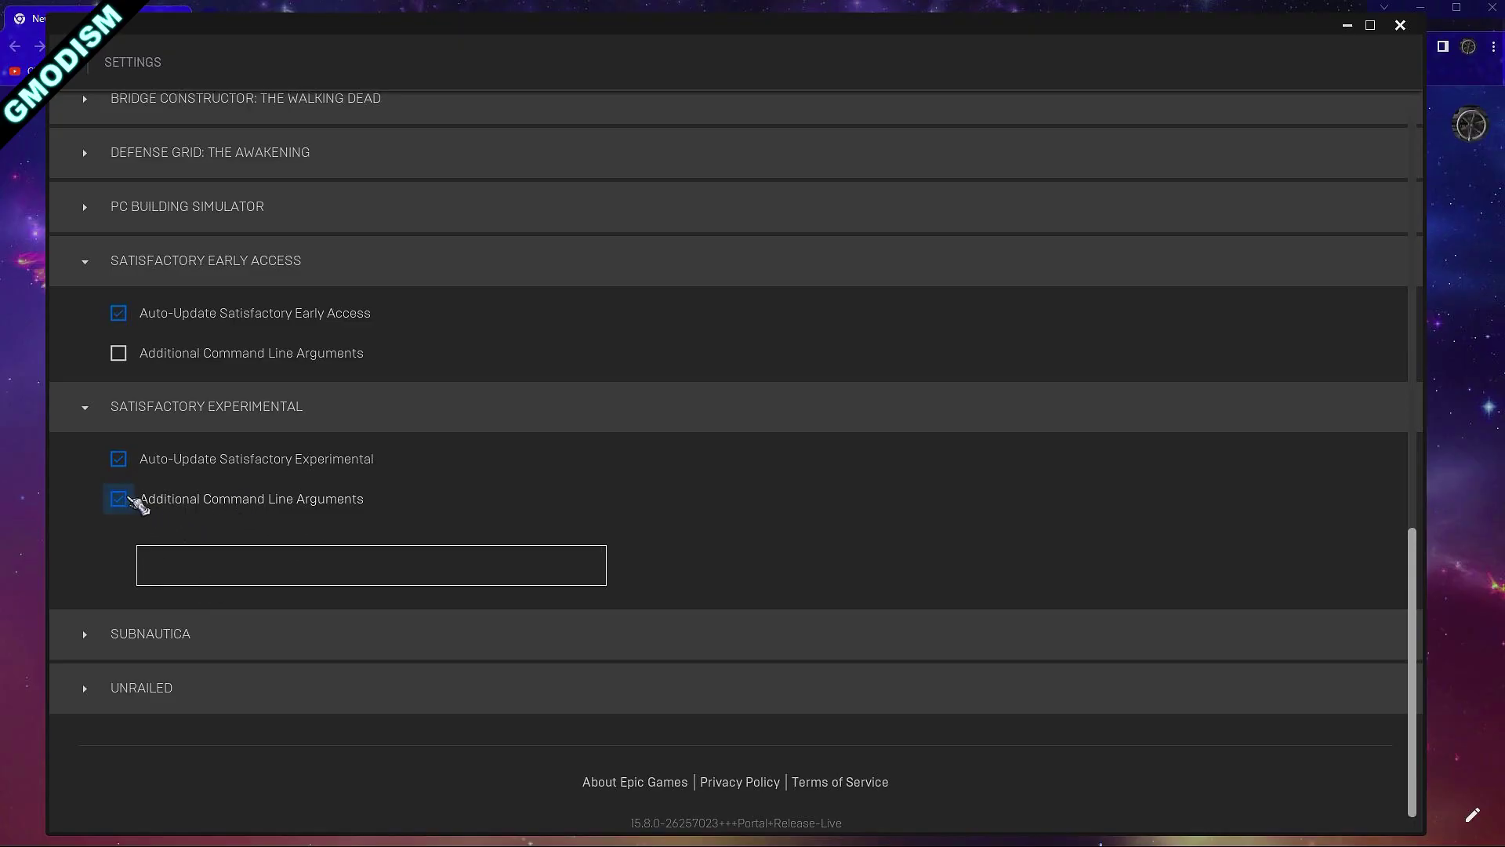
click(118, 499)
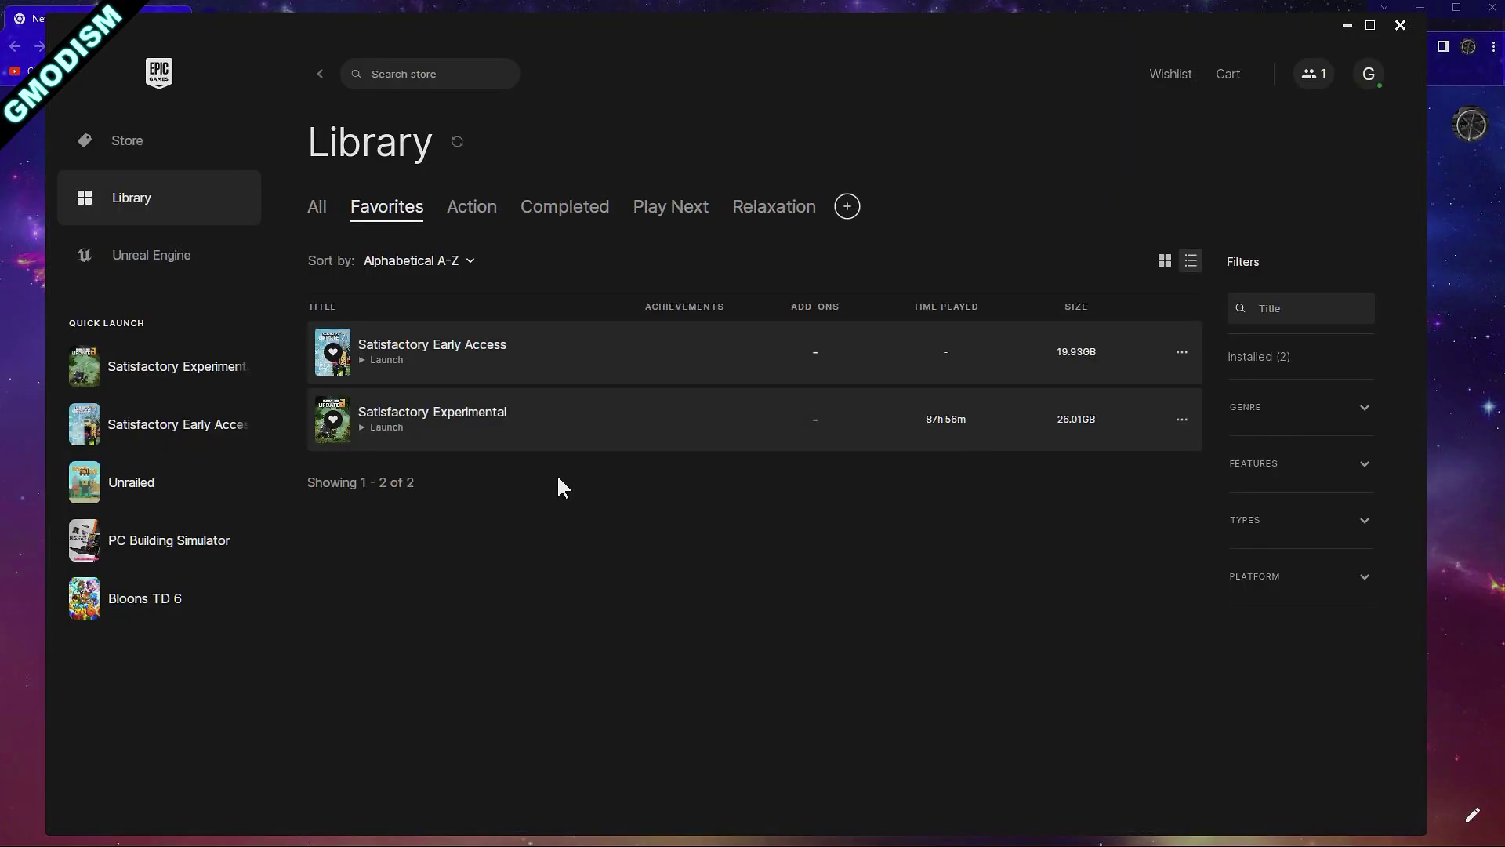
Dismiss the incompatible Vulkan driver error dialog
drag(773, 379, 676, 375)
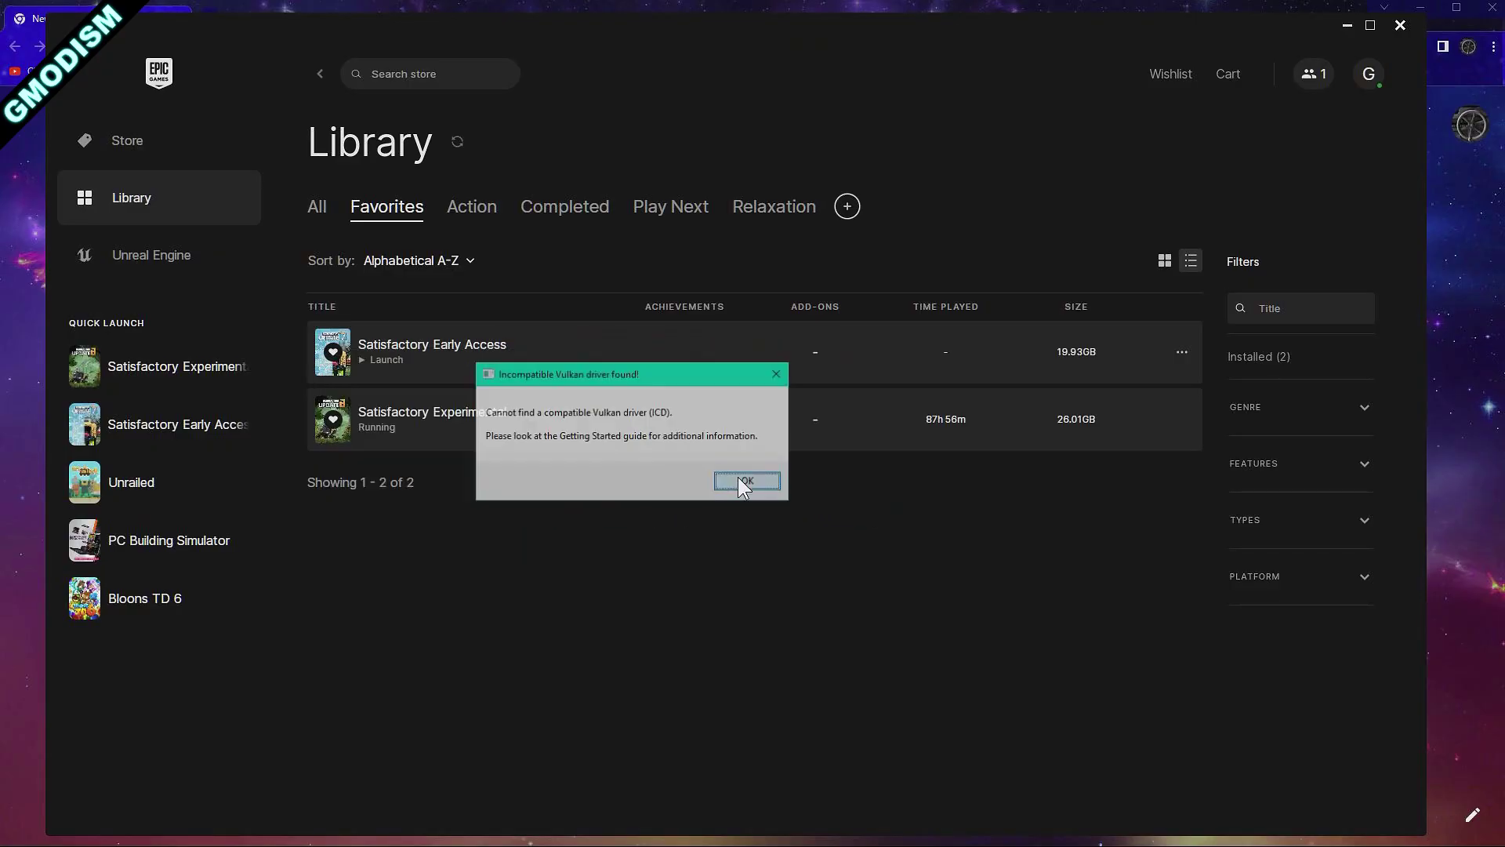
click(741, 480)
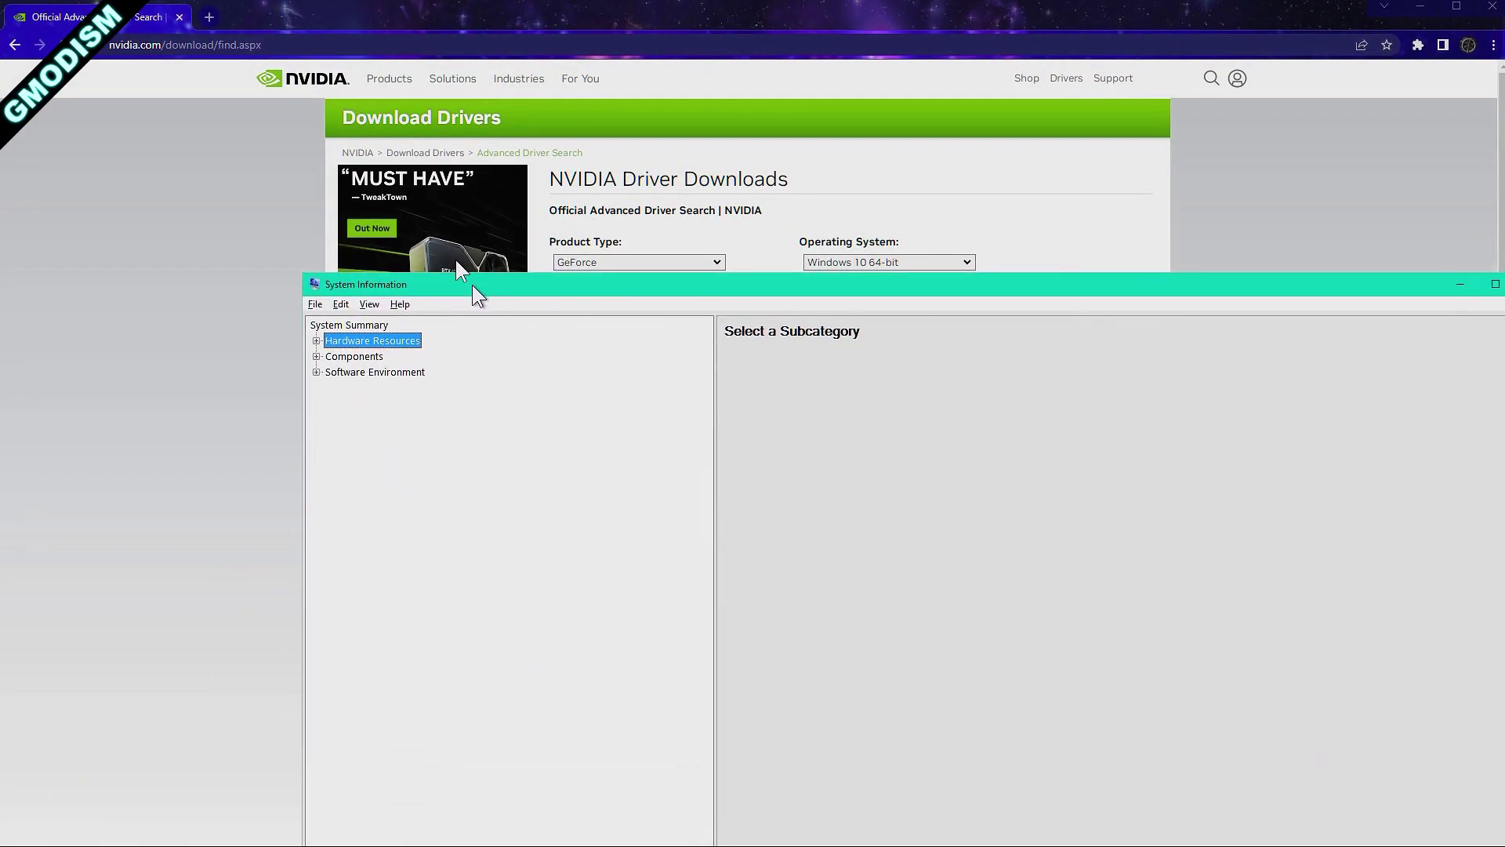
In System Information, show the display component details and check the graphics adapter description
drag(472, 284, 343, 122)
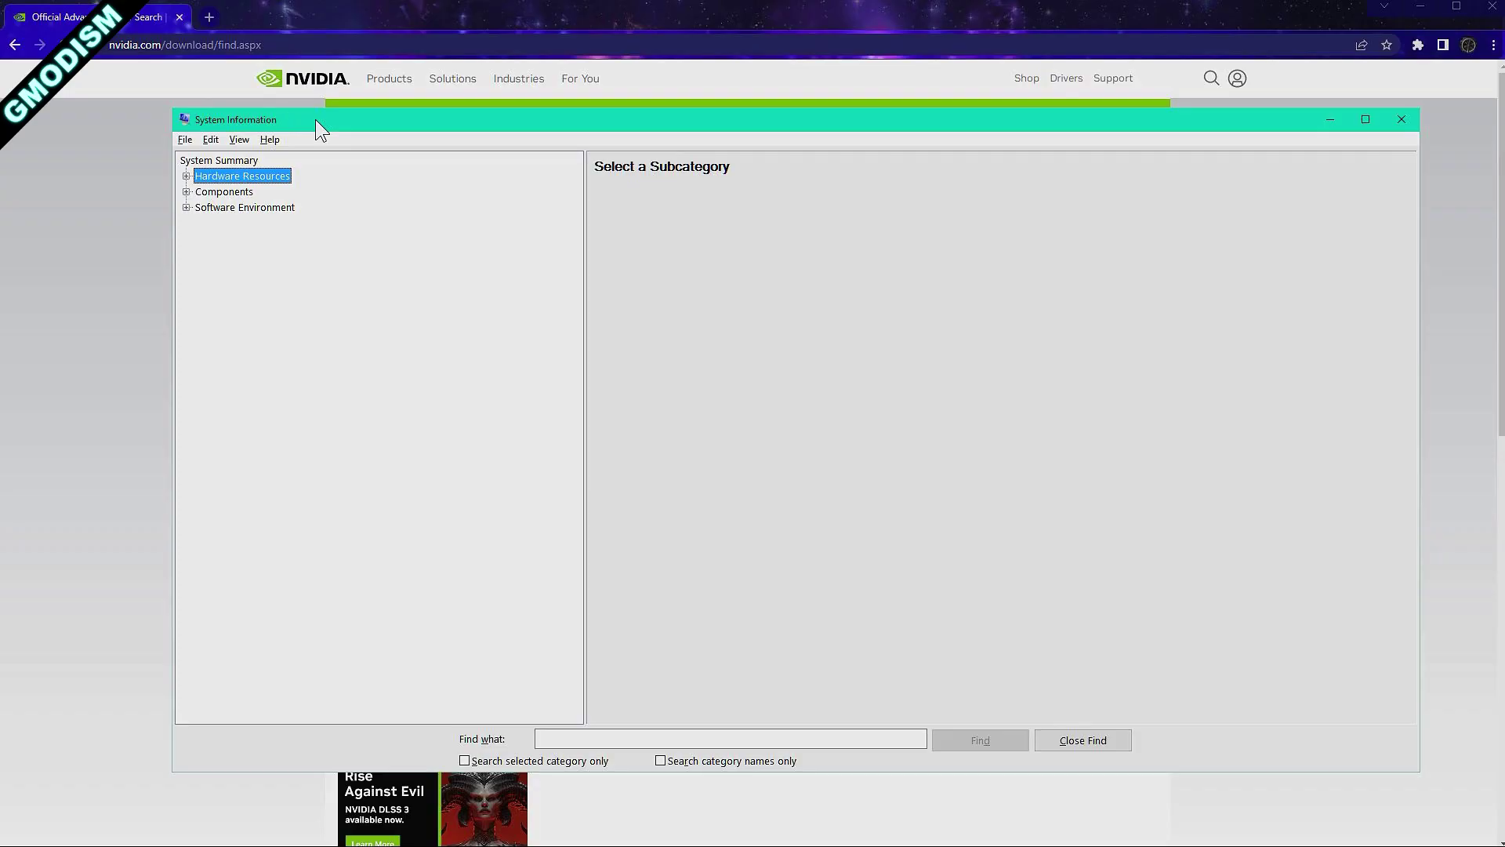
click(186, 191)
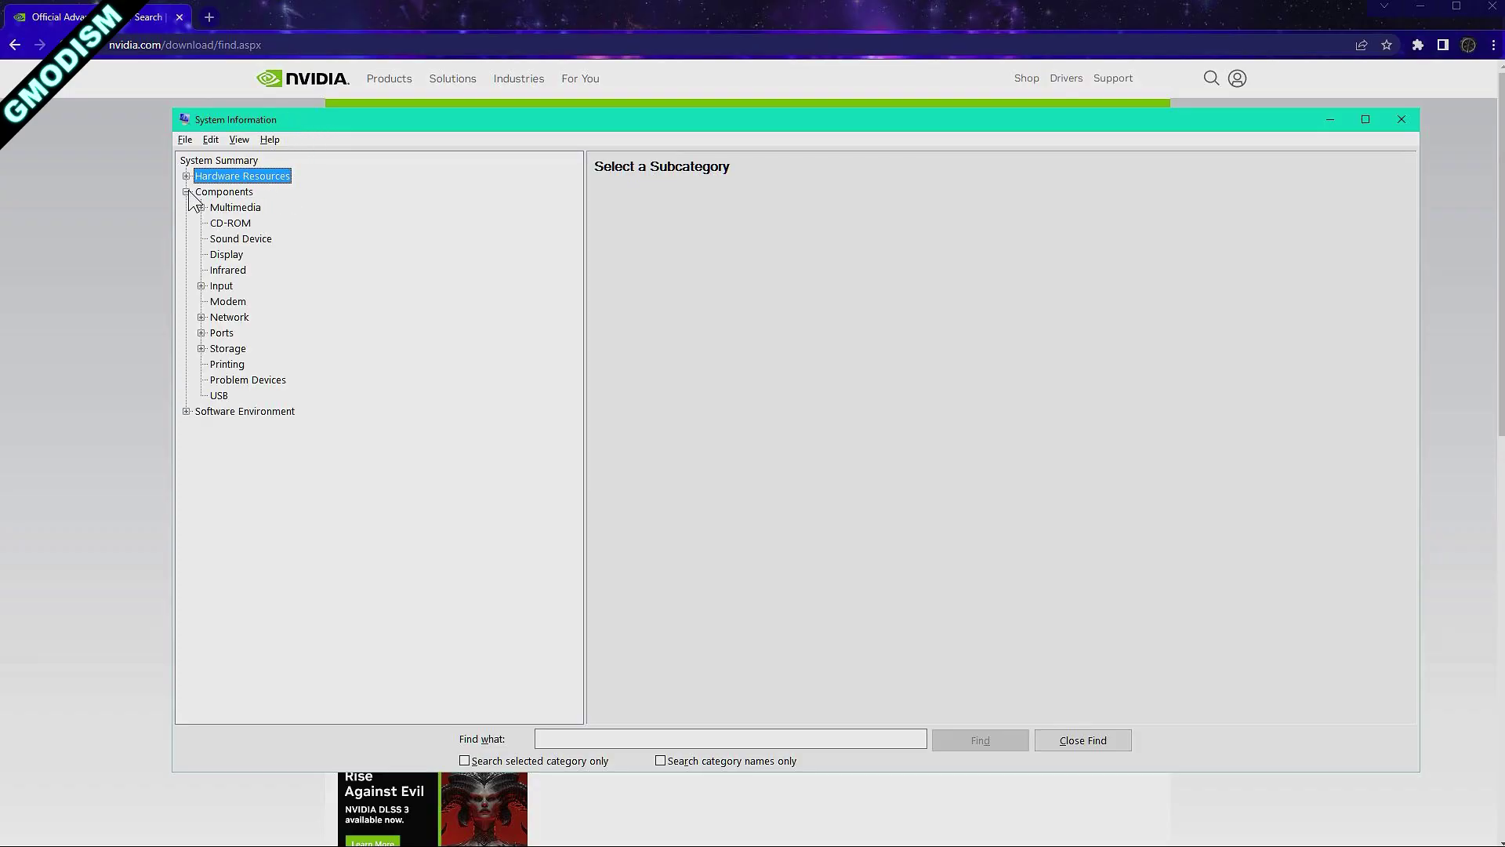
click(219, 254)
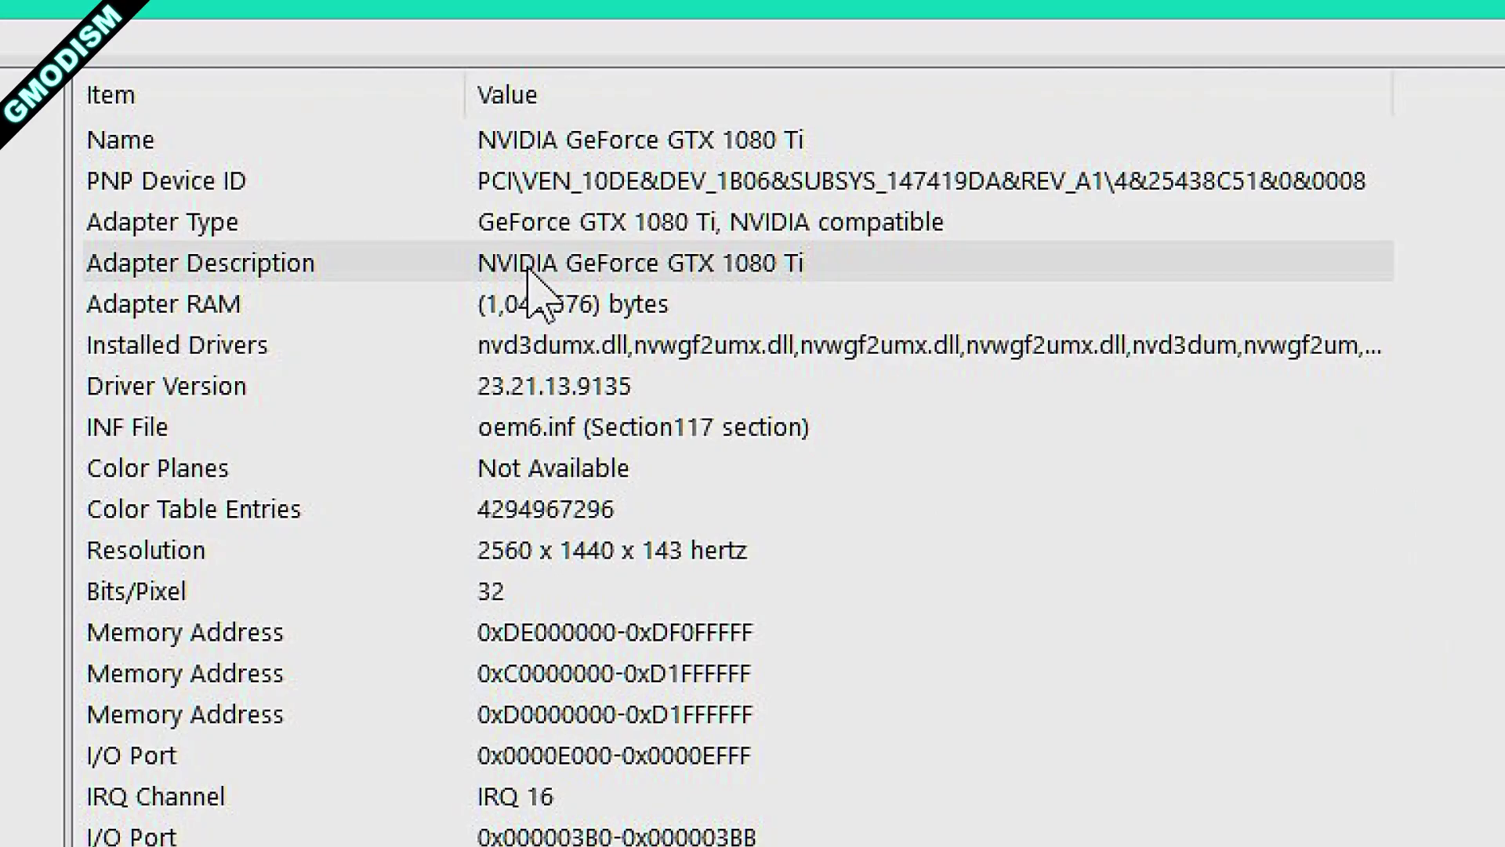
click(754, 268)
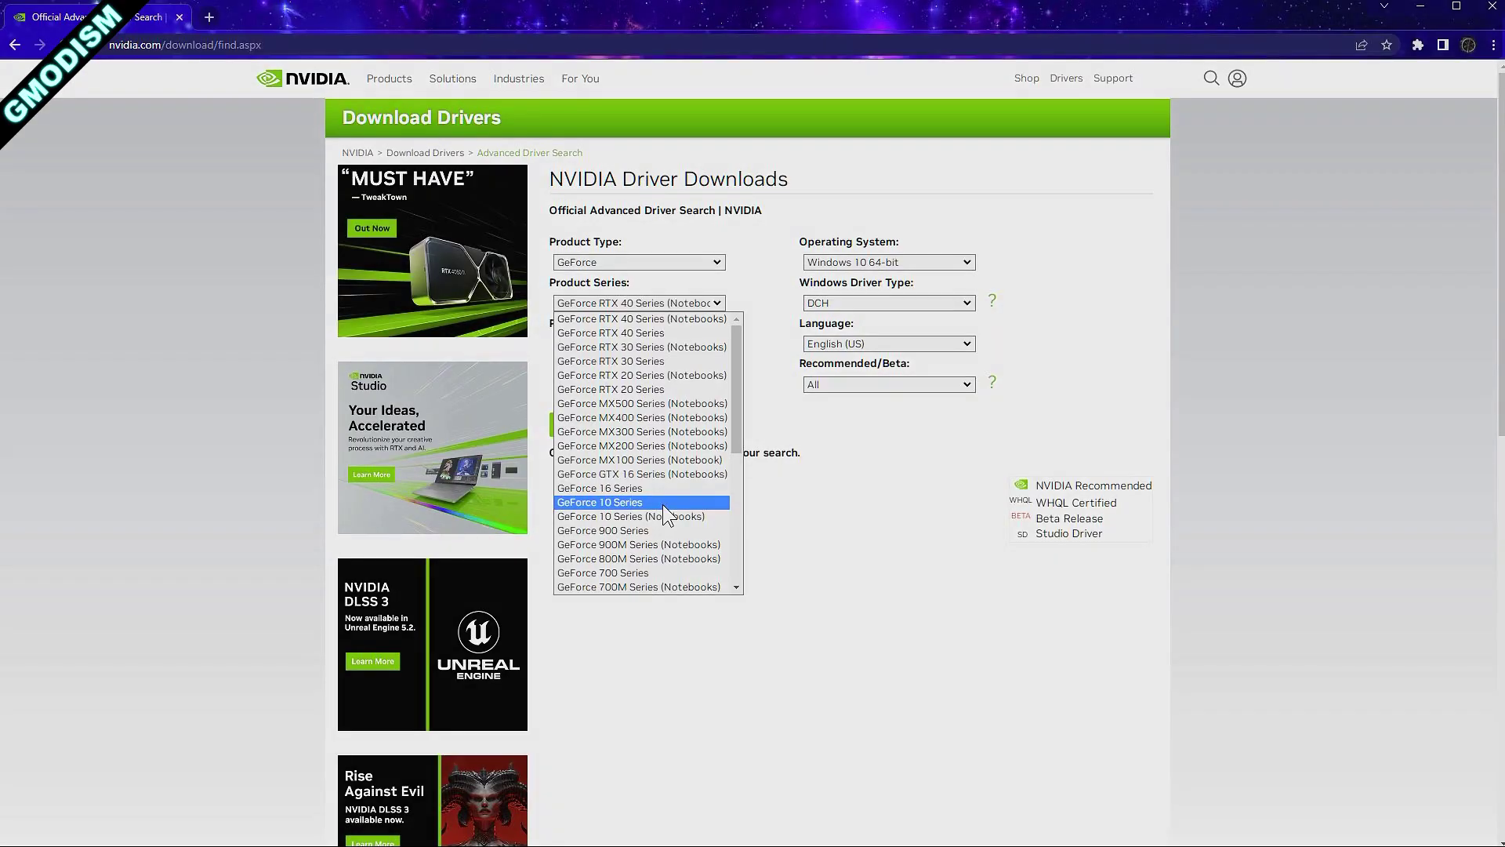
Set the NVIDIA driver search to GeForce 10 Series, GeForce GTX 1080 Ti and Windows 10 64-bit, minimizing System Information
click(661, 505)
click(657, 344)
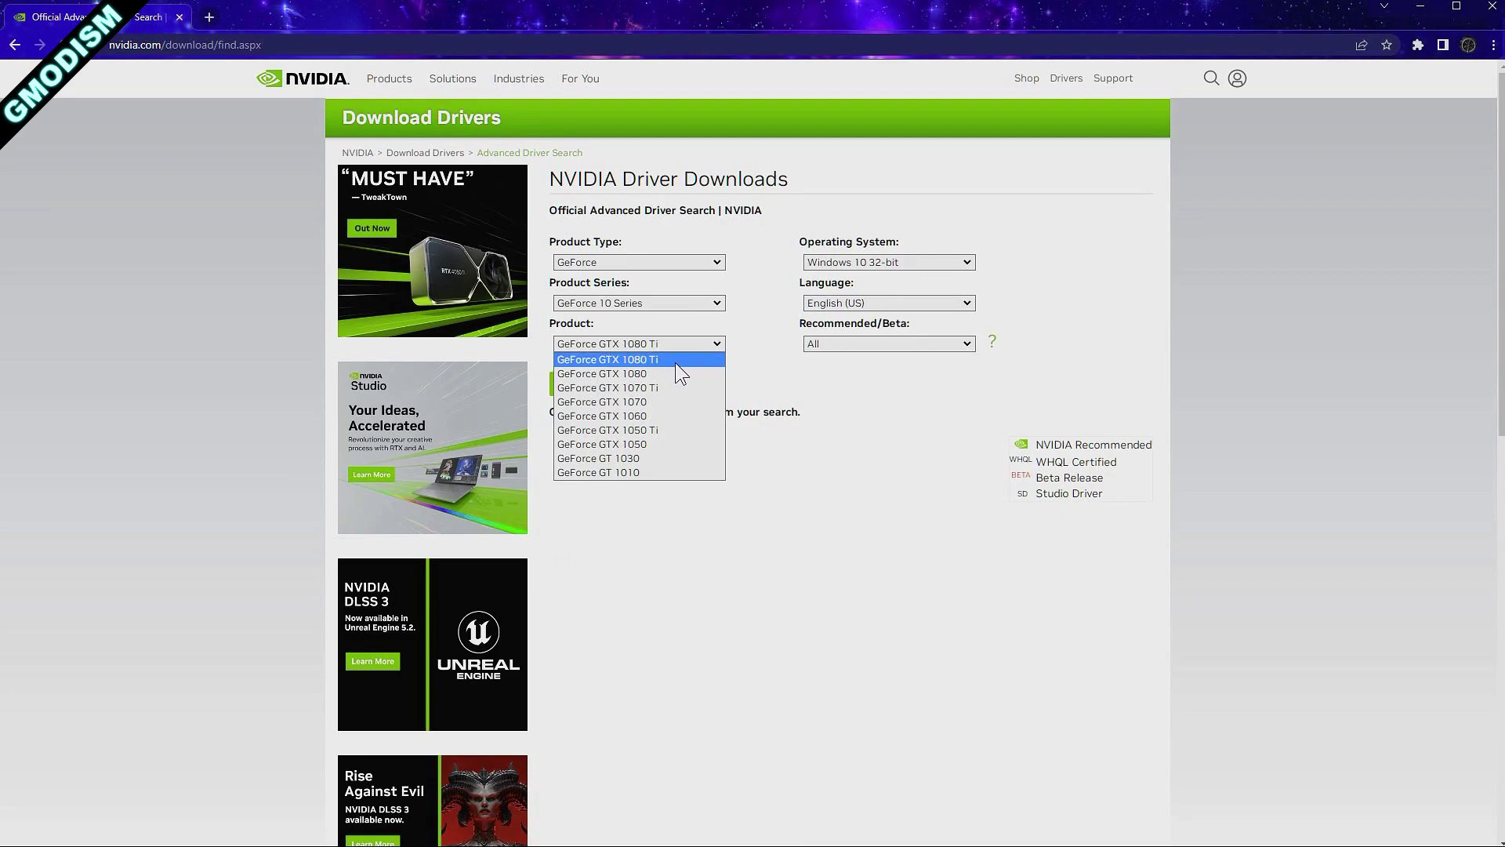
click(675, 362)
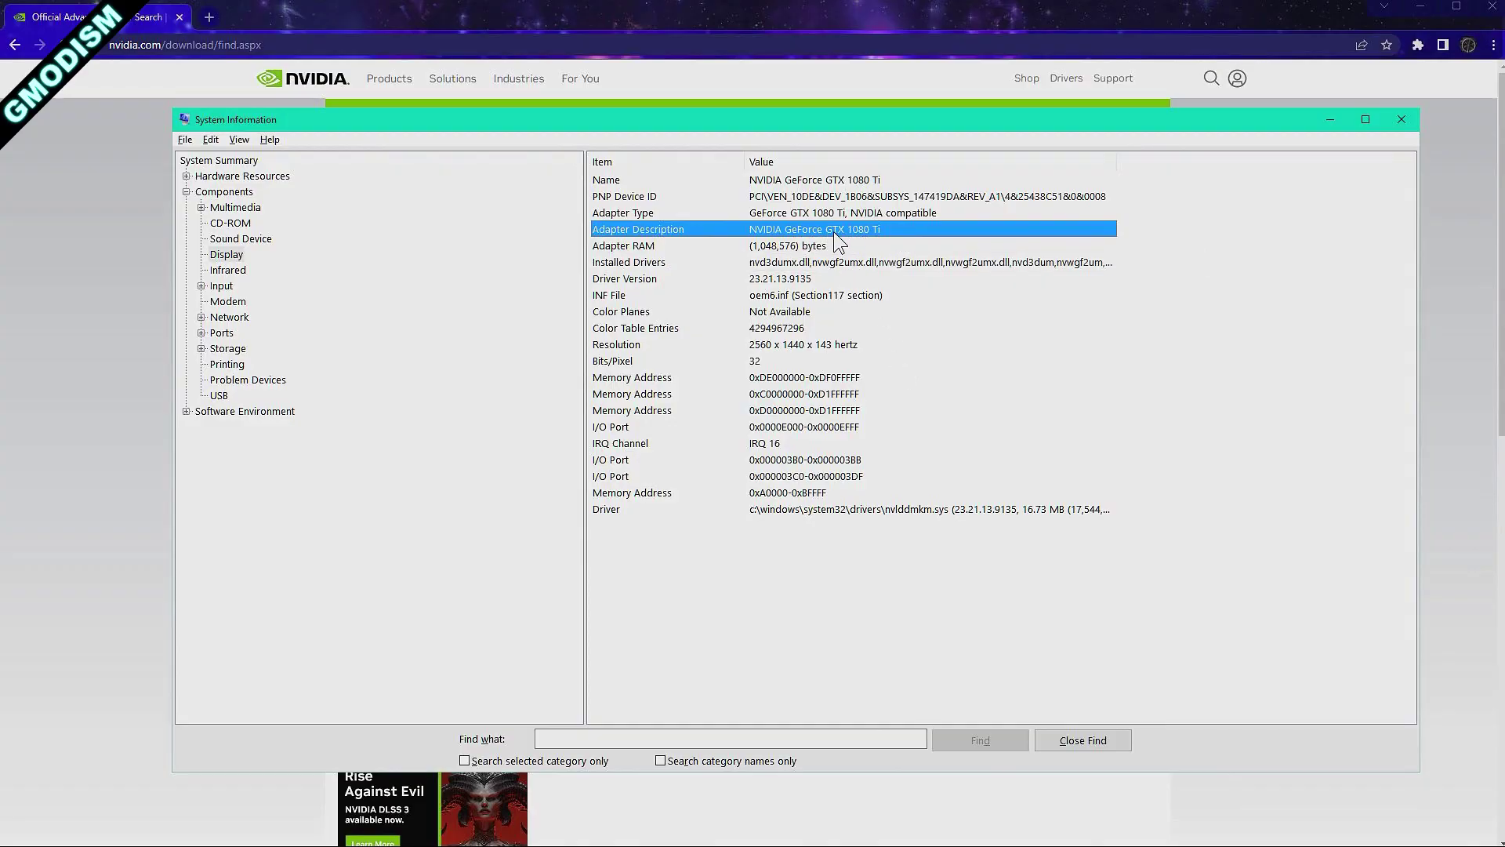
click(1330, 120)
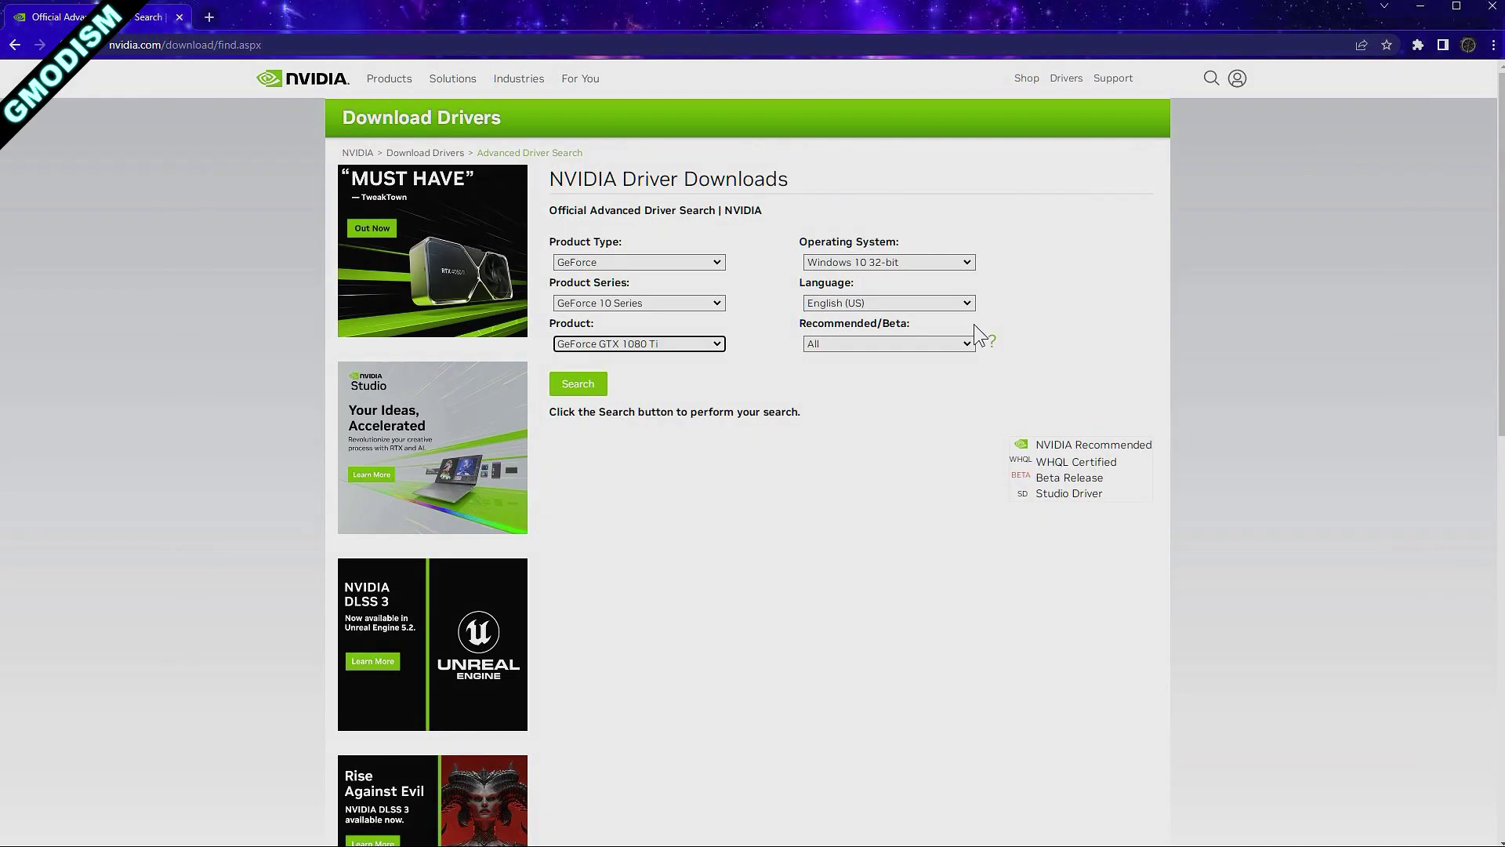
click(900, 259)
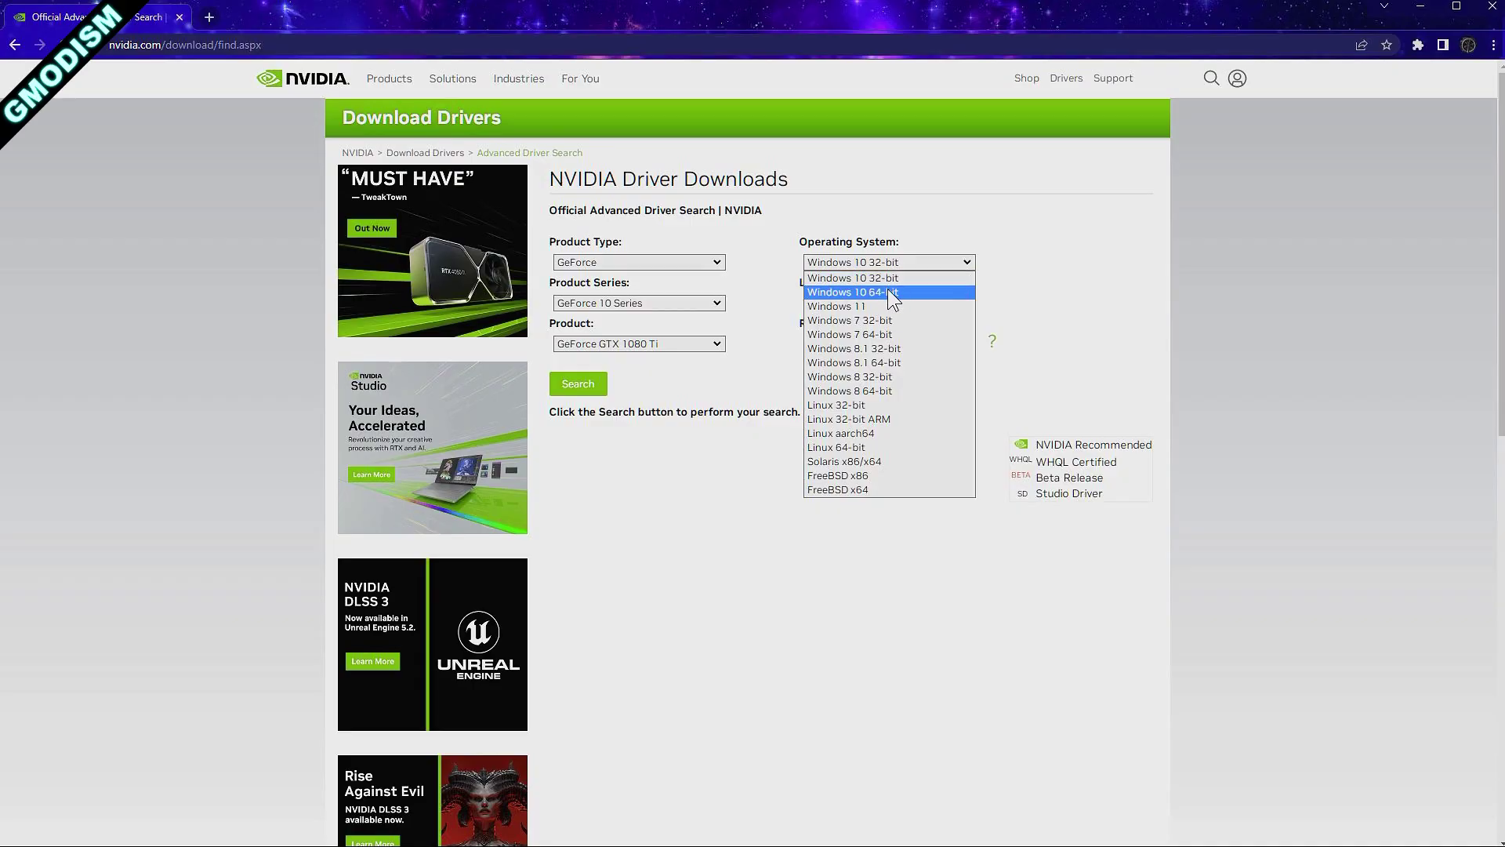
click(888, 294)
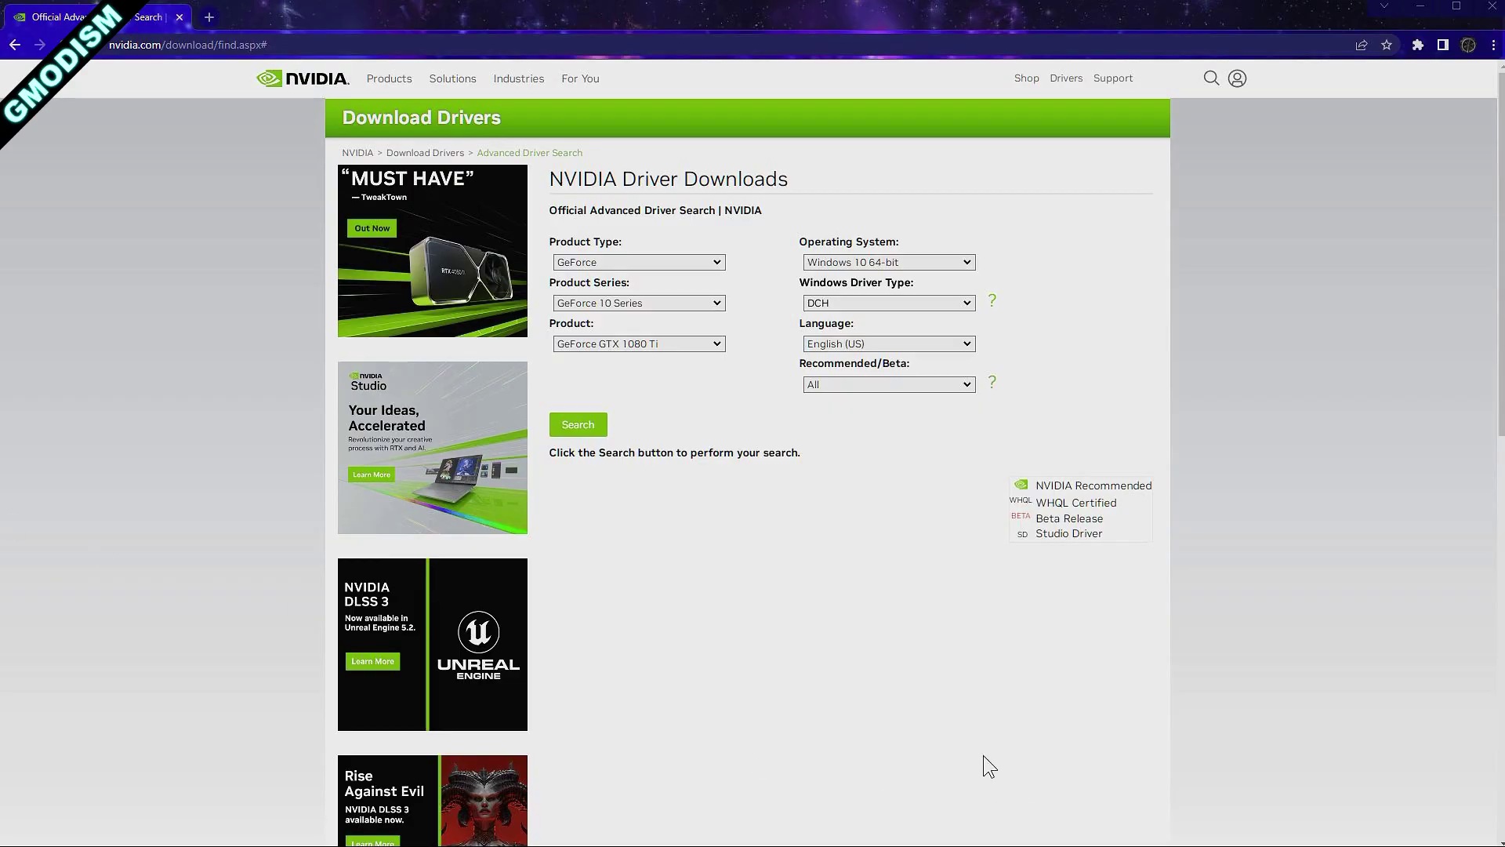
Limit the driver search to Studio Driver releases and run the search
click(856, 387)
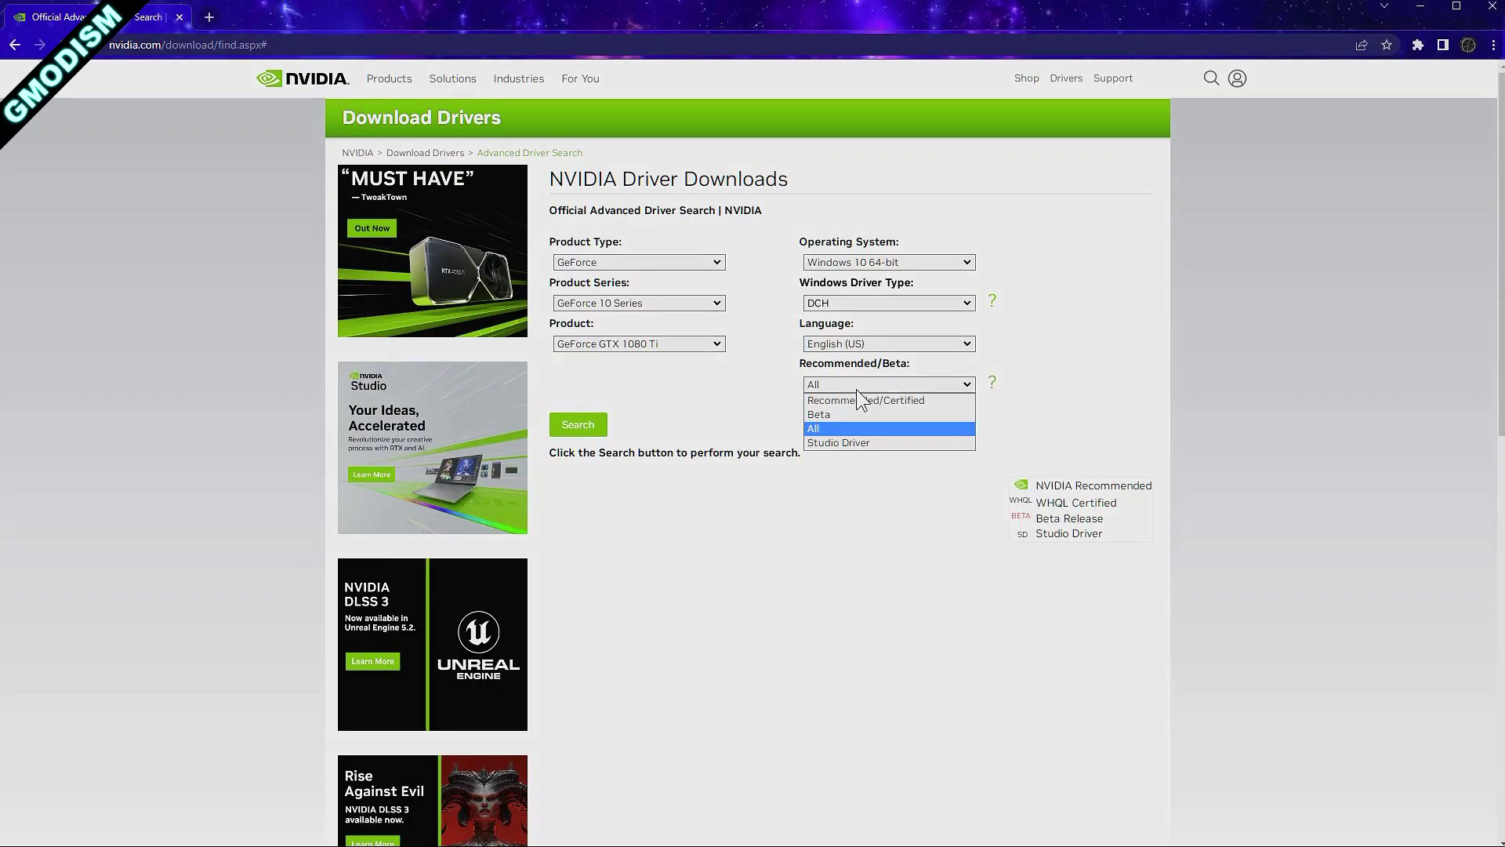
click(851, 445)
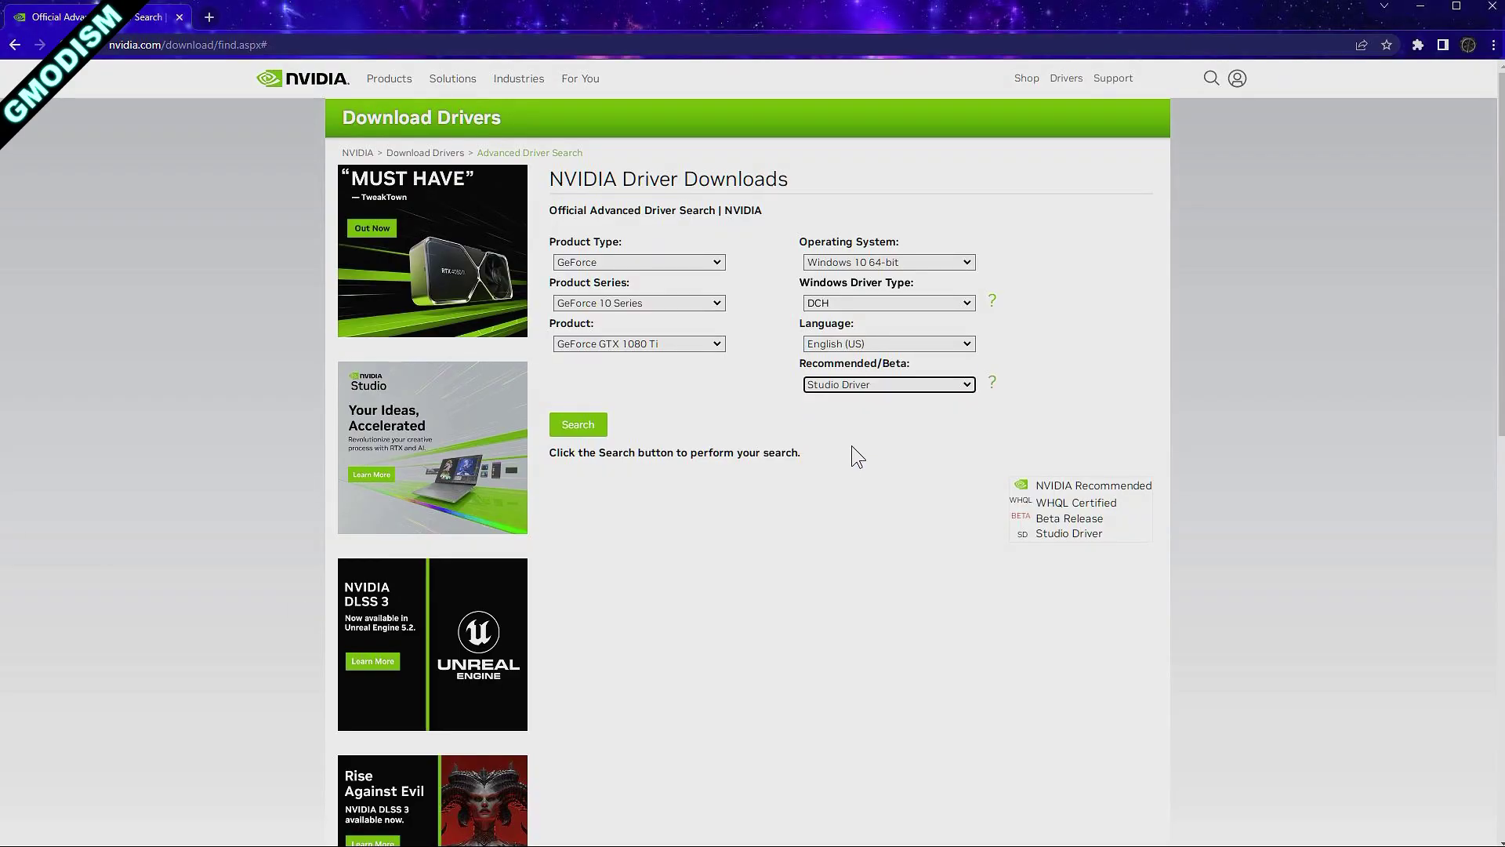
click(576, 427)
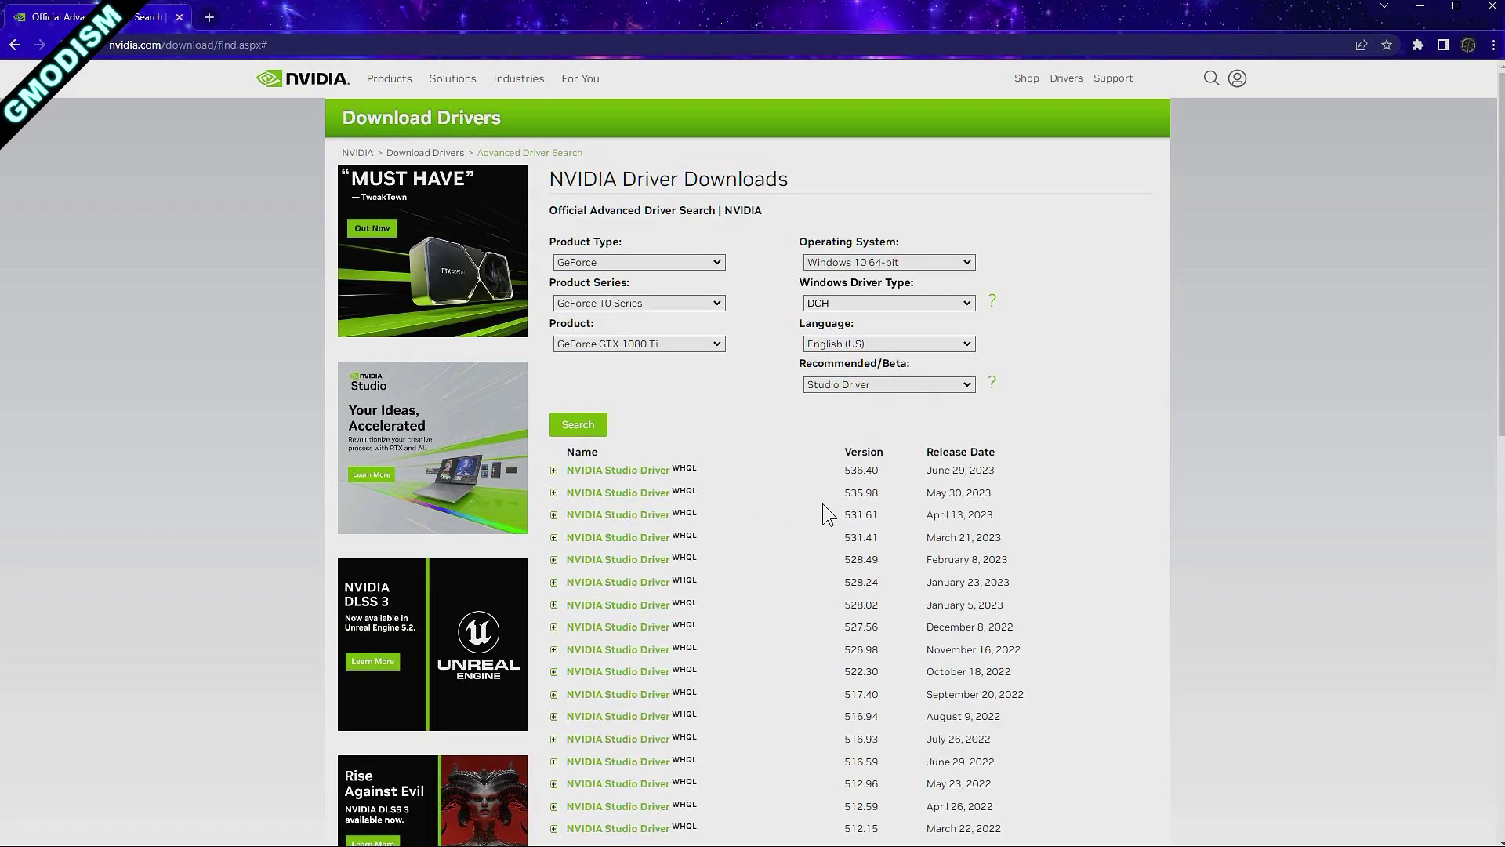
Review the release notes of NVIDIA Studio Driver 536.40 and download that driver
click(554, 470)
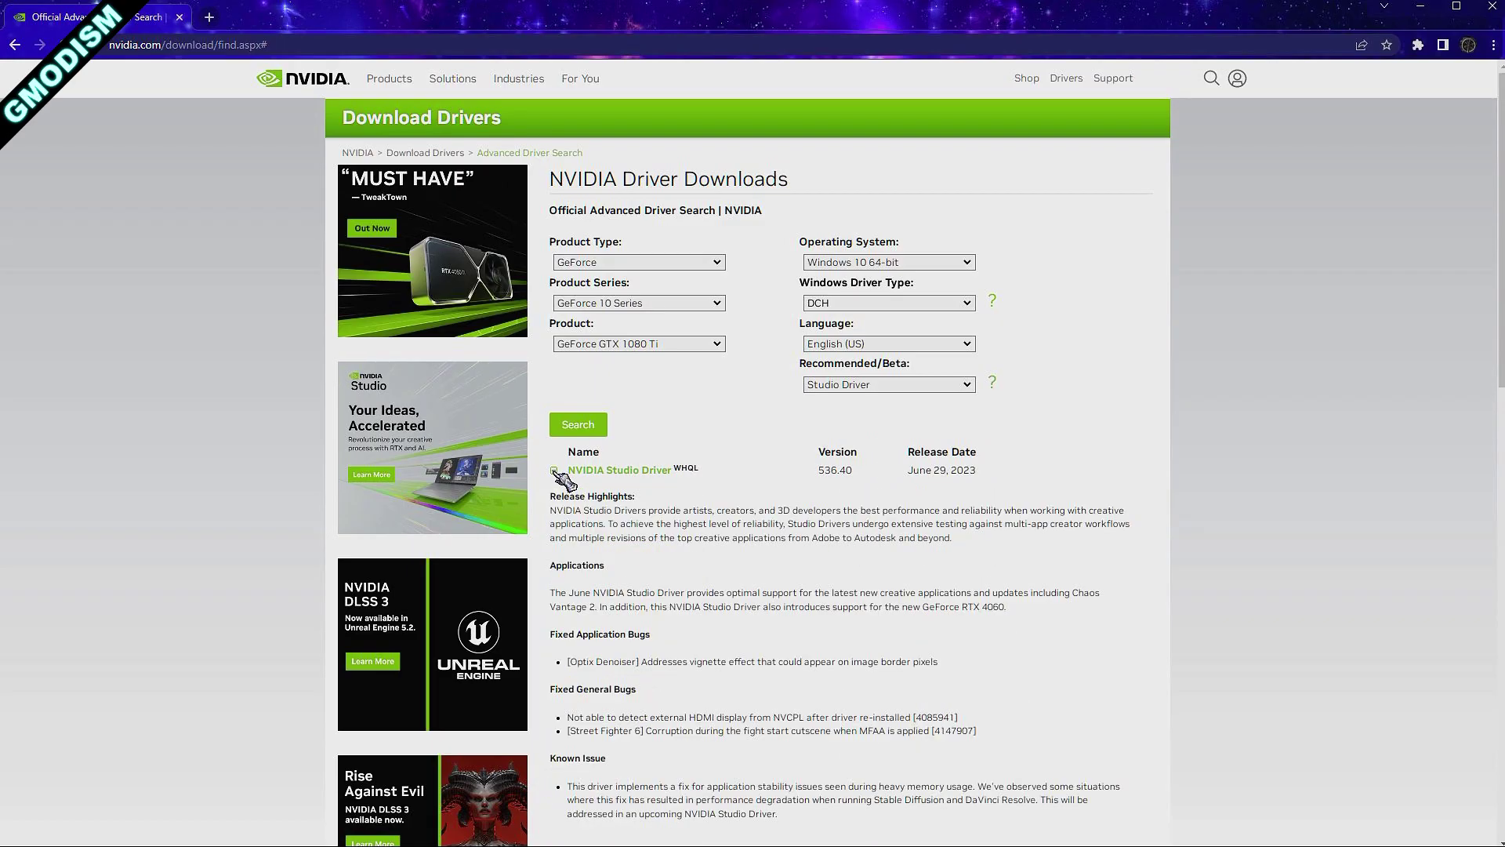
click(618, 471)
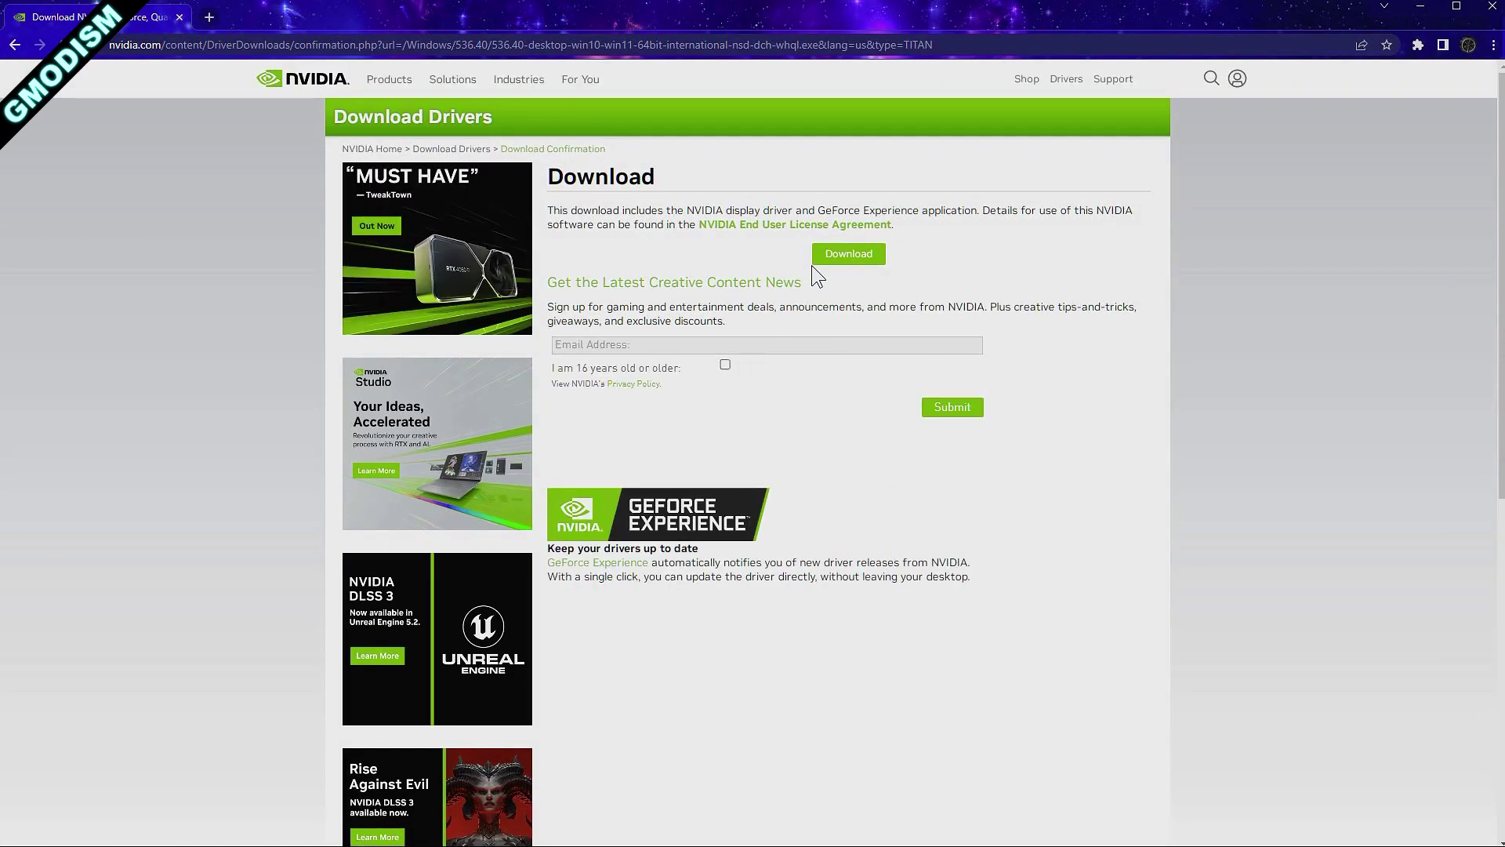
click(839, 262)
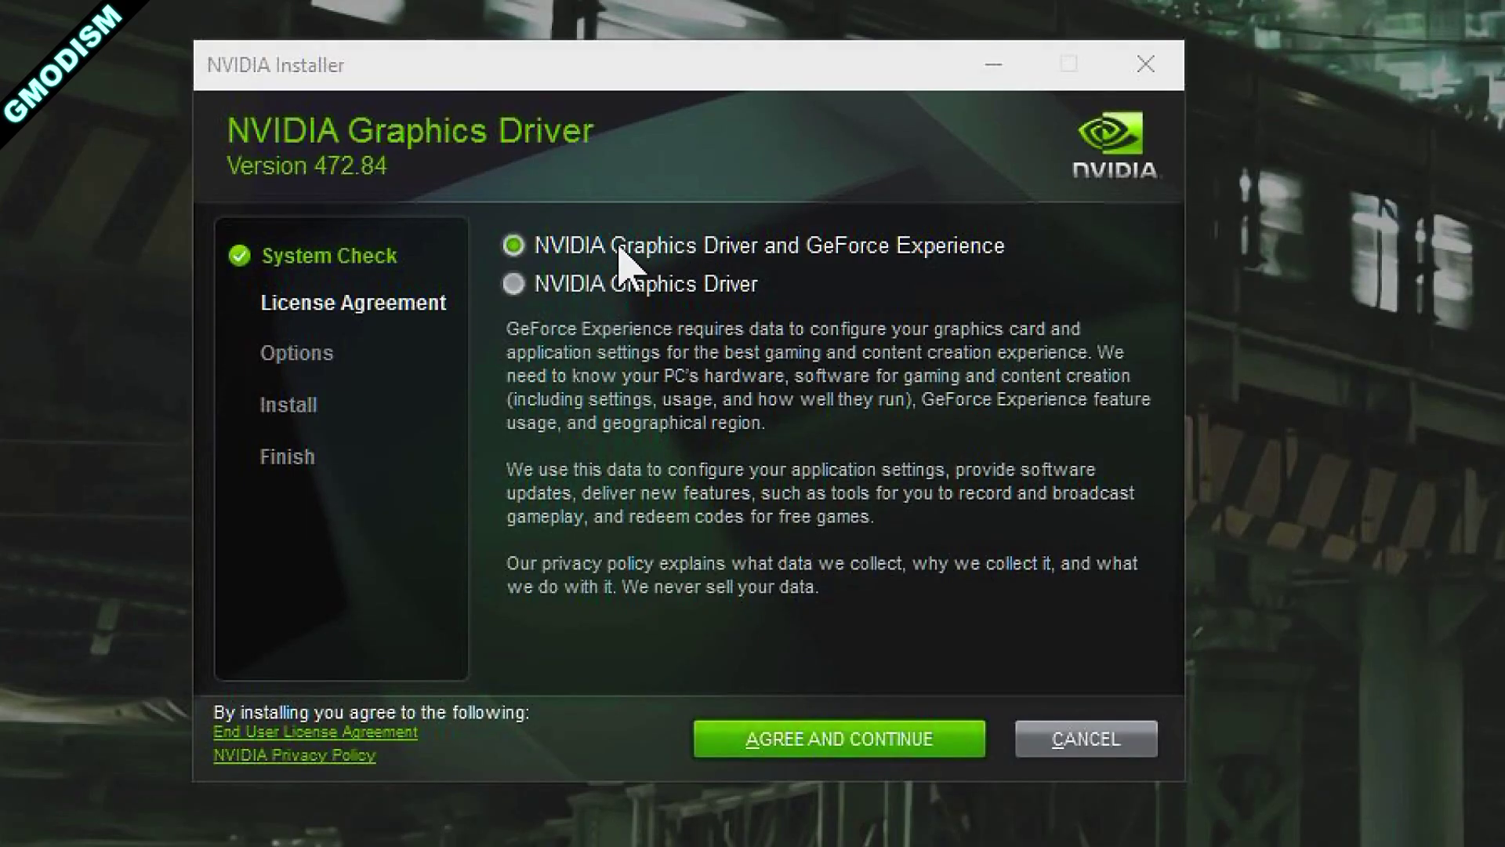
Compare the NVIDIA installer's package options and keep NVIDIA Graphics Driver and GeForce Experience selected
click(543, 292)
click(554, 248)
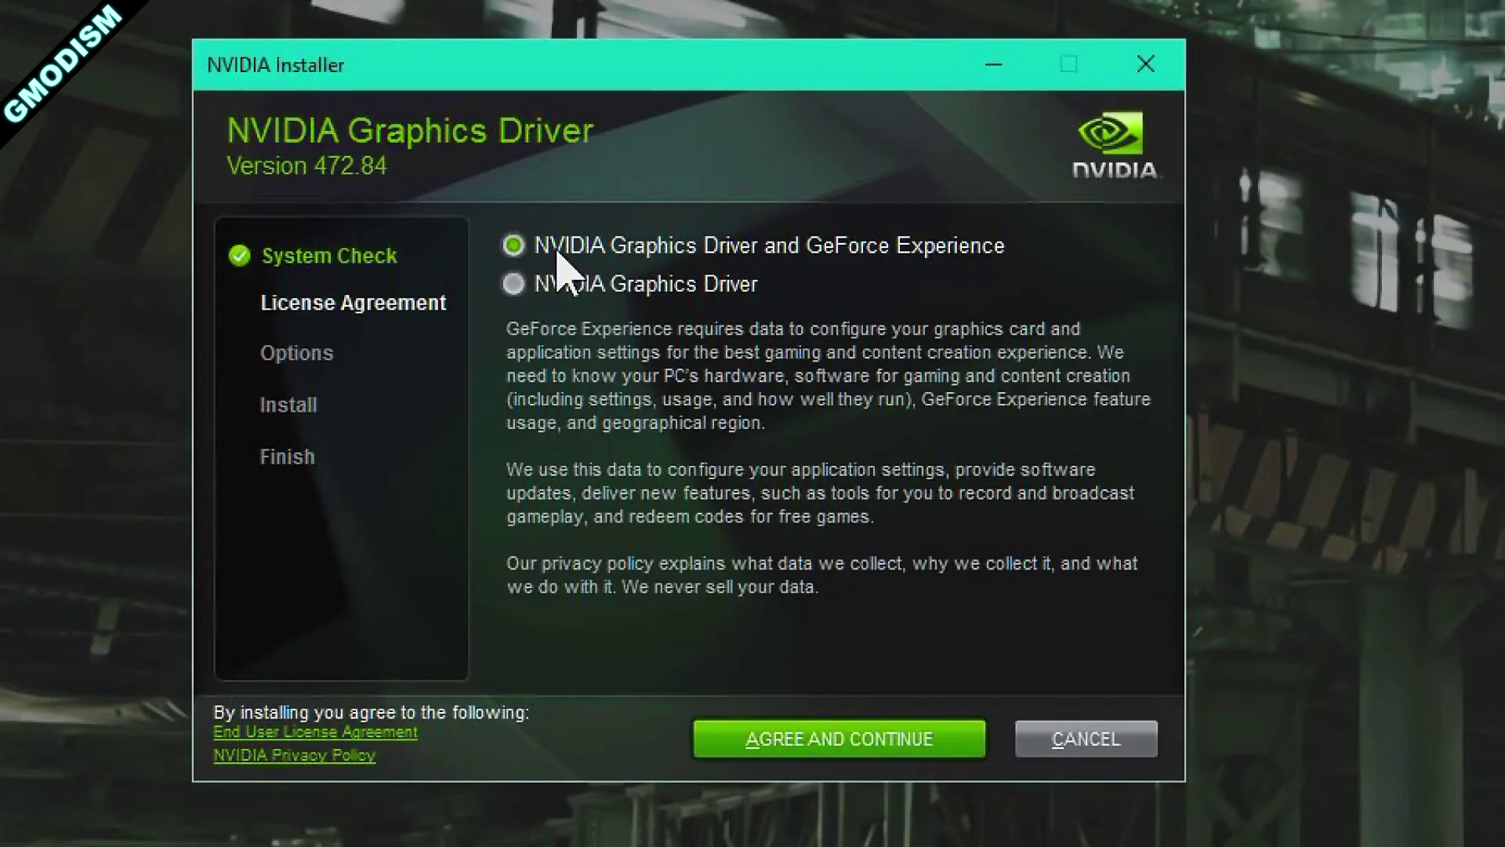
Choose the NVIDIA Graphics Driver package without GeForce Experience and accept the license agreement
click(542, 292)
click(891, 751)
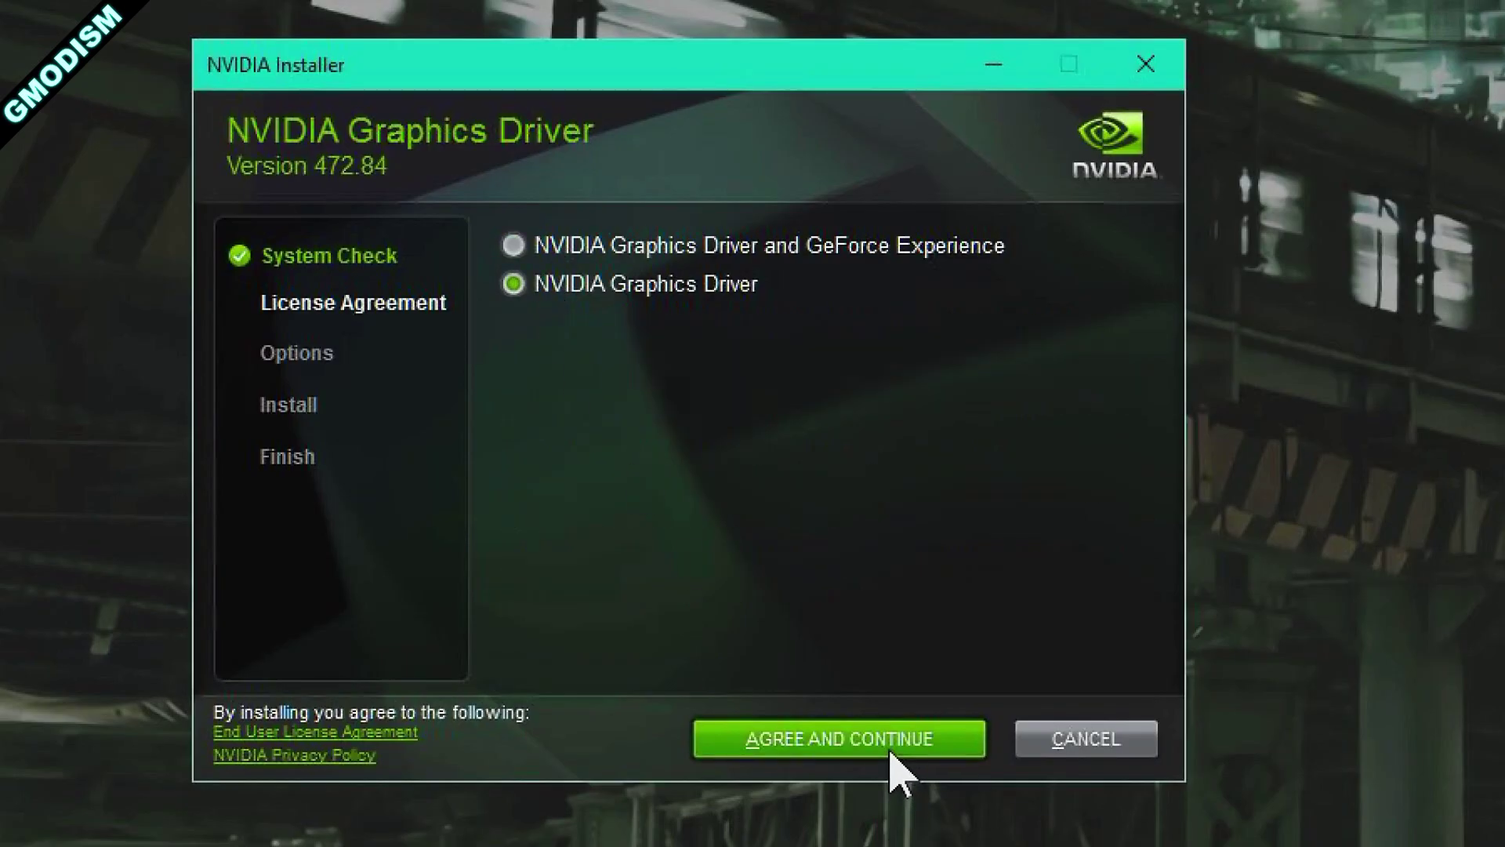
click(891, 751)
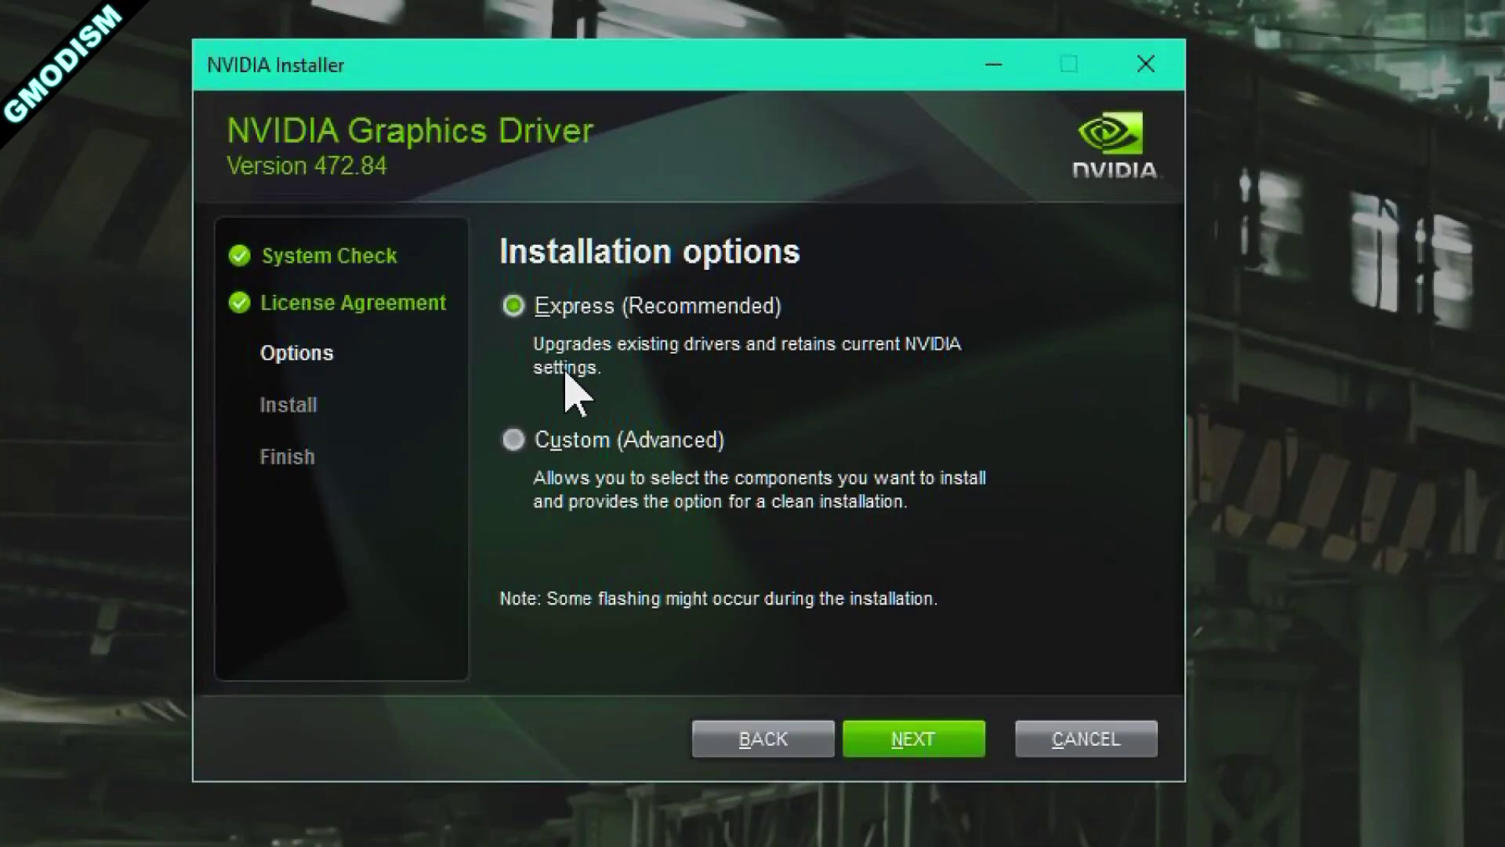
Choose a Custom (Advanced) installation, enable performing a clean installation, and start installing the driver
click(536, 439)
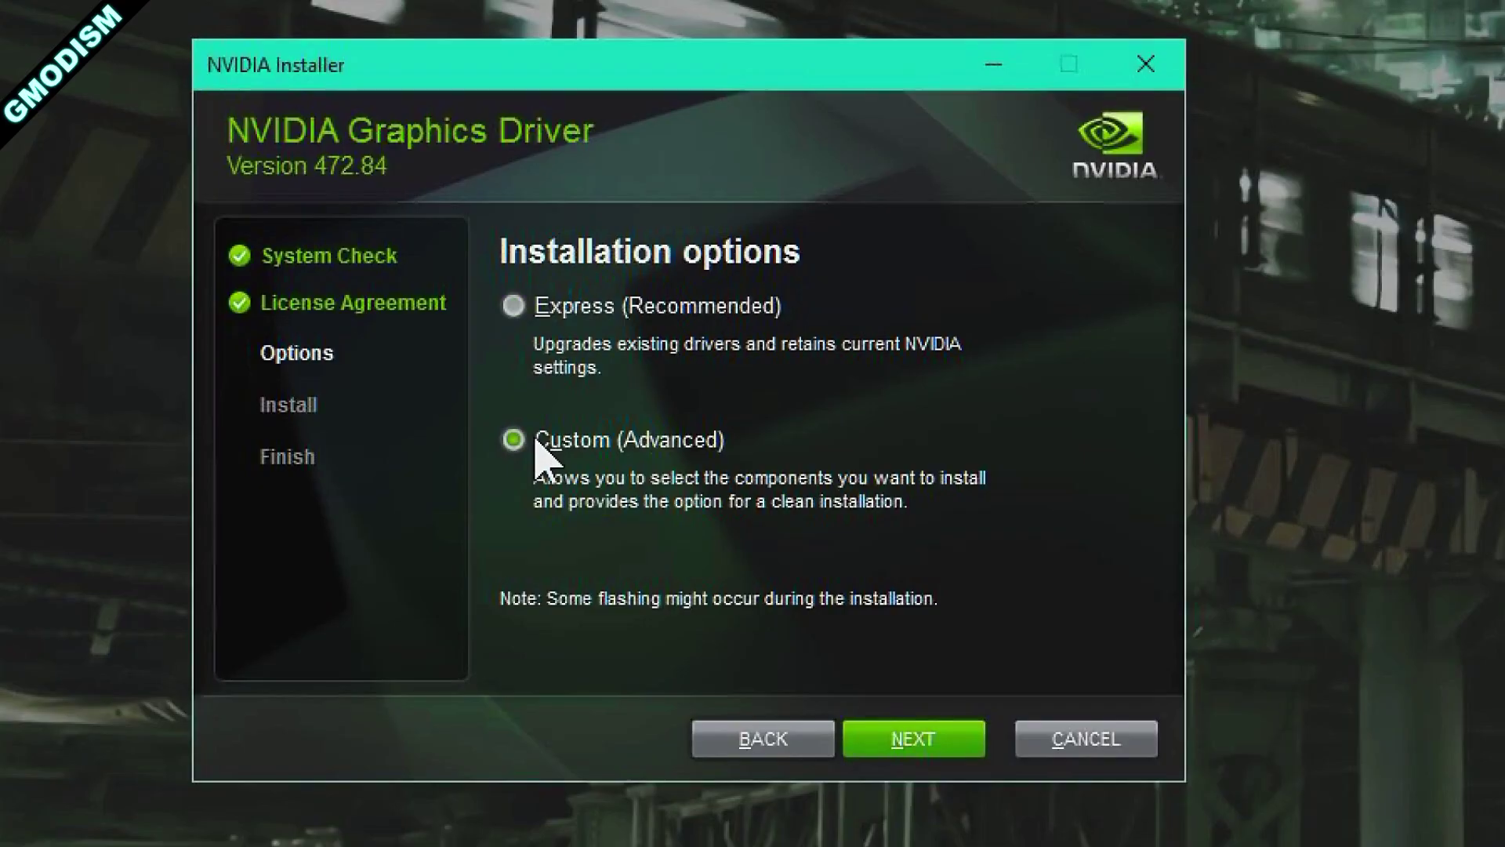
click(945, 757)
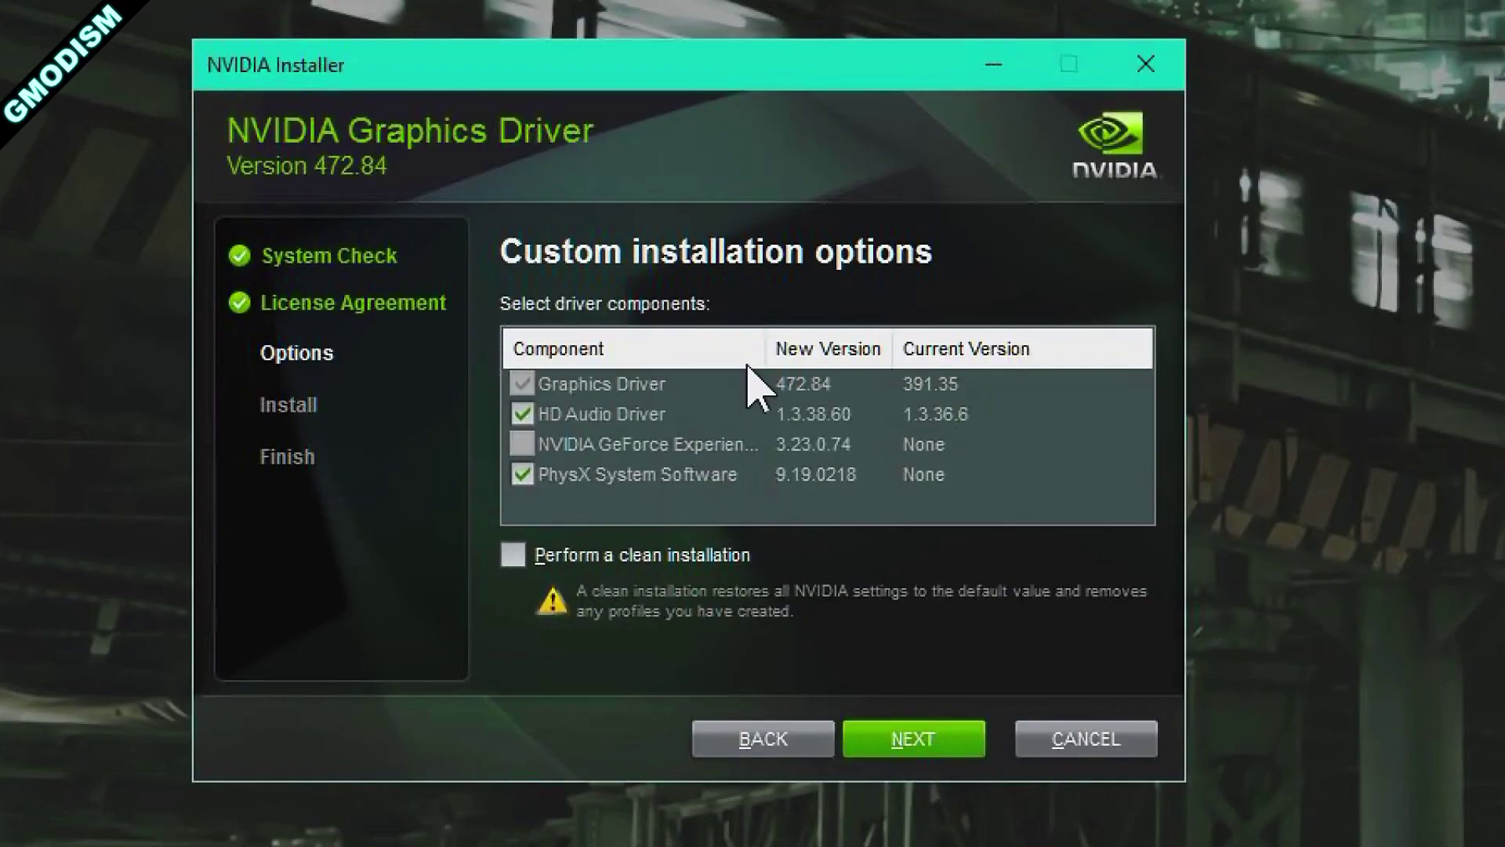
click(514, 555)
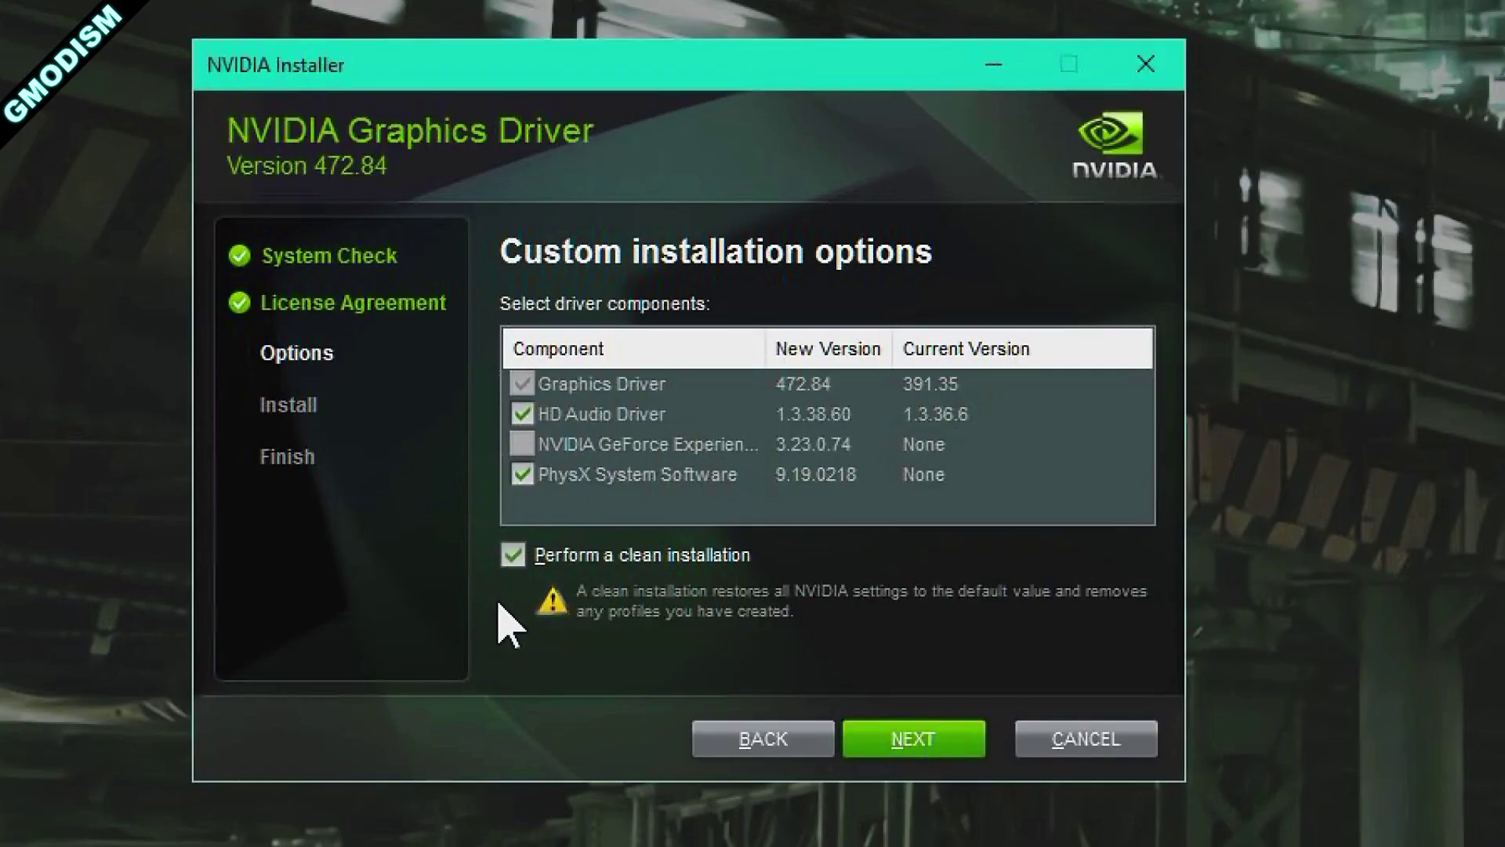
click(909, 741)
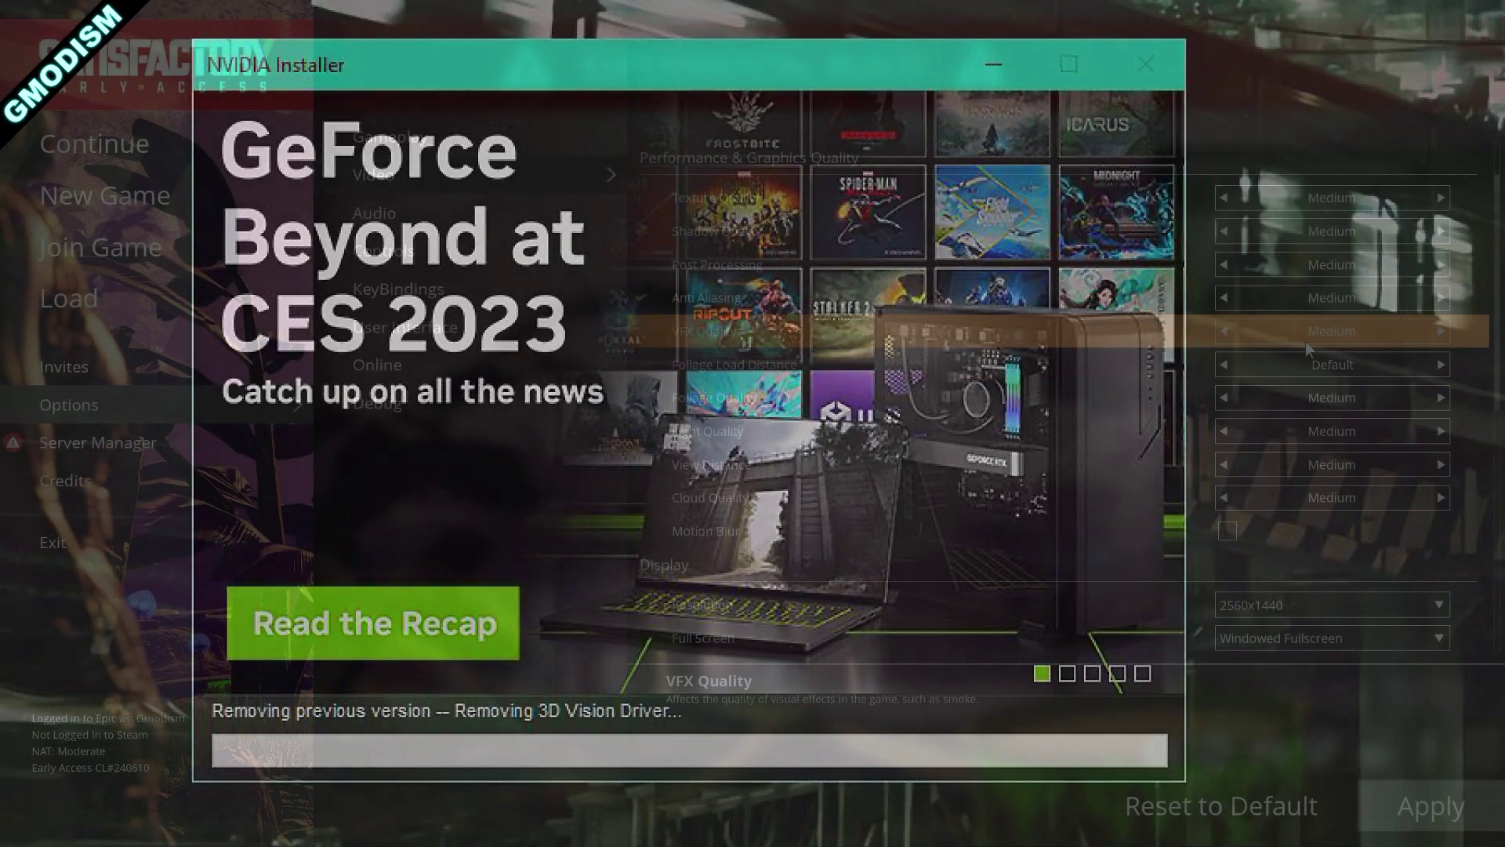
Try Texture Quality at High, return it to Medium, and review the display settings including Graphics API
click(1441, 197)
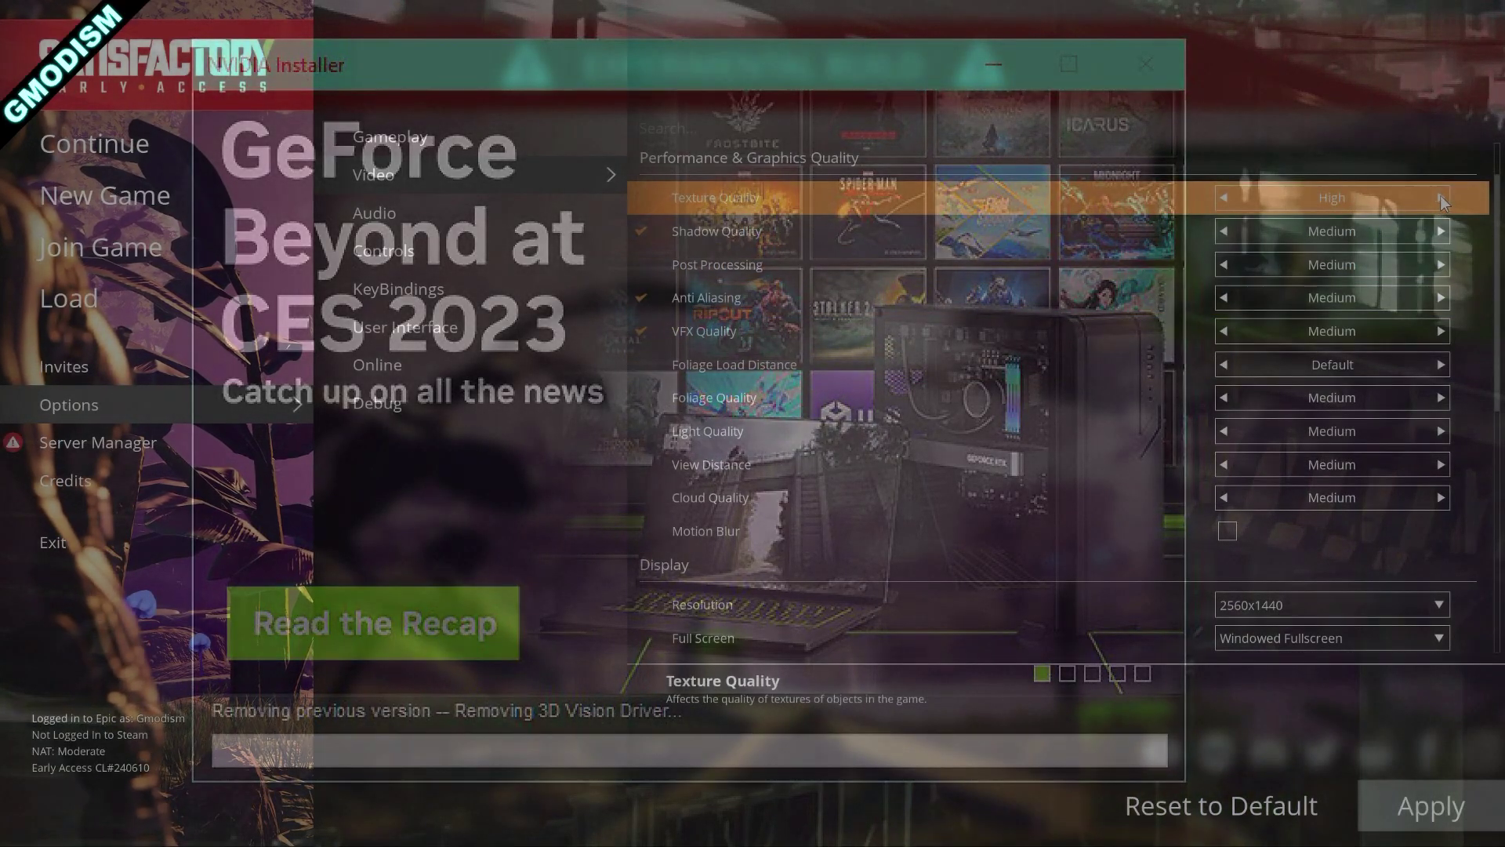
scroll(1440, 198, up, 1)
click(1222, 247)
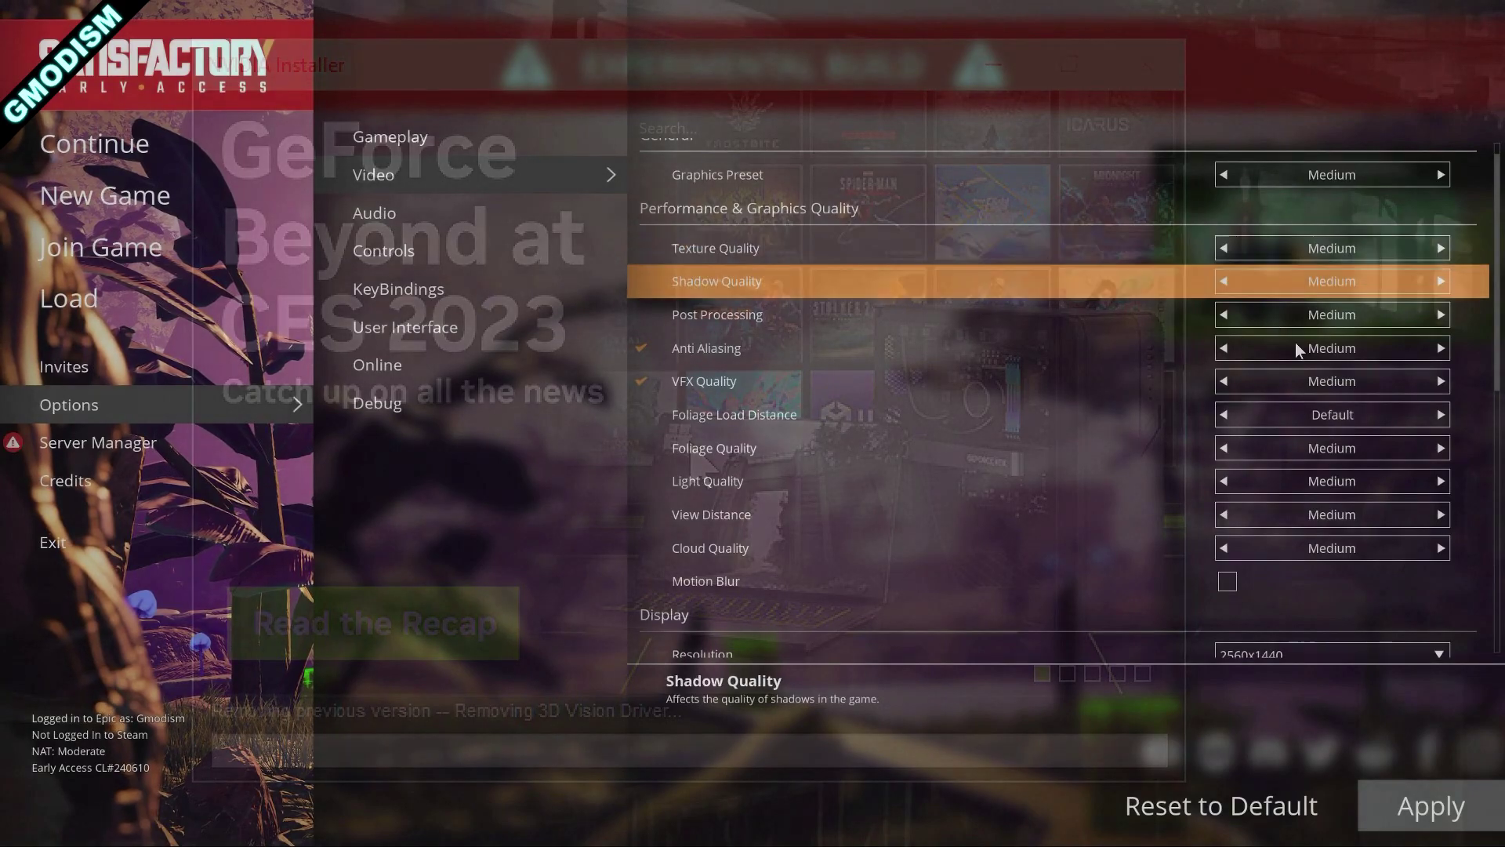
scroll(1333, 353, down, 4)
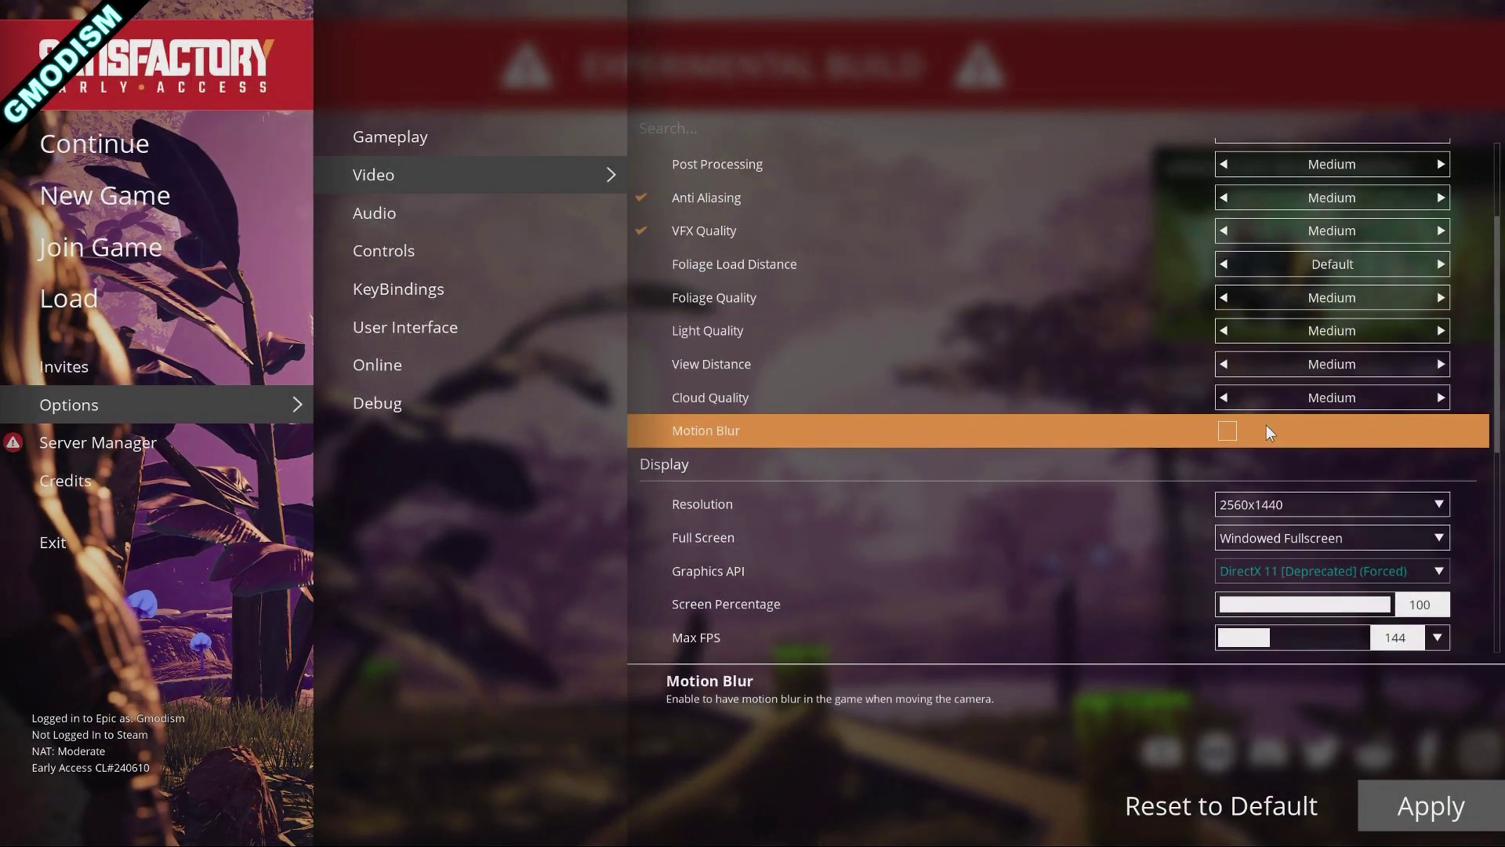
scroll(1126, 573, down, 3)
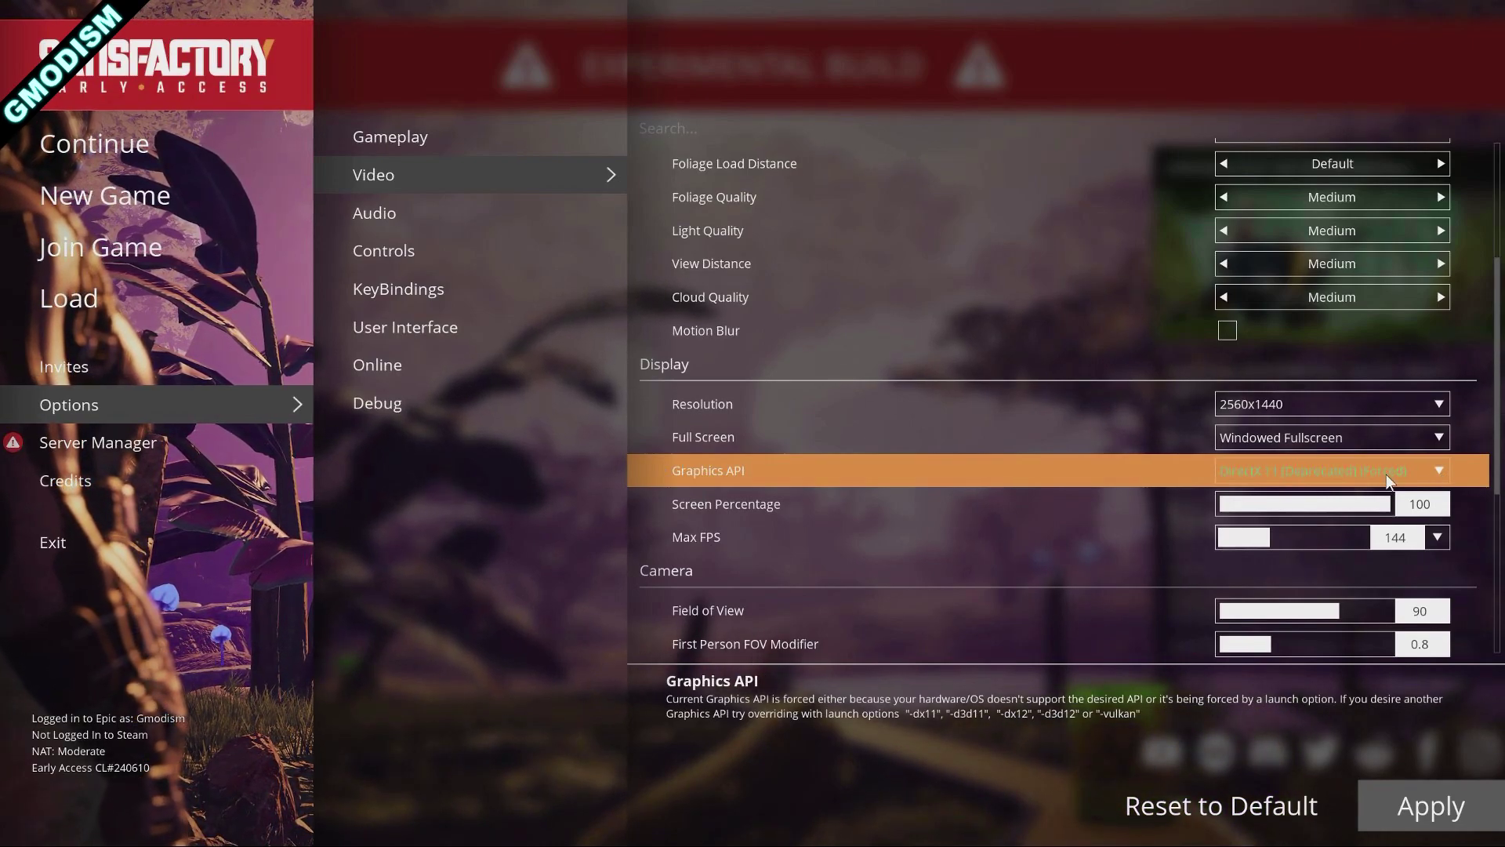
Try Foliage Load Distance at Cinematic, and finally set it to Near
scroll(1174, 530, up, 5)
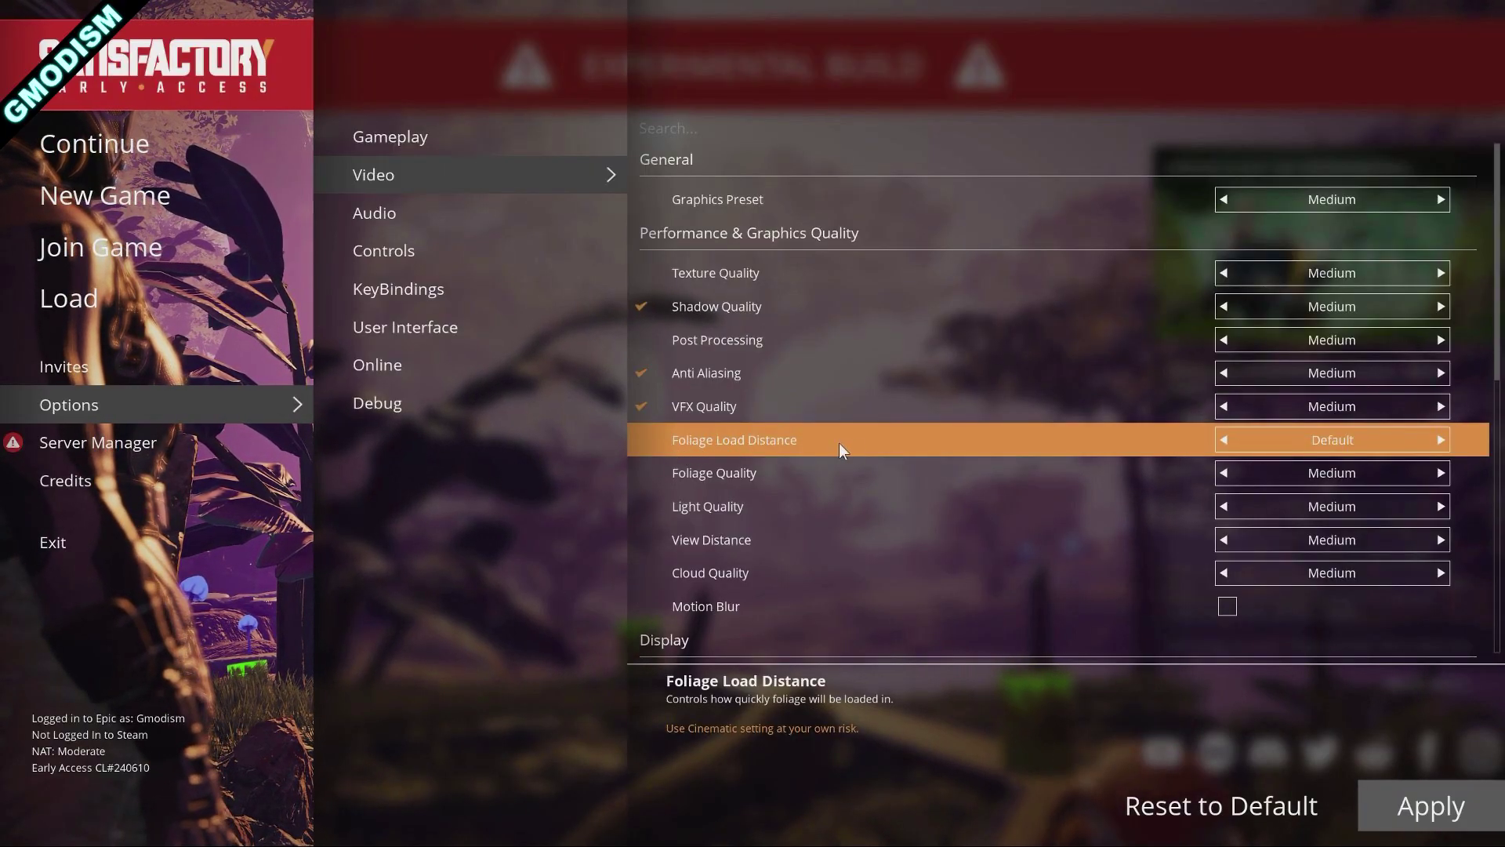
click(1443, 440)
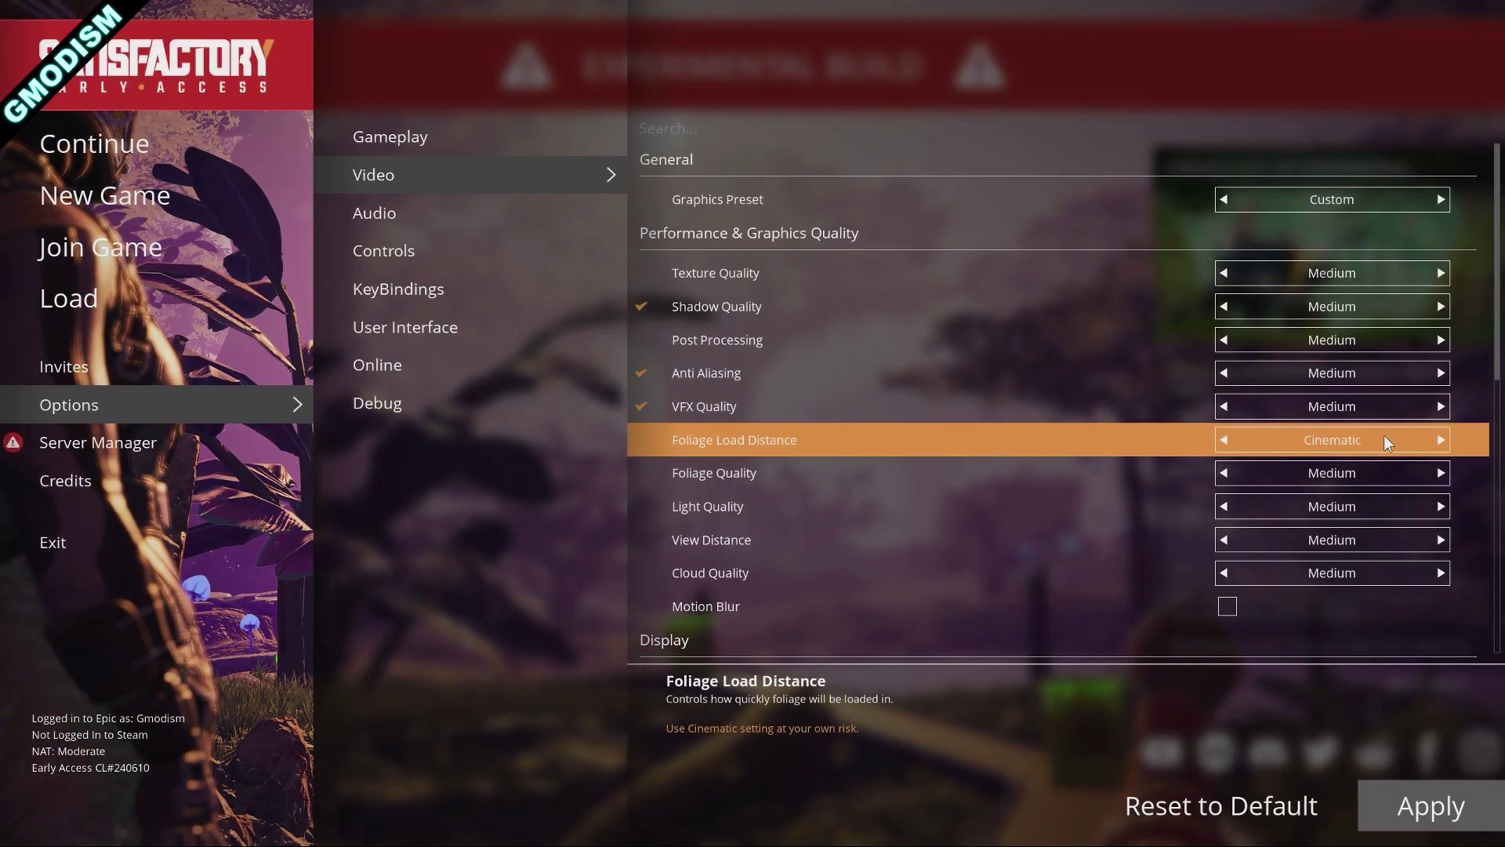
click(1224, 439)
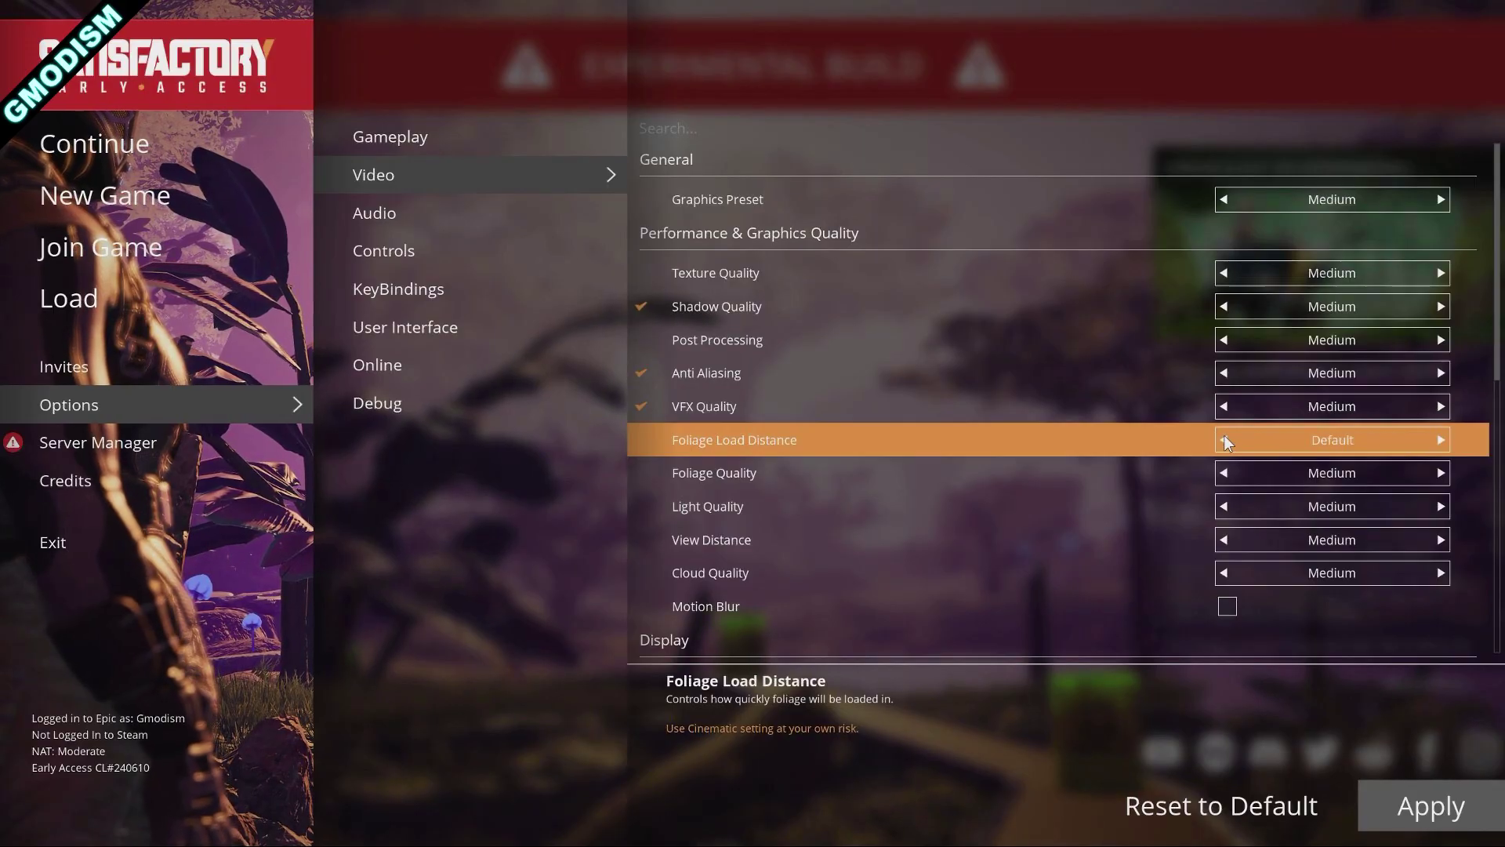
click(1224, 440)
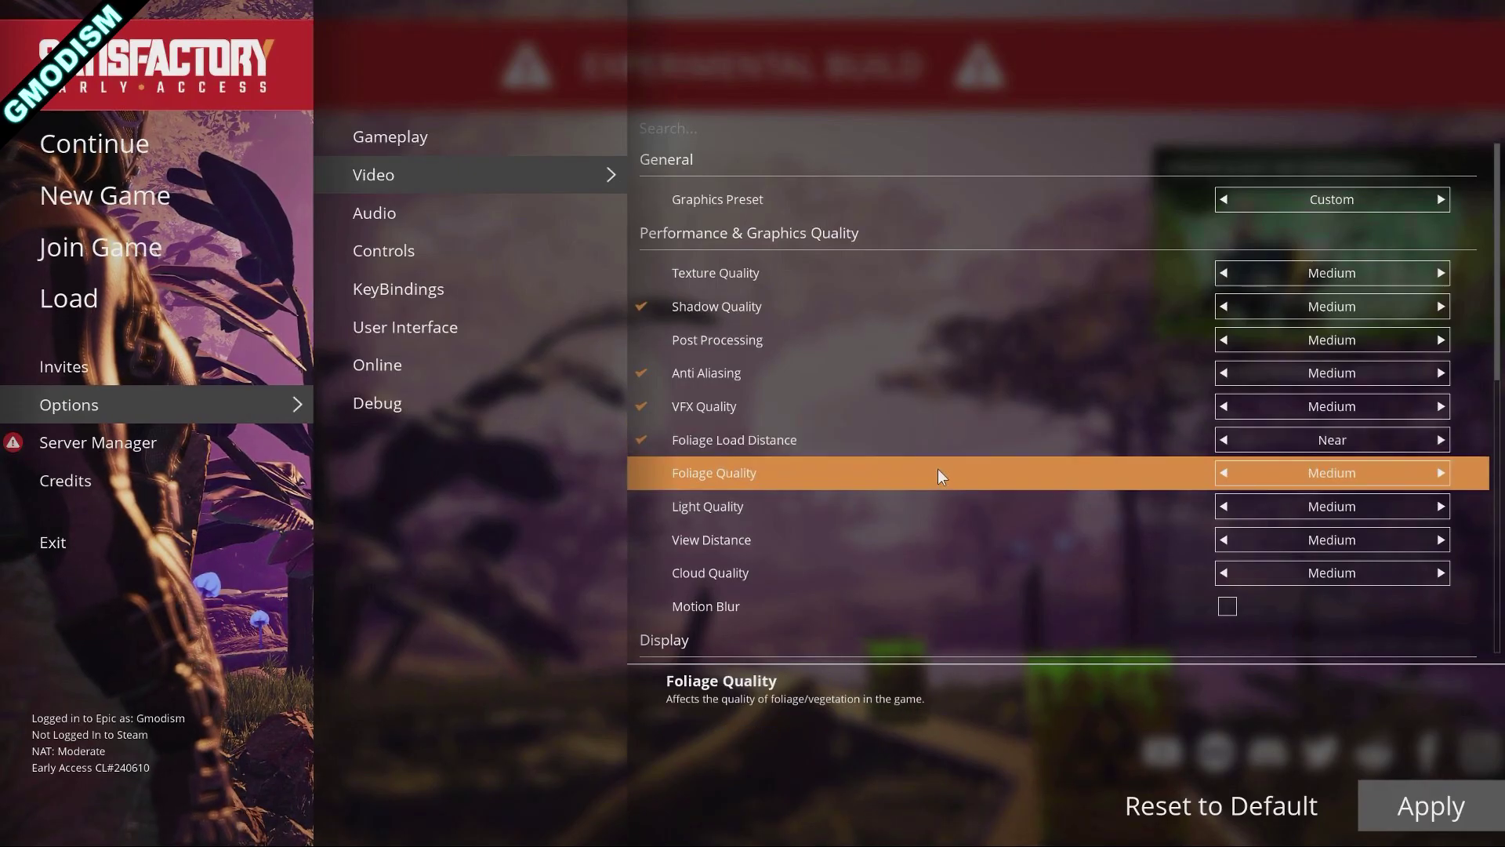
Try a Max FPS limit of 125 and restore the limit to 144
scroll(978, 467, down, 1)
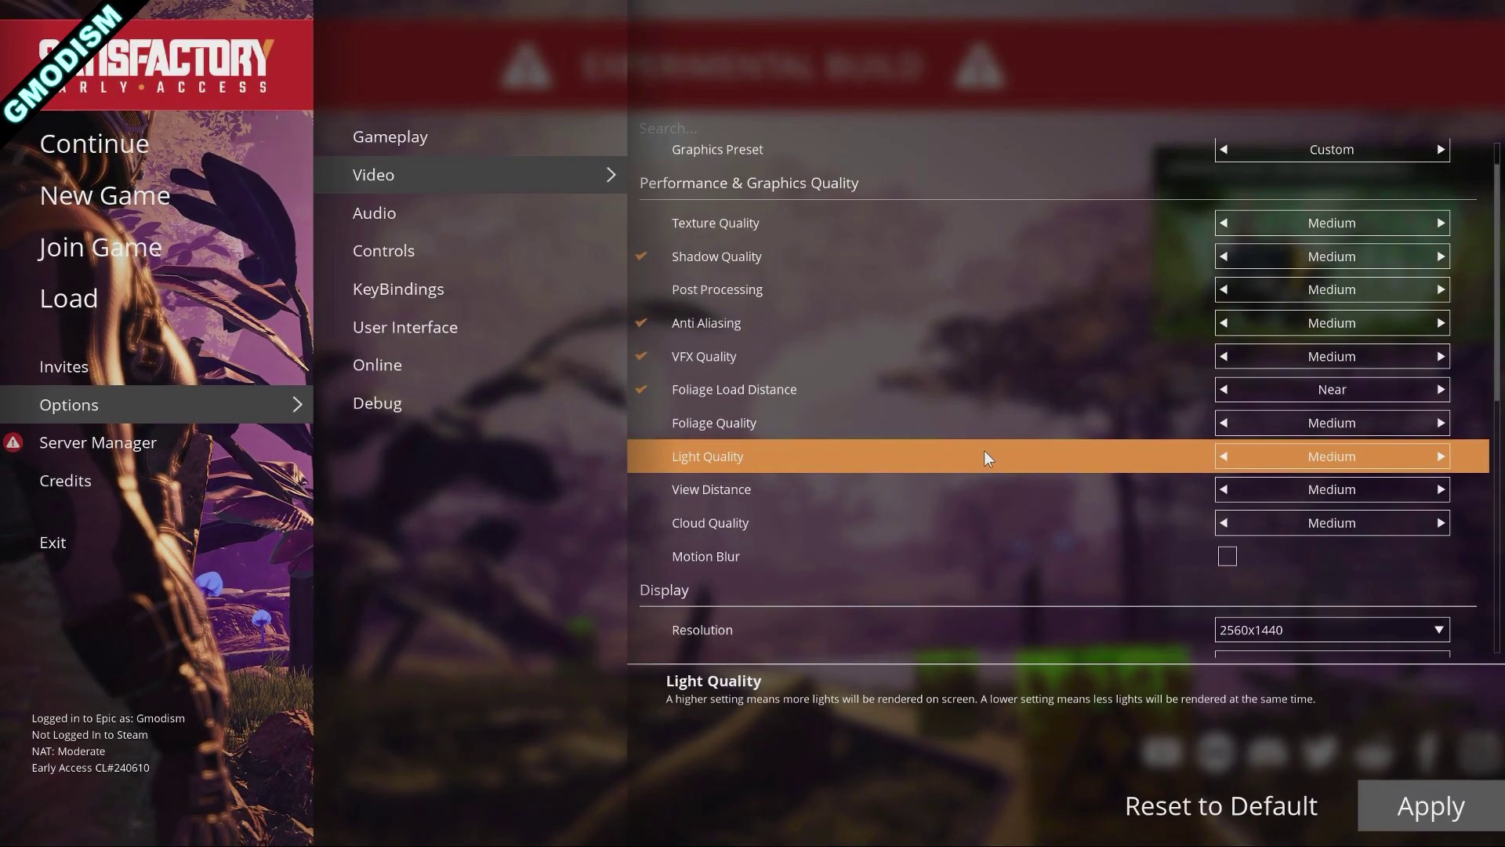
scroll(999, 455, down, 2)
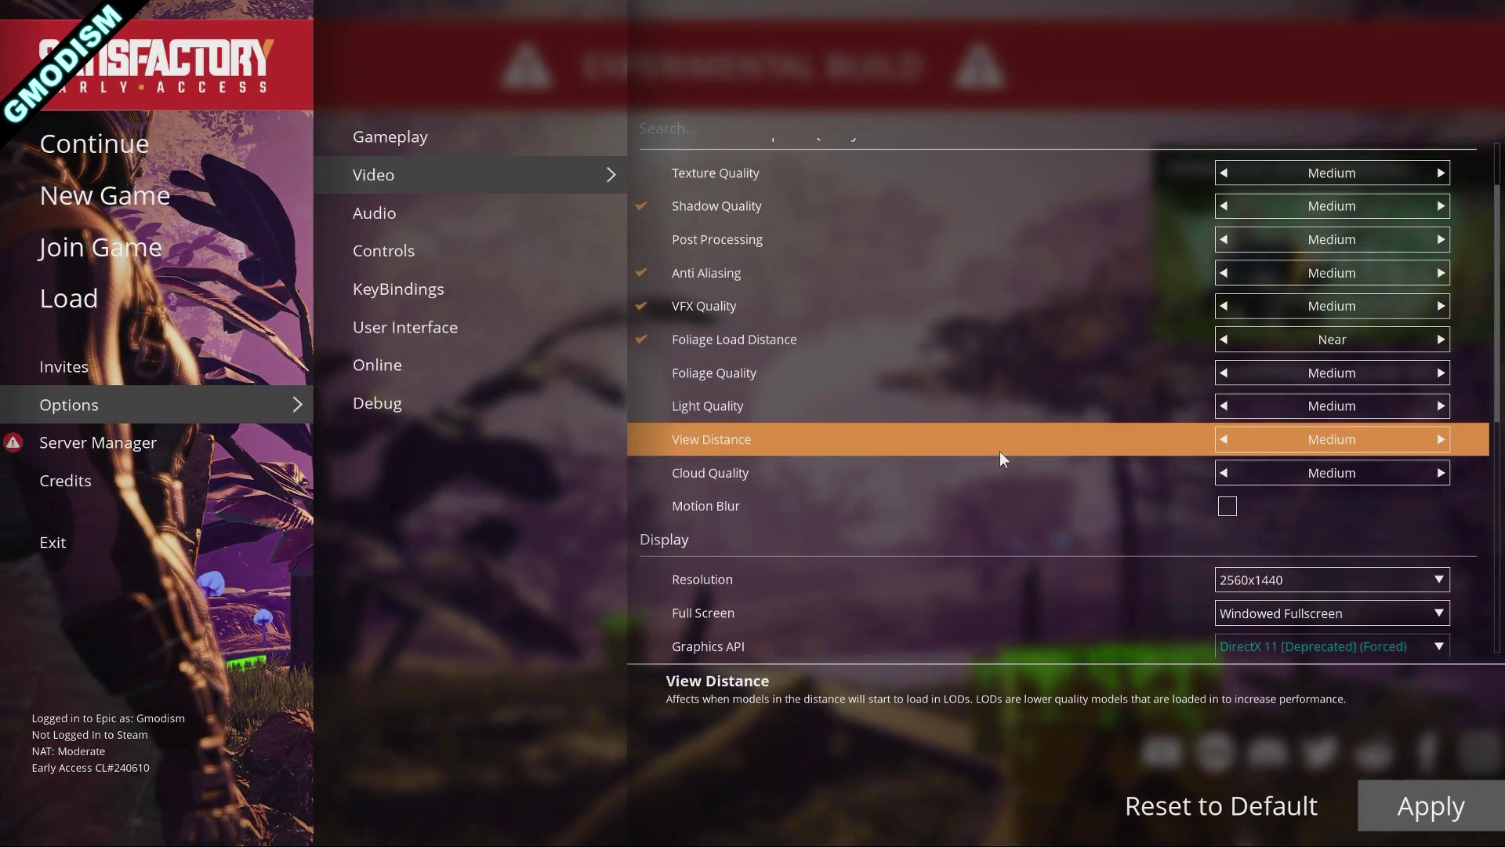
scroll(1334, 322, down, 8)
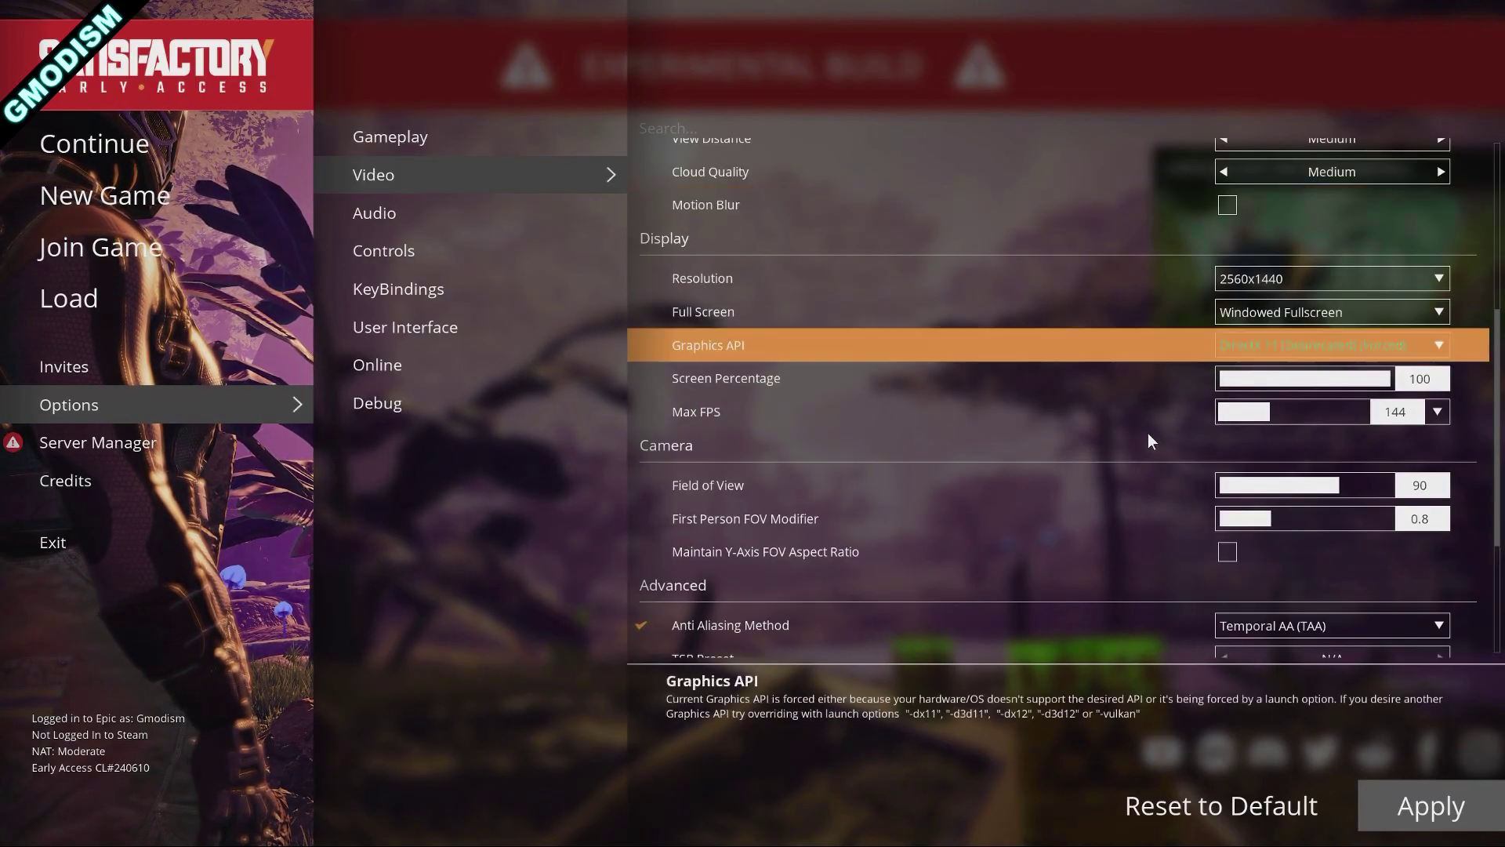
drag(1263, 420, 1260, 420)
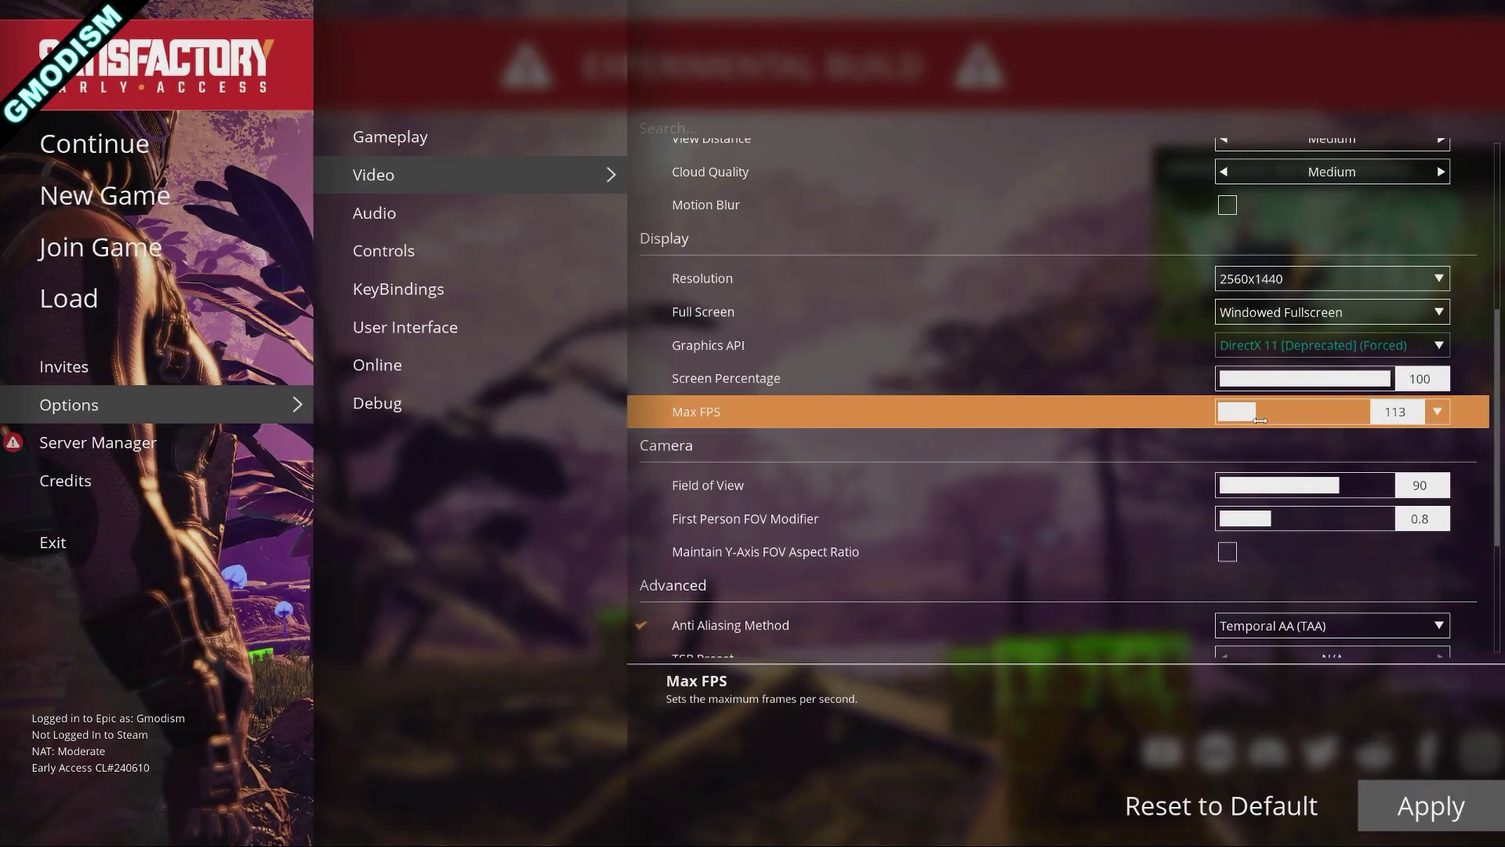
click(1397, 412)
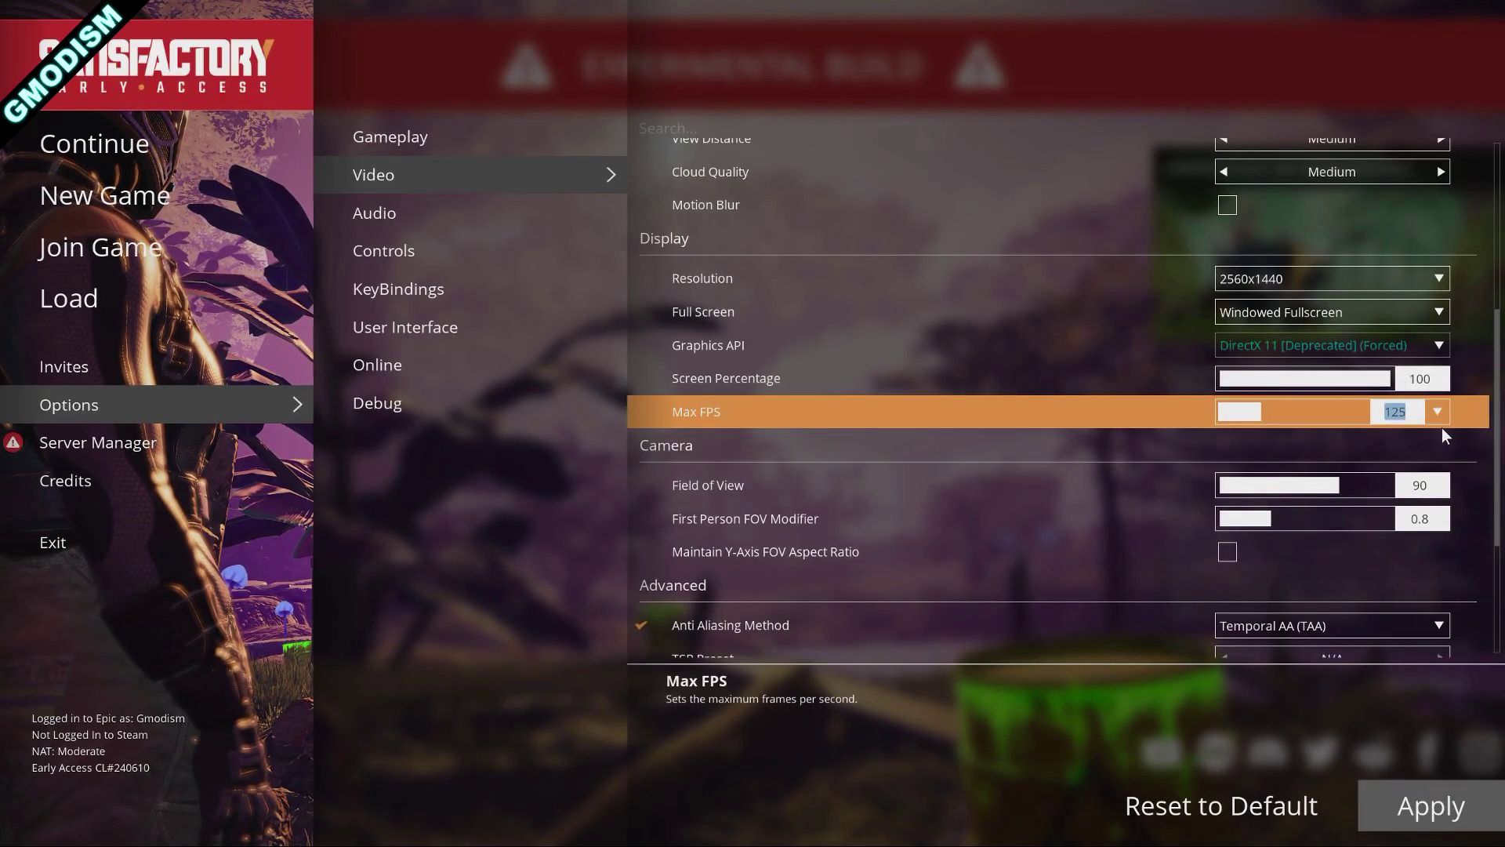
text(125)
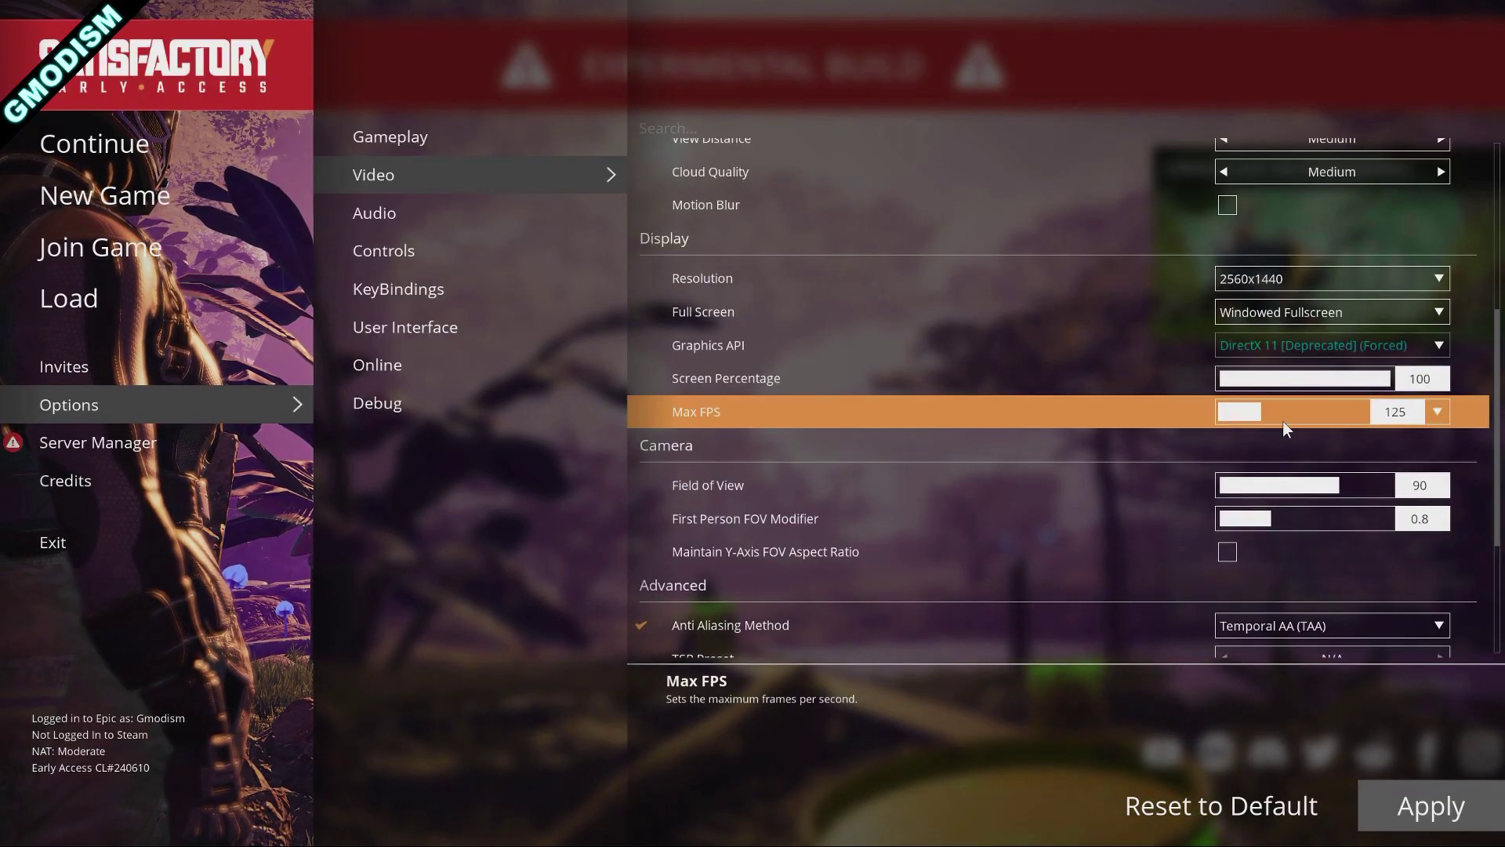
key(Return)
text(144)
key(Return)
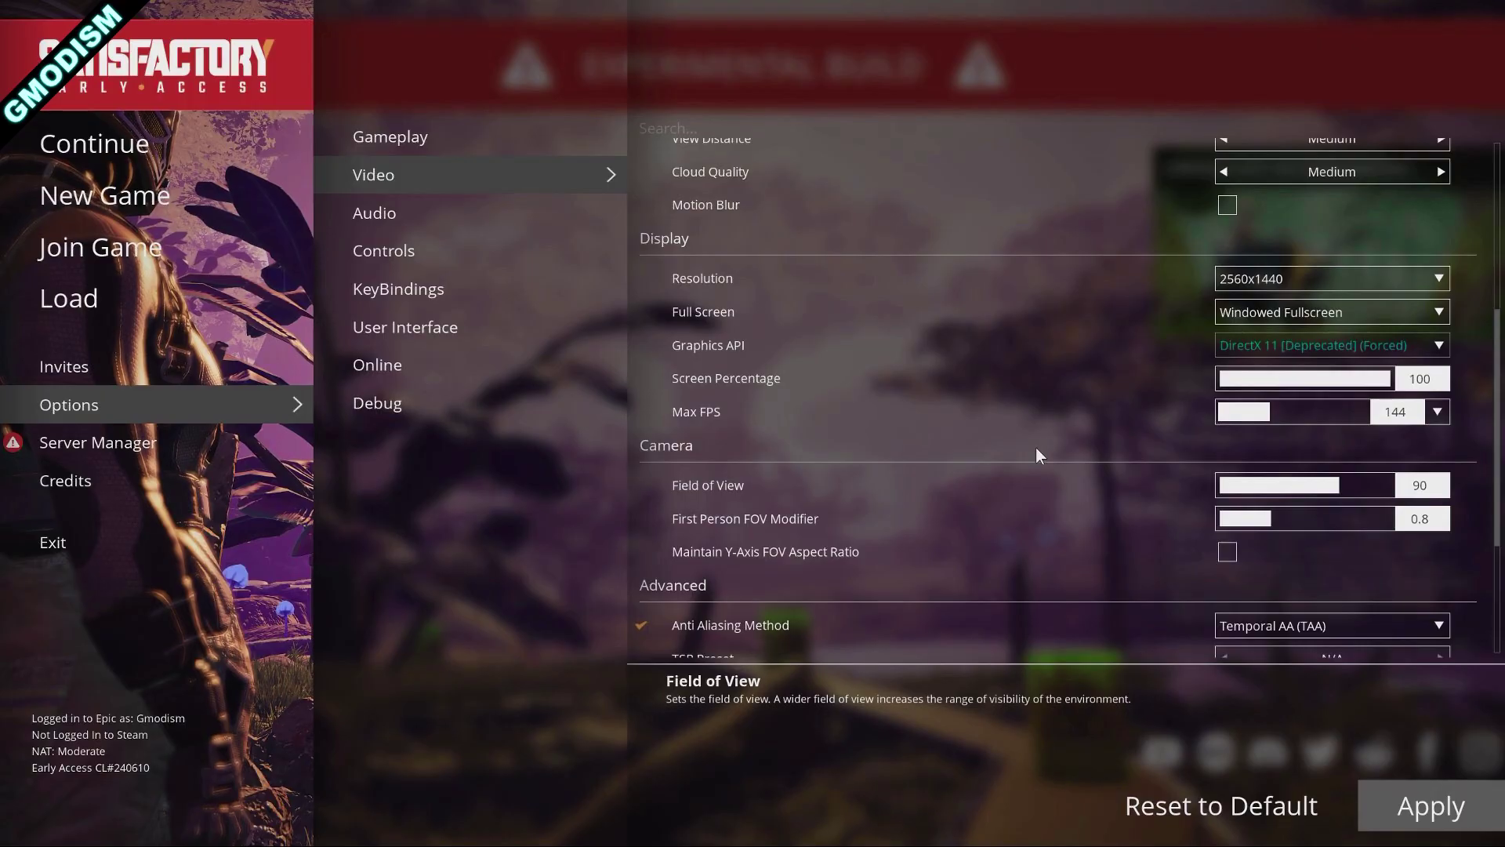
Compare the Anti Aliasing Method choices, keeping Temporal AA (TAA), and try switching Global Illumination before returning it to Off
scroll(1036, 448, down, 3)
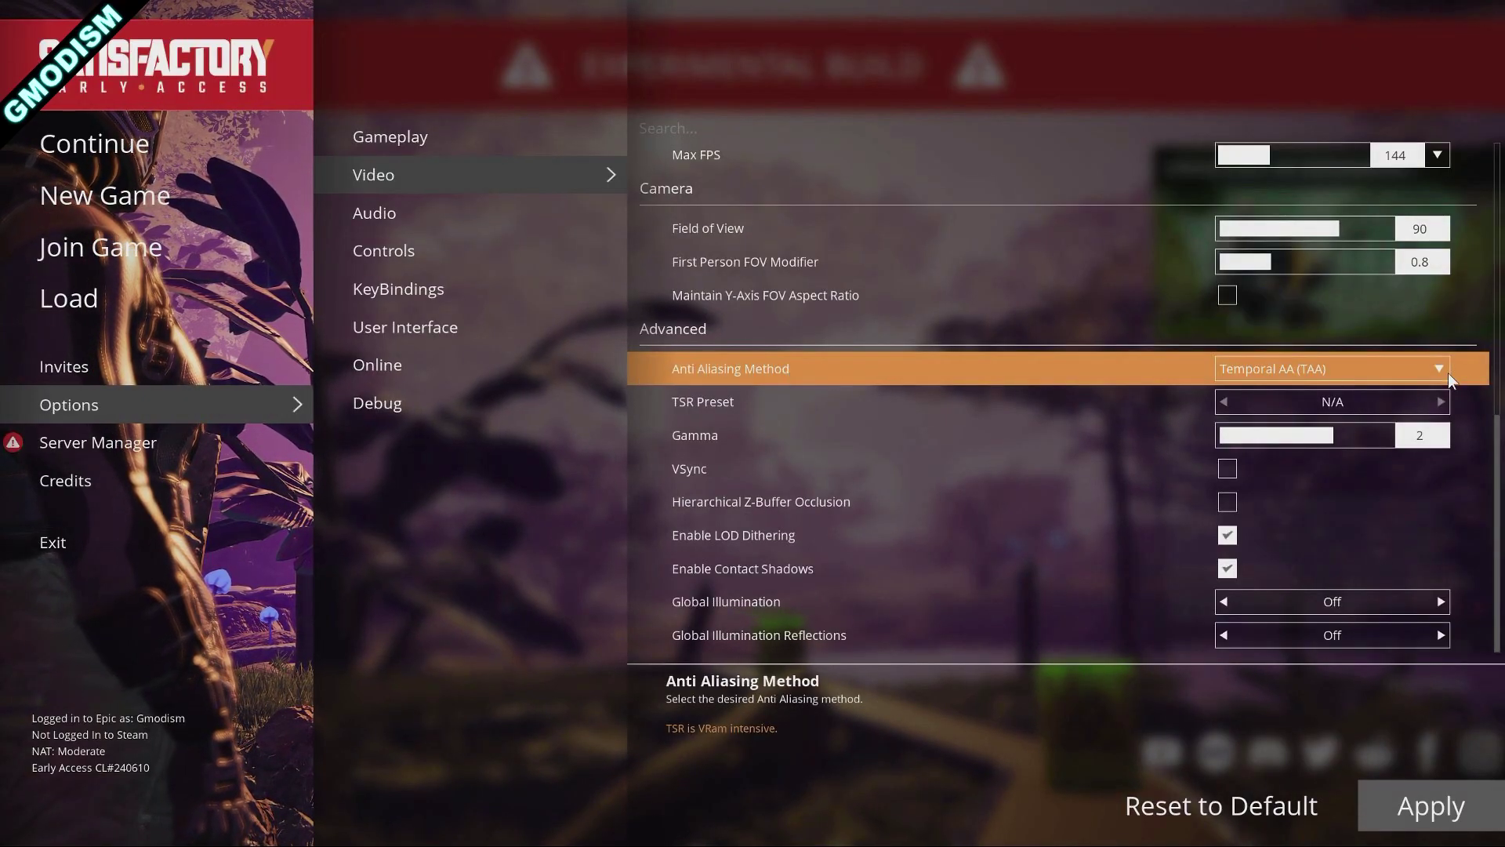
click(1342, 371)
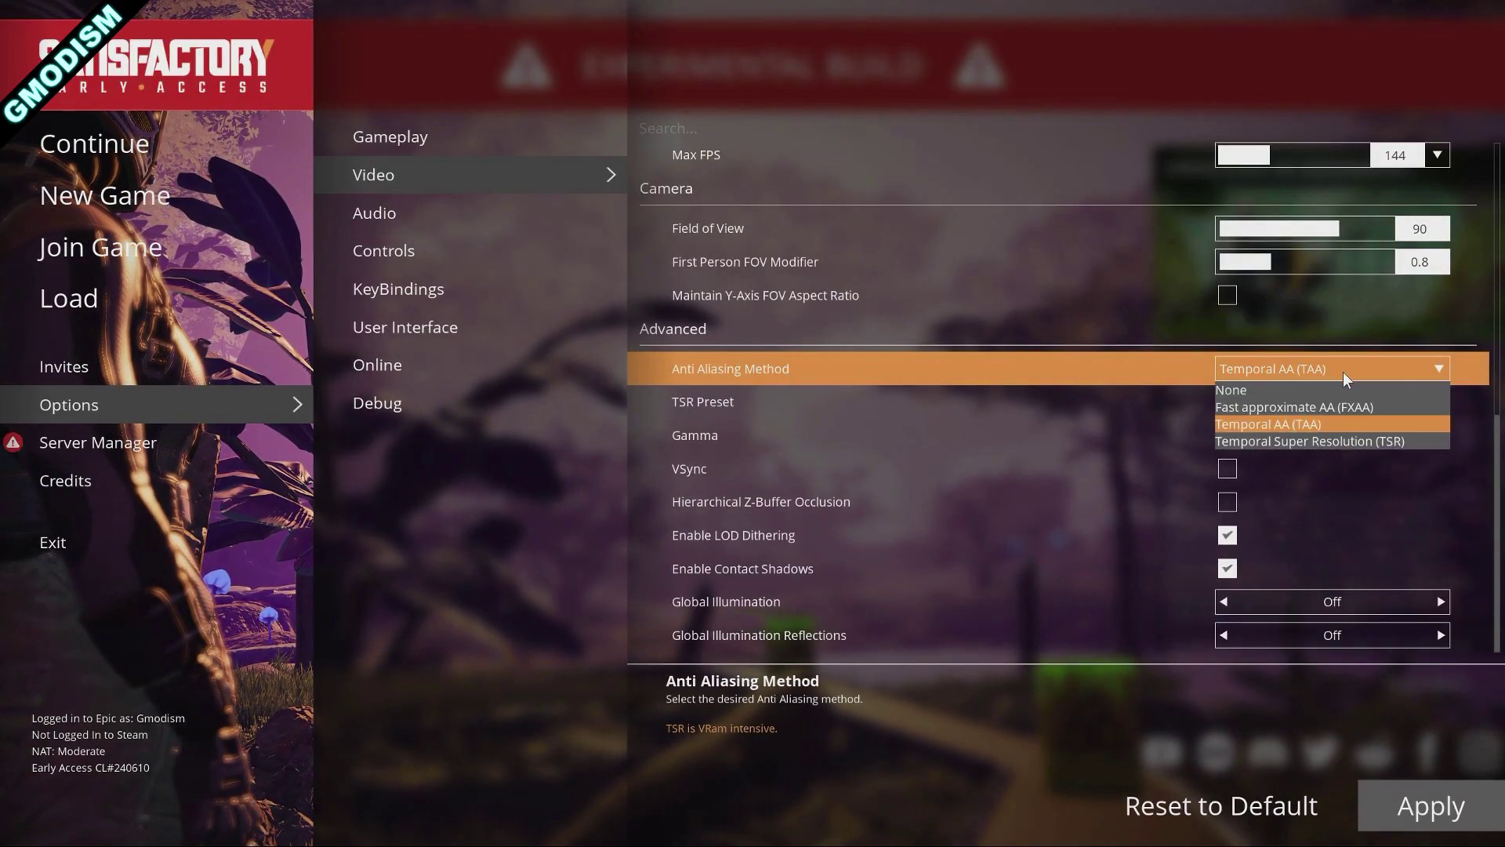
click(1291, 426)
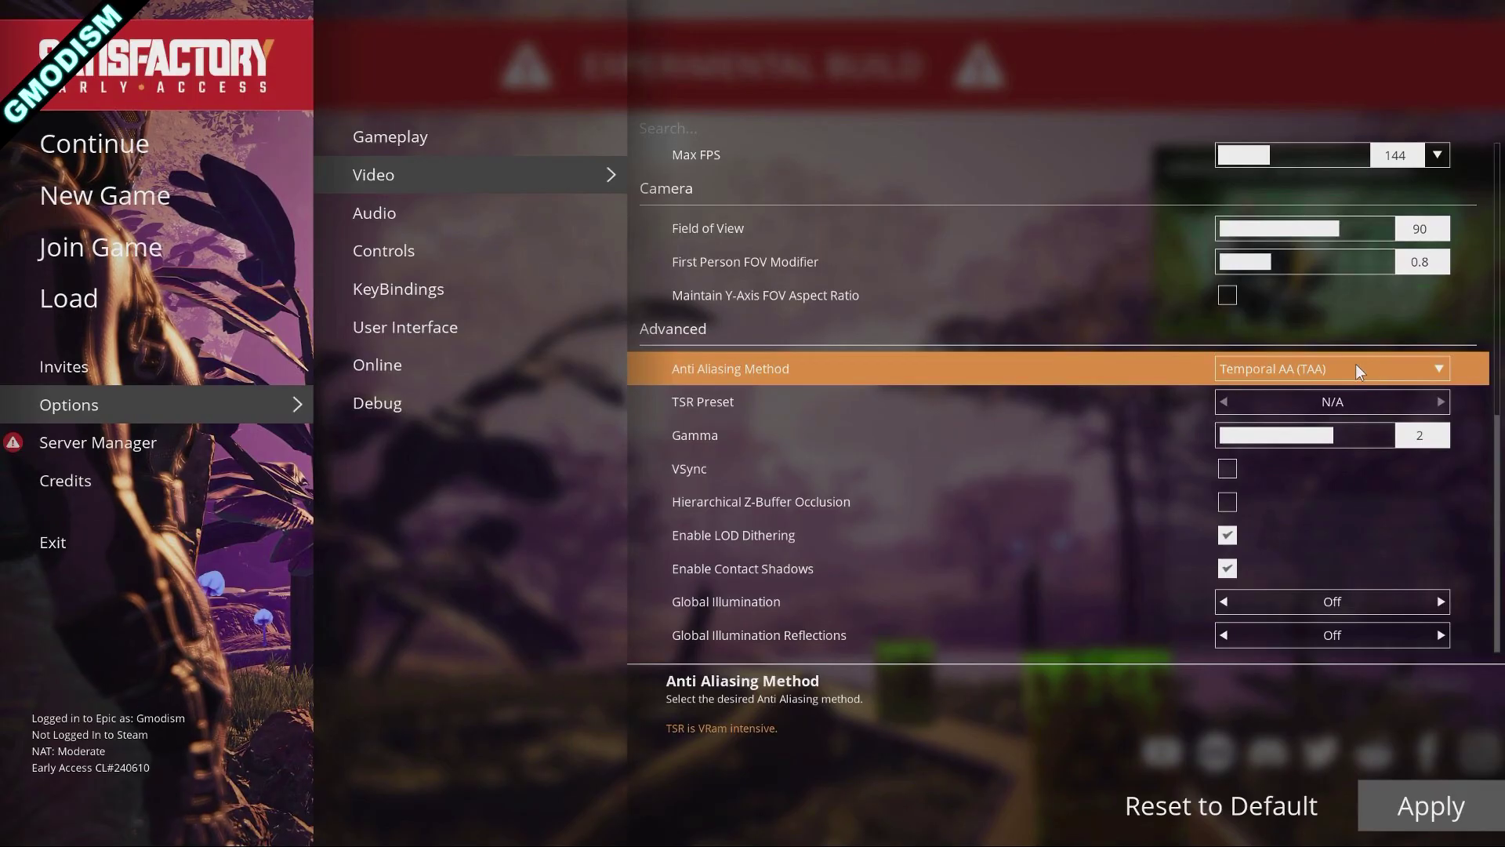
click(1302, 368)
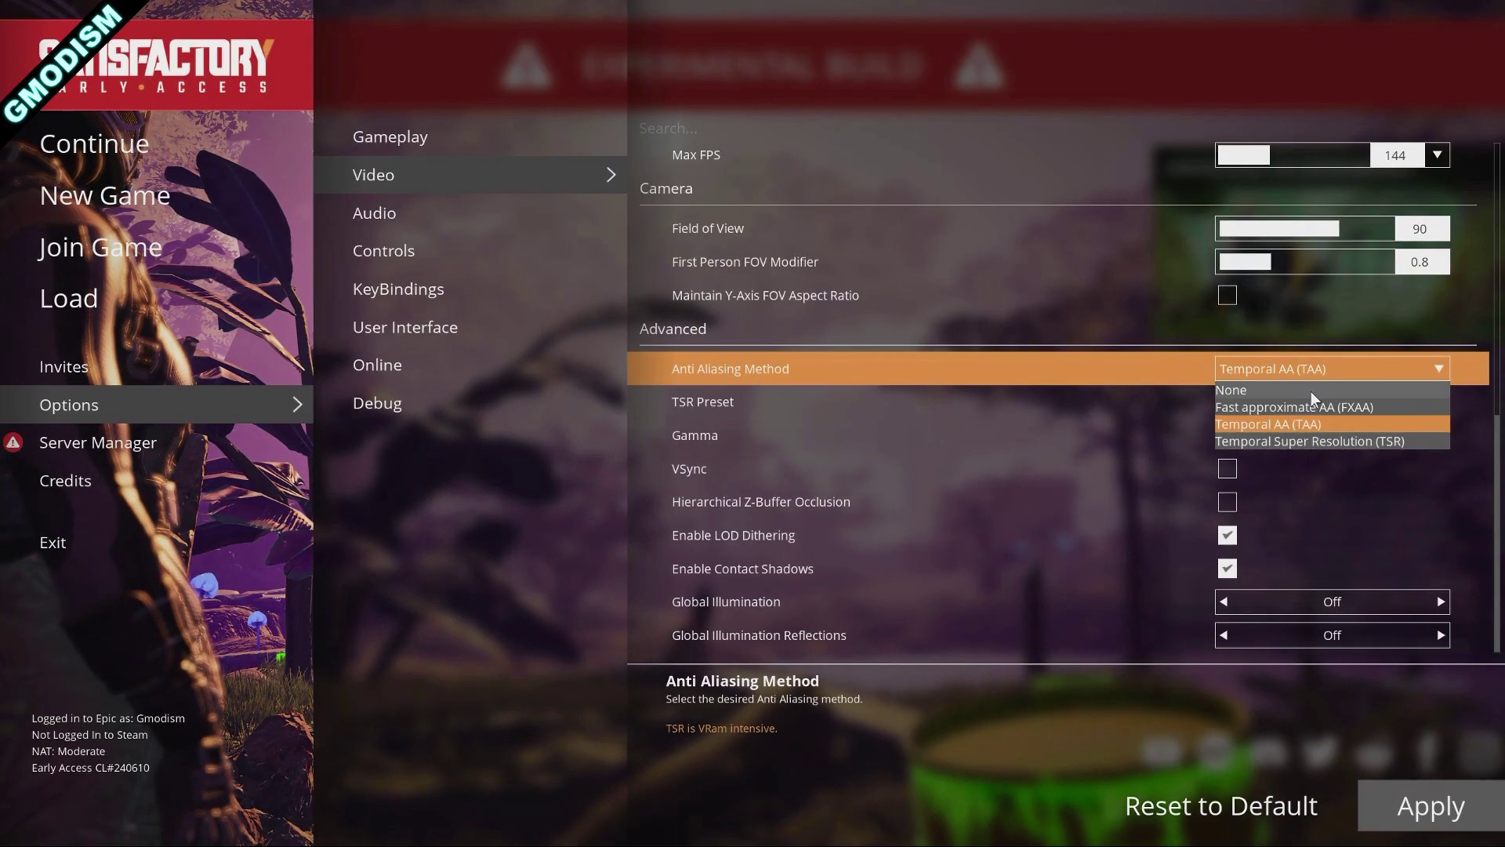
click(1247, 370)
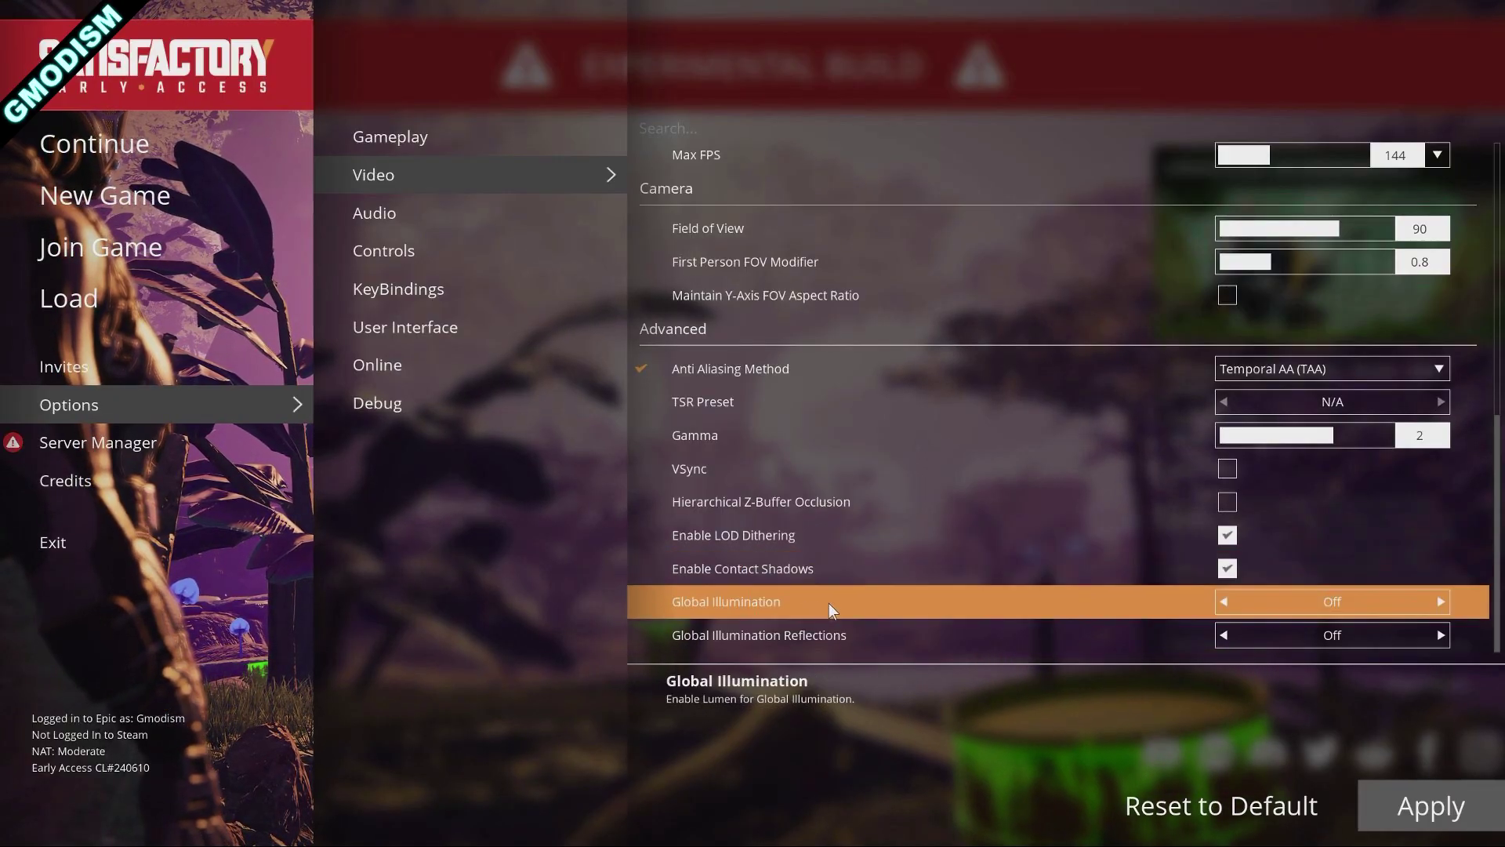
click(1441, 602)
click(1223, 601)
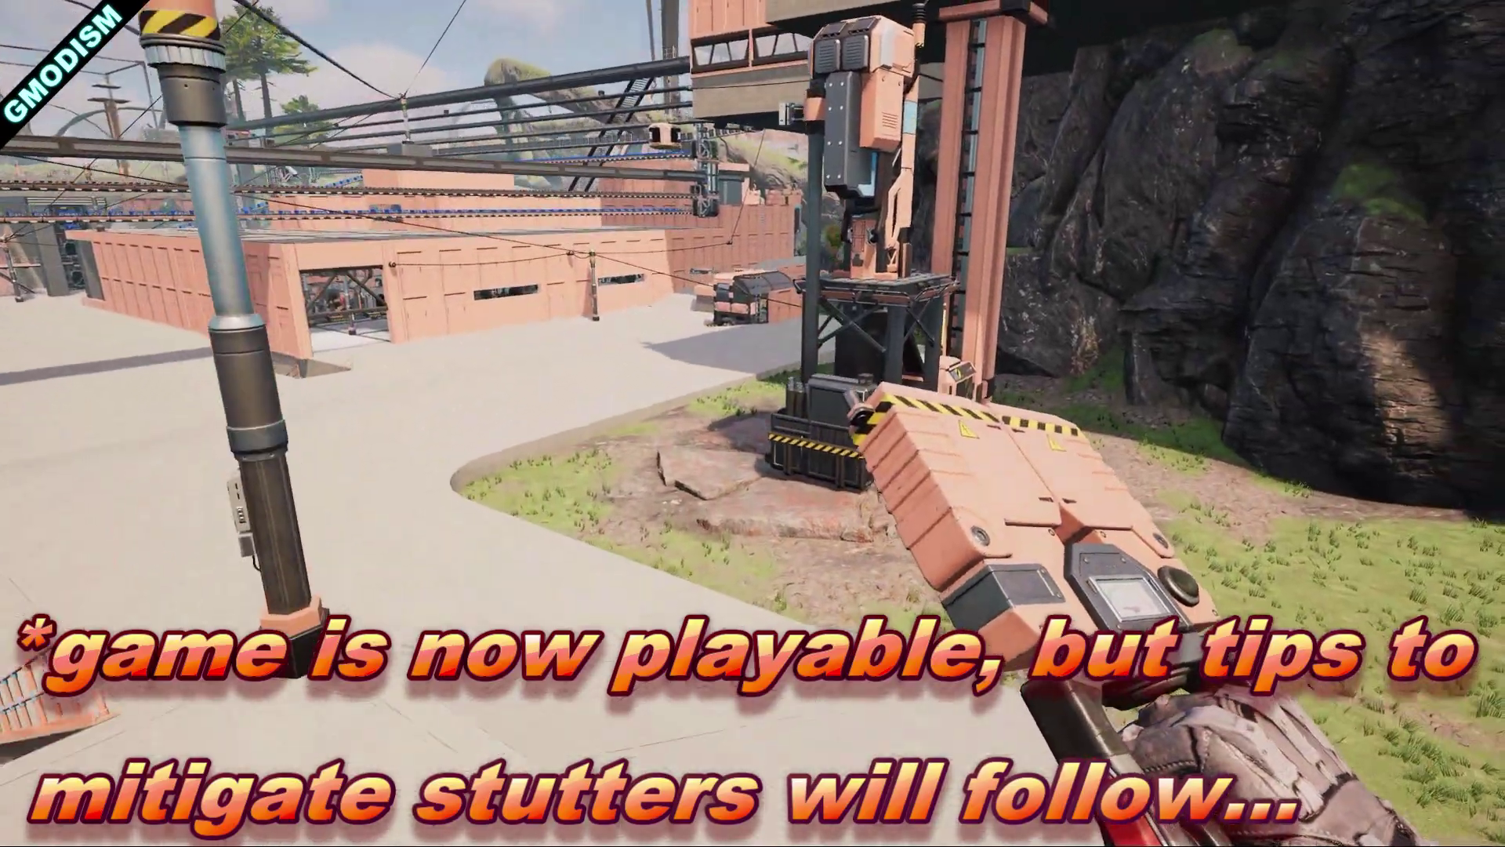
key(w)
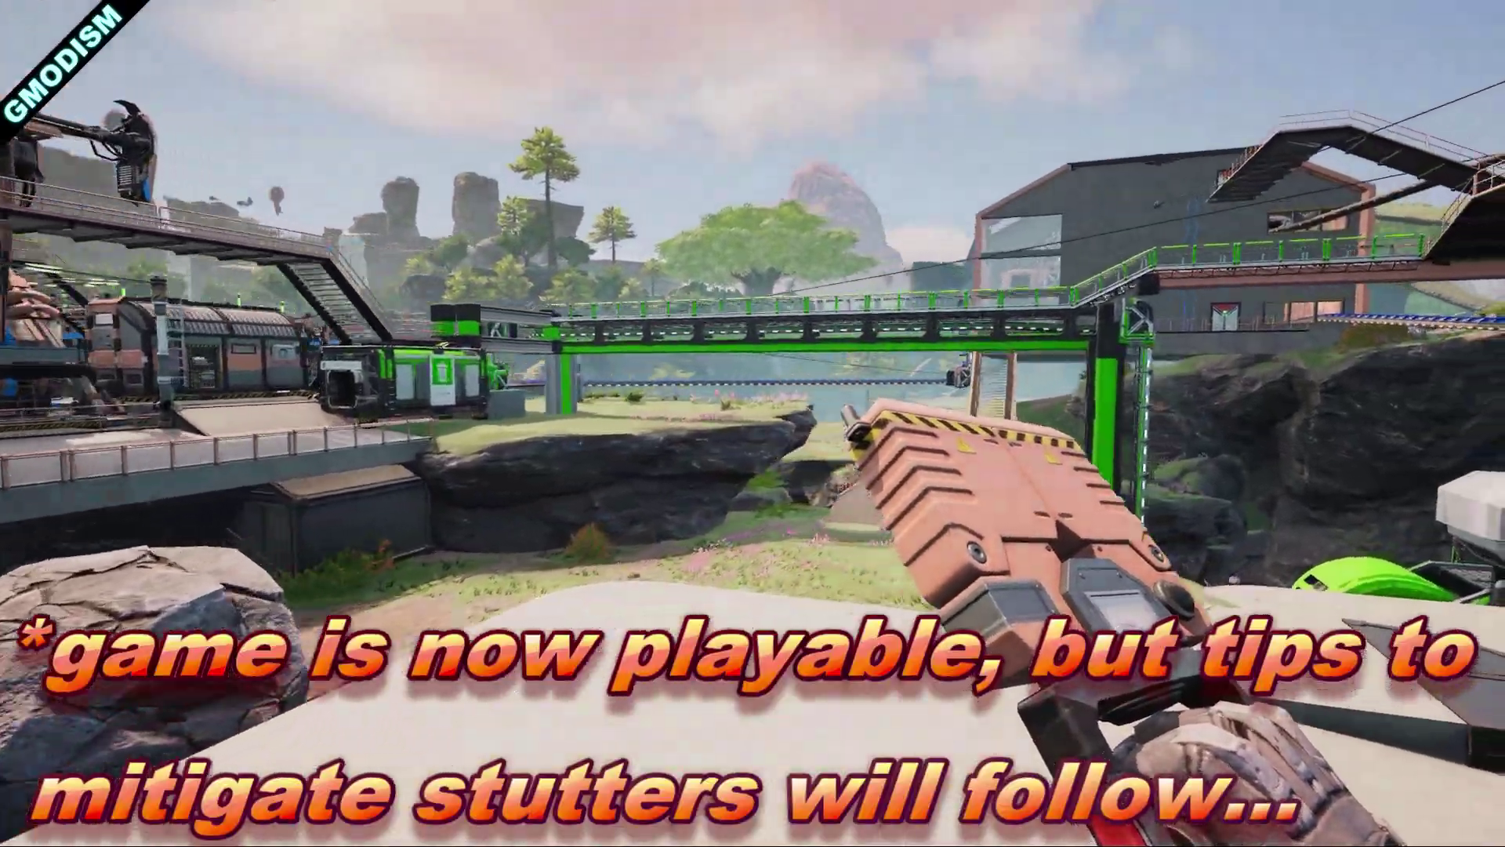
key(w)
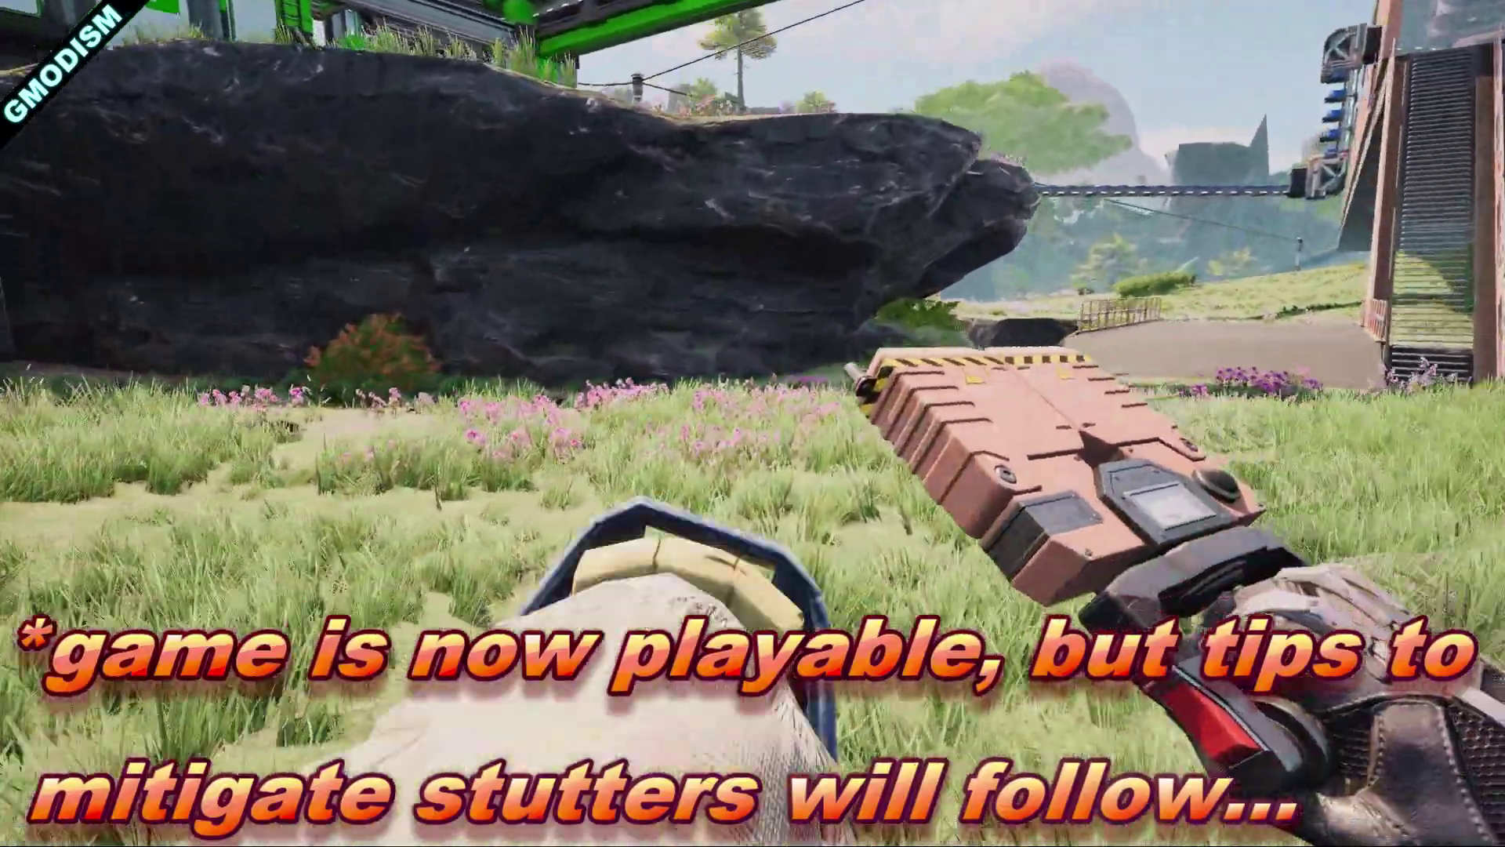
key(w)
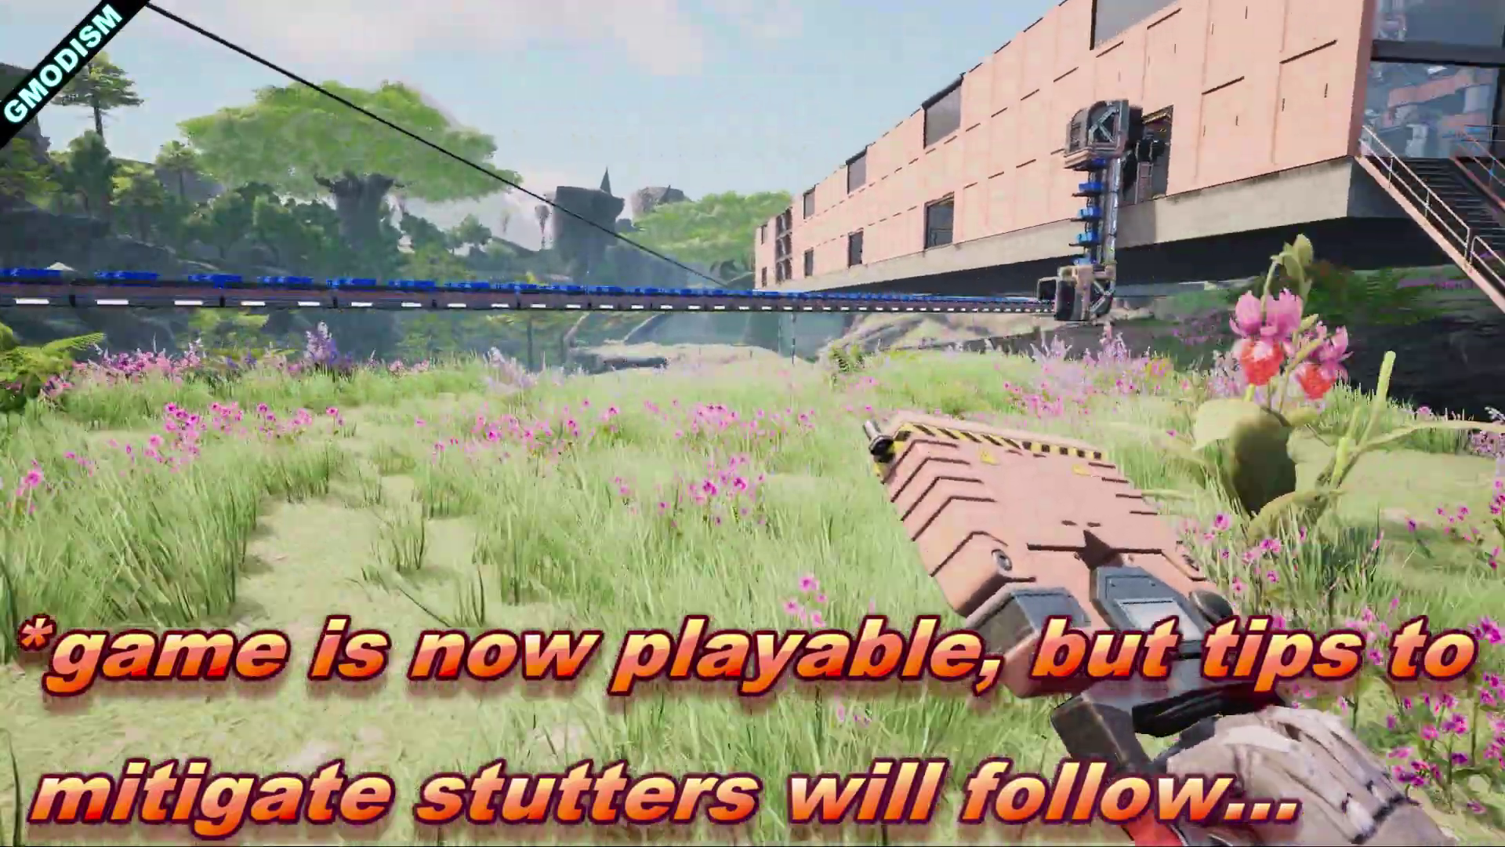
key(w)
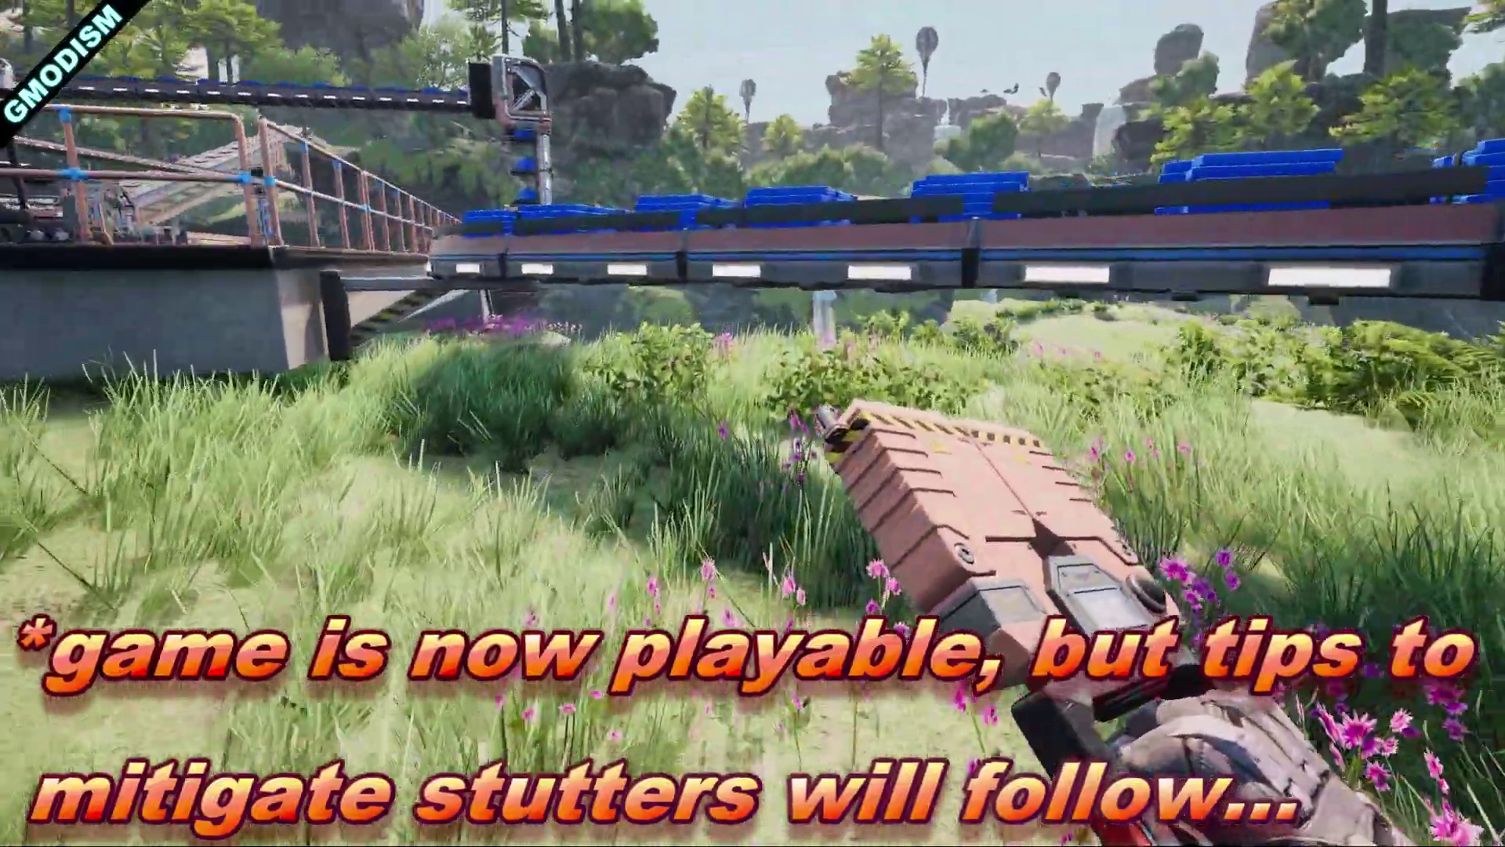
key(w)
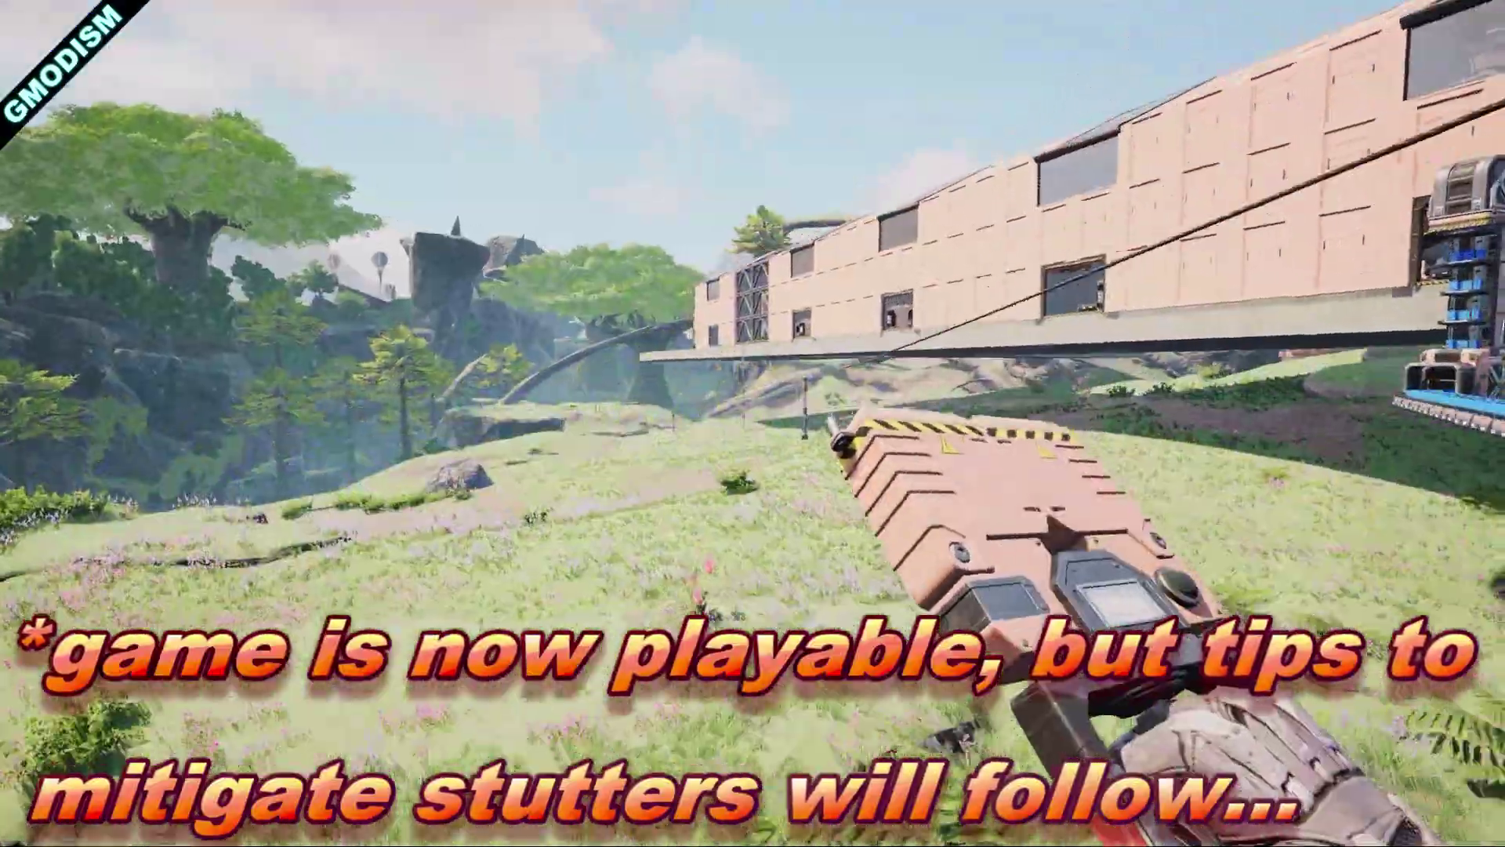
key(w)
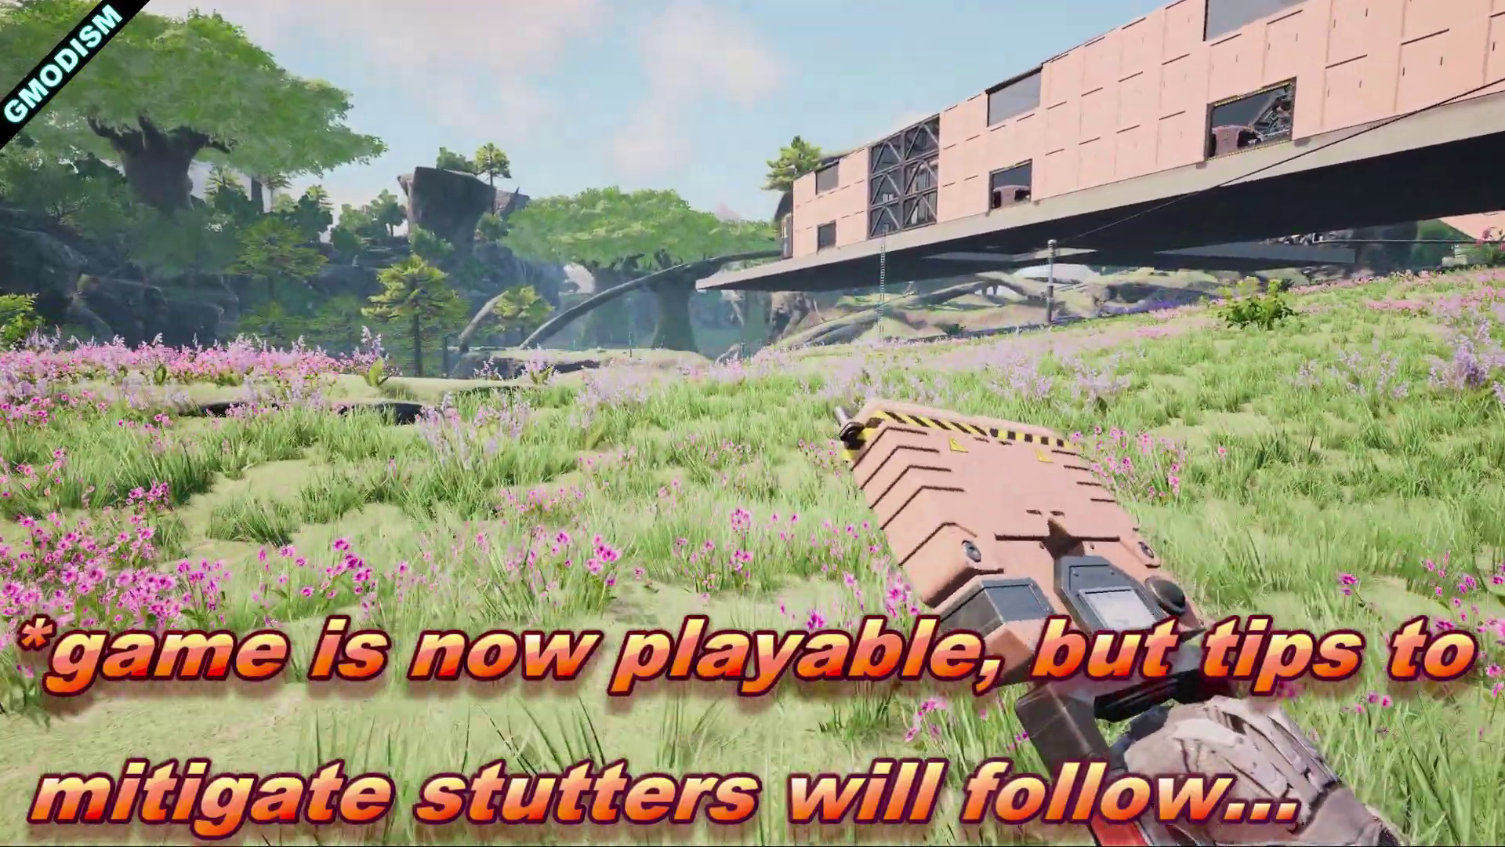
key(w)
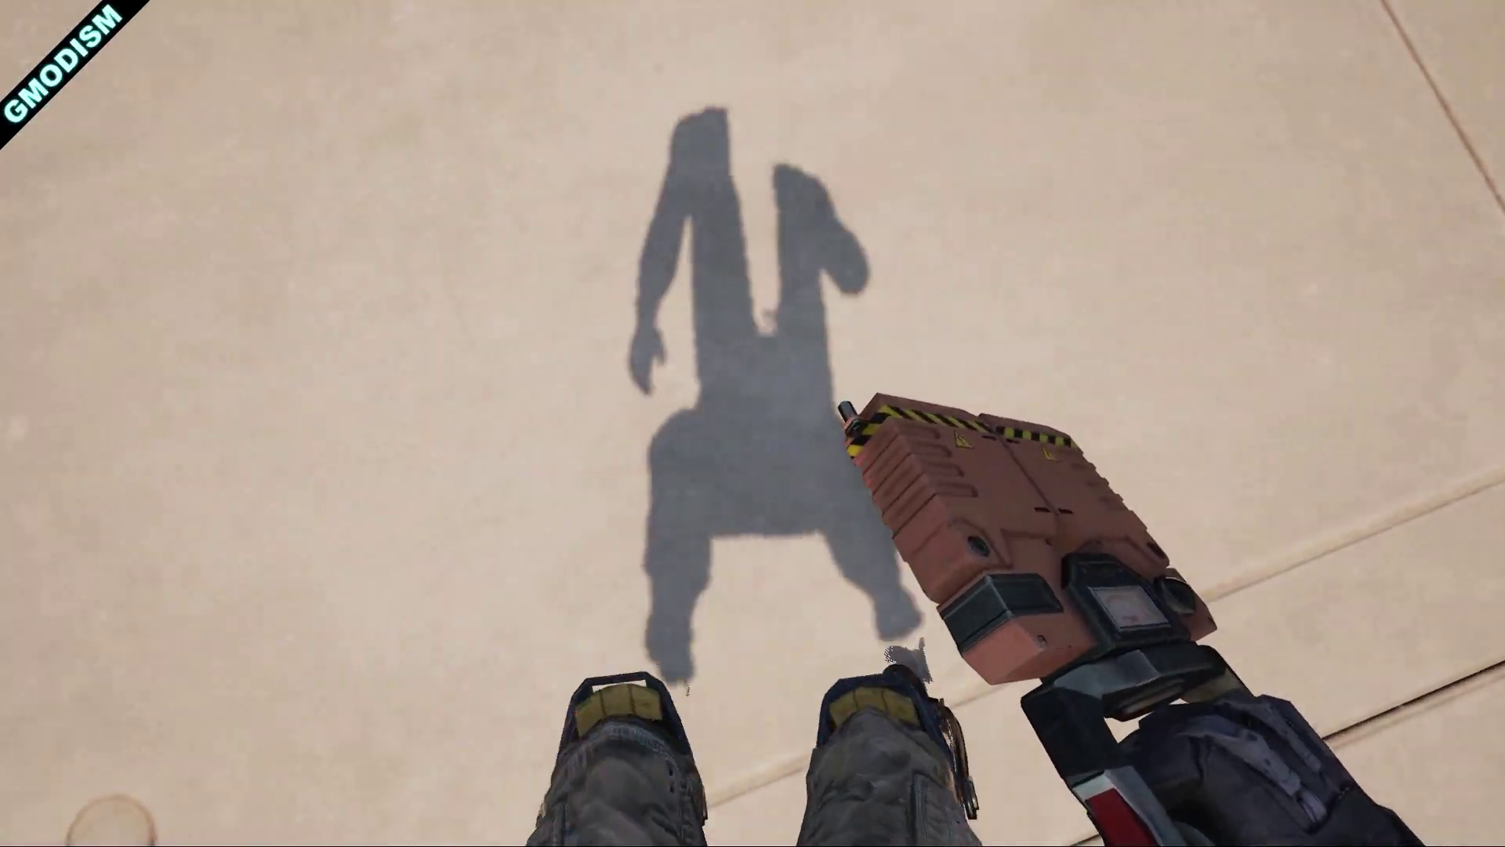
key(w)
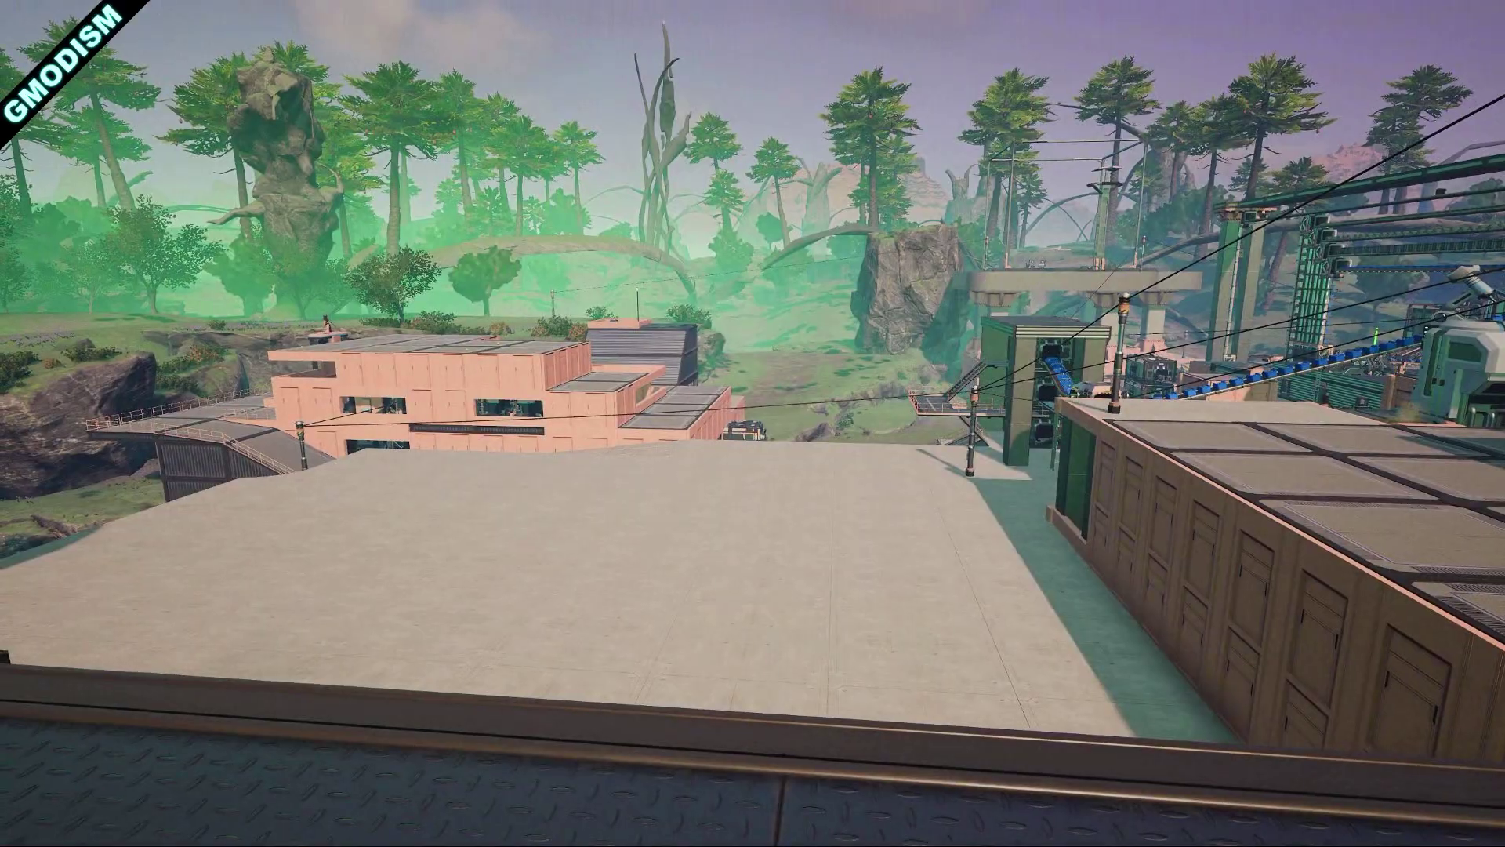
Run, slide and jump north across the factory platform to examine game smoothness and how distant foliage loads
key(w)
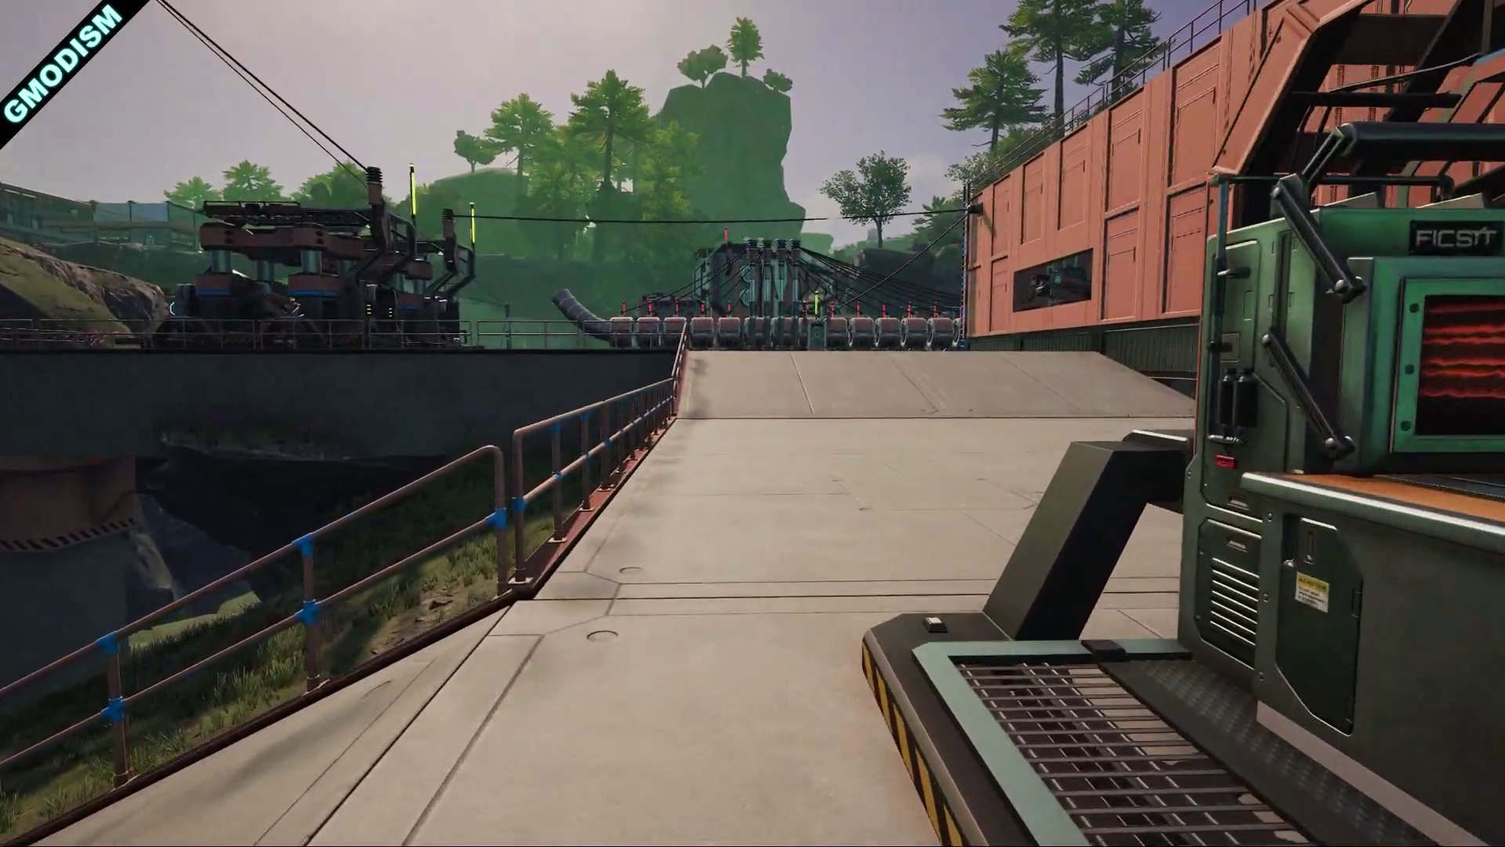
key(w)
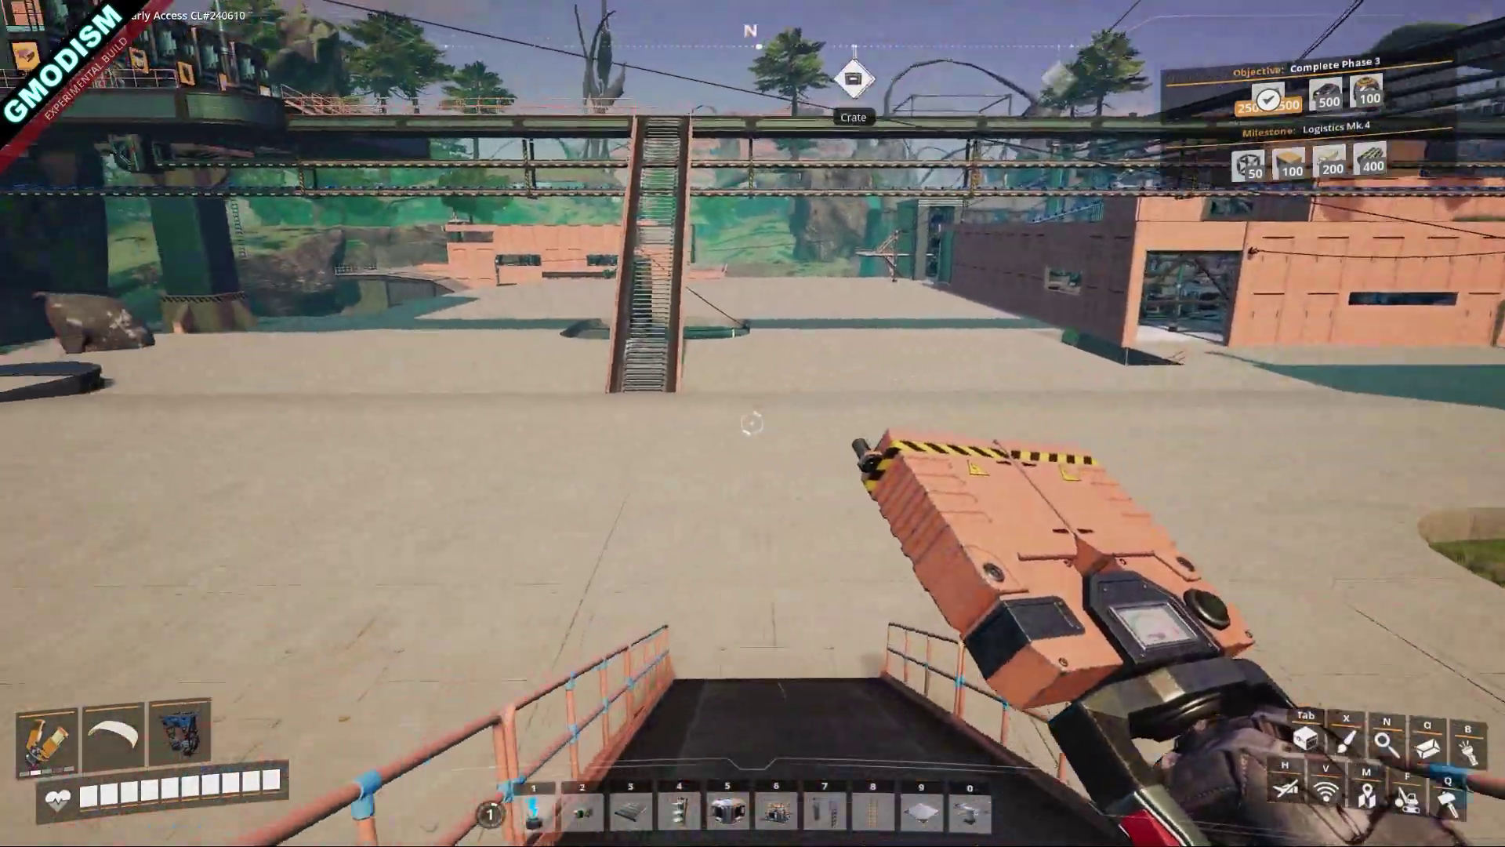
key(w)
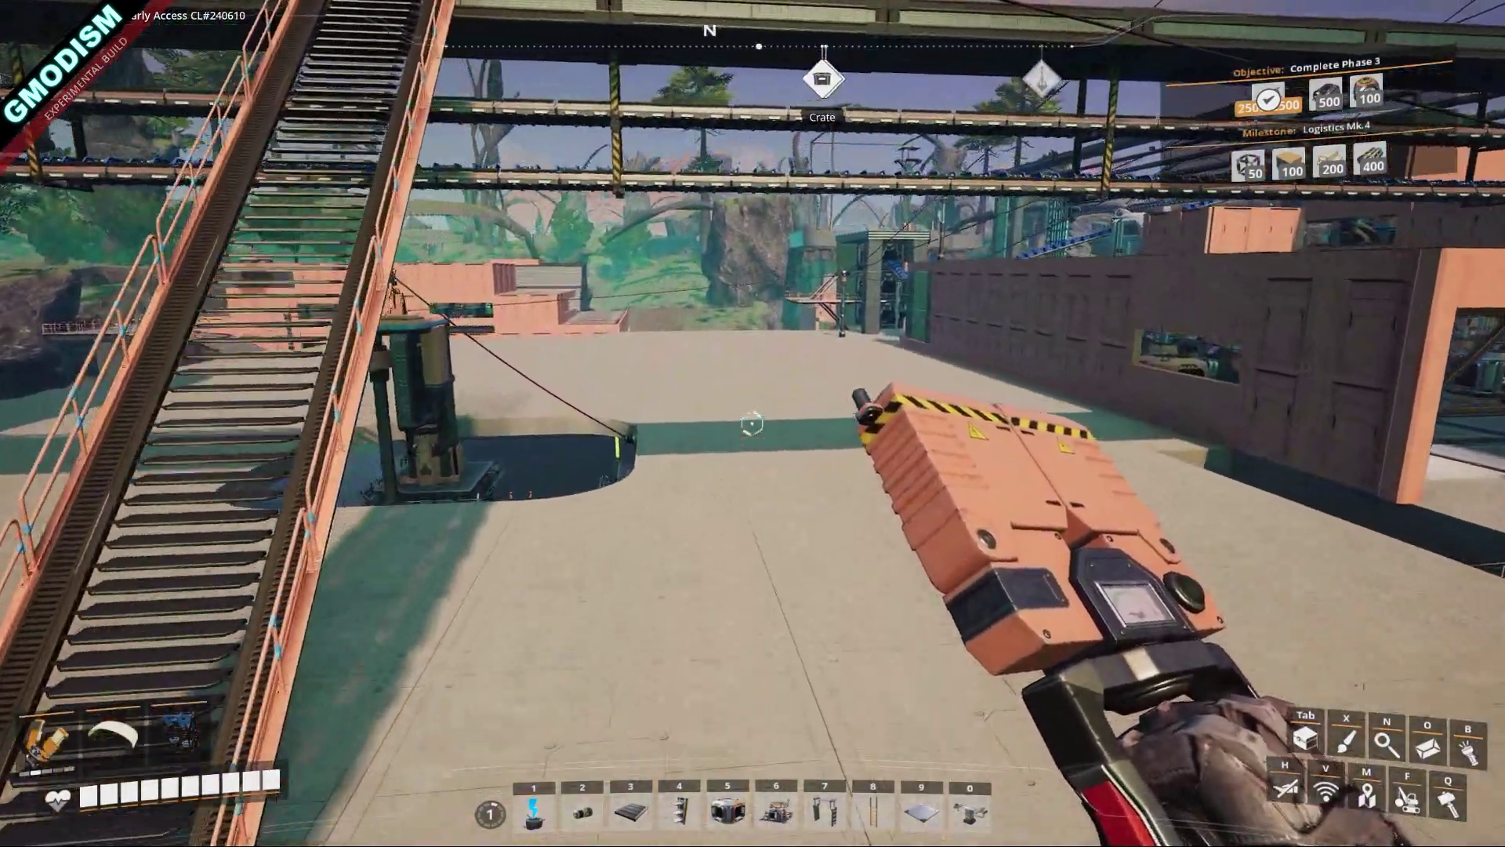
key(w)
key(c)
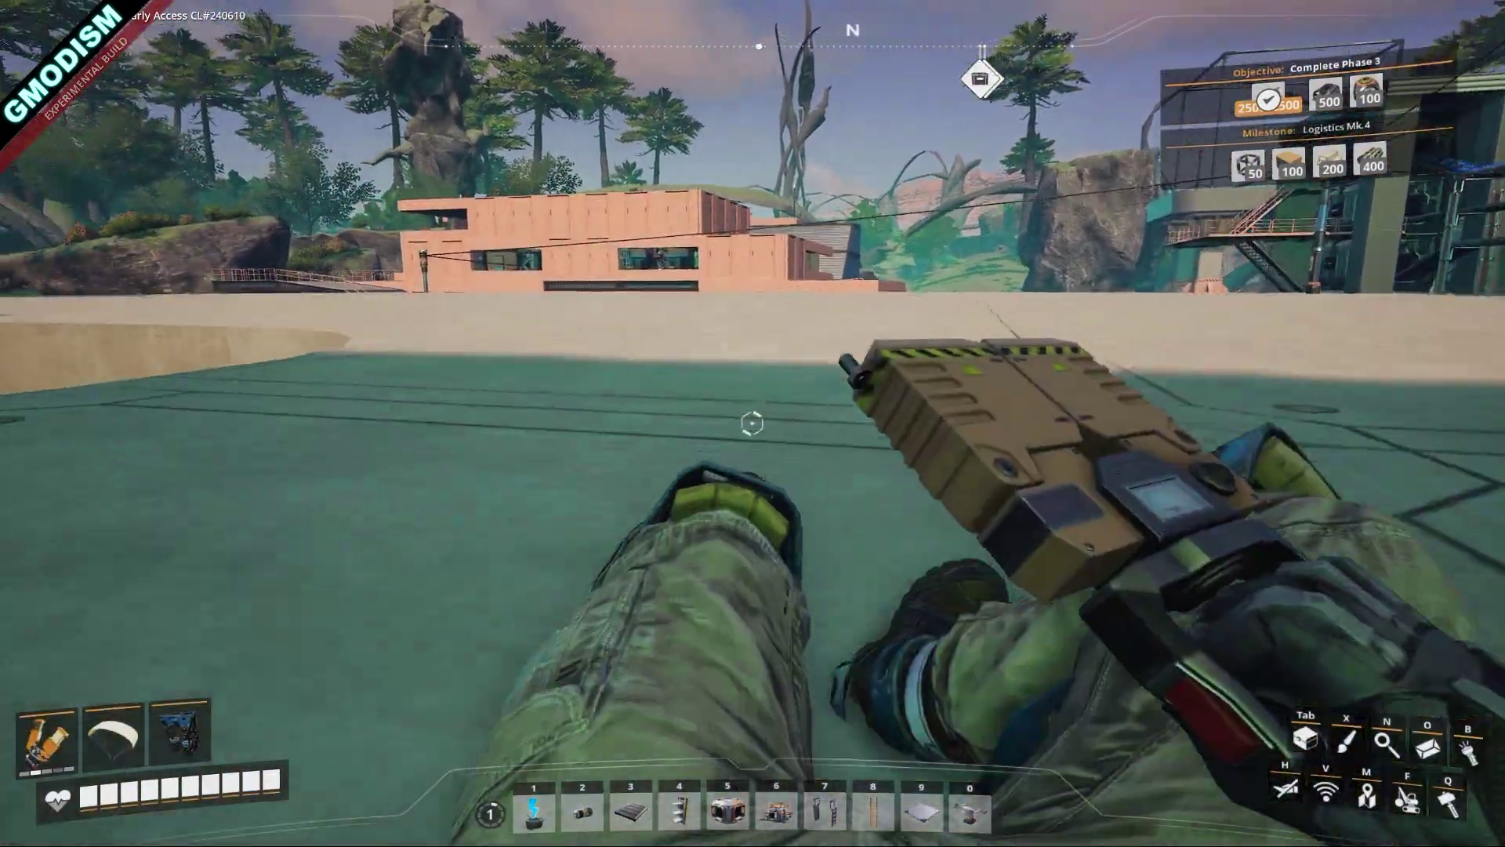
key(w)
key(space)
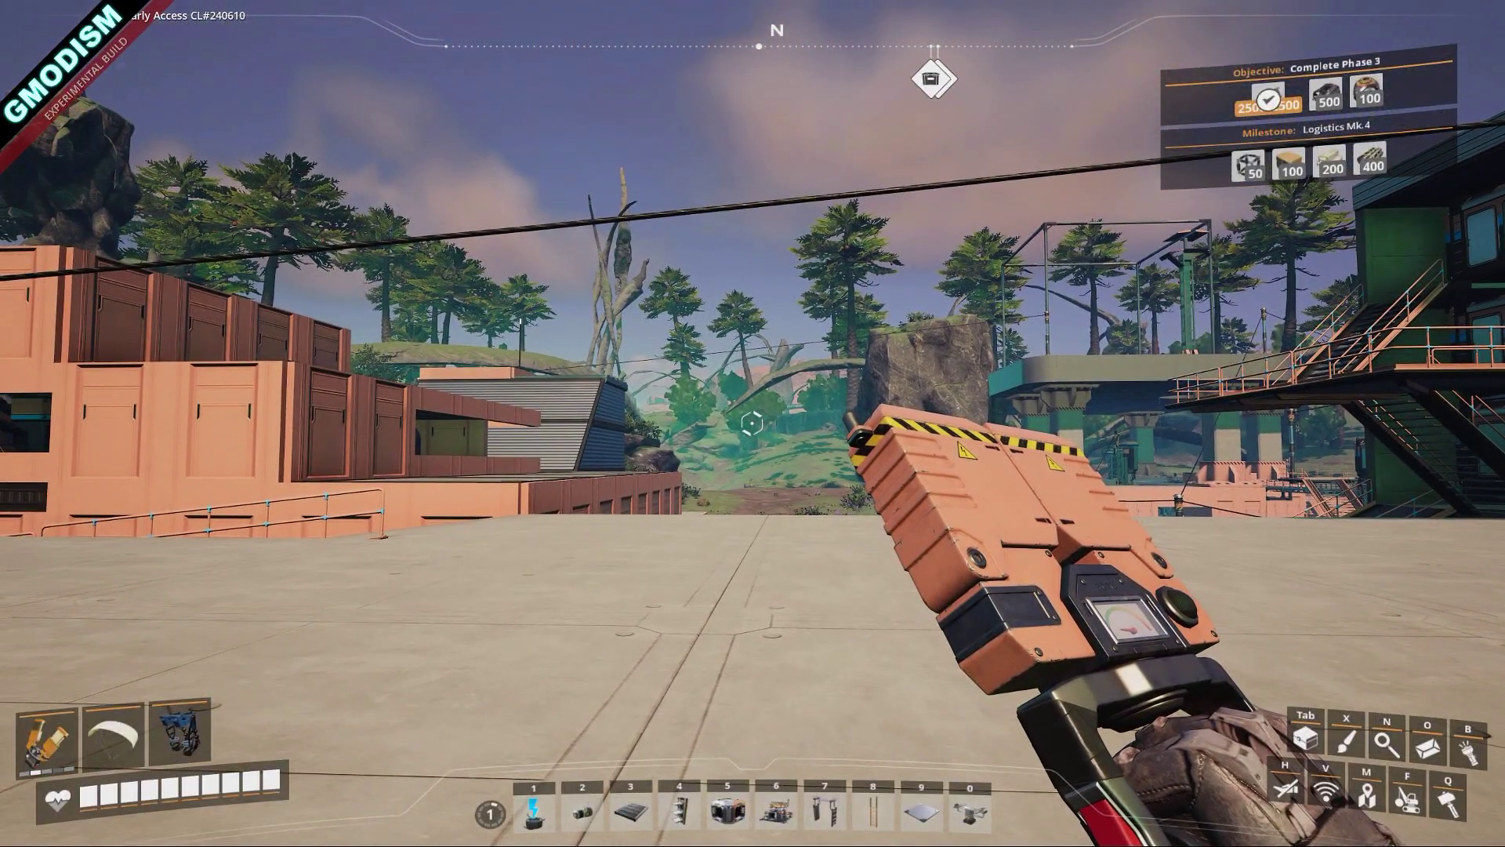
key(w)
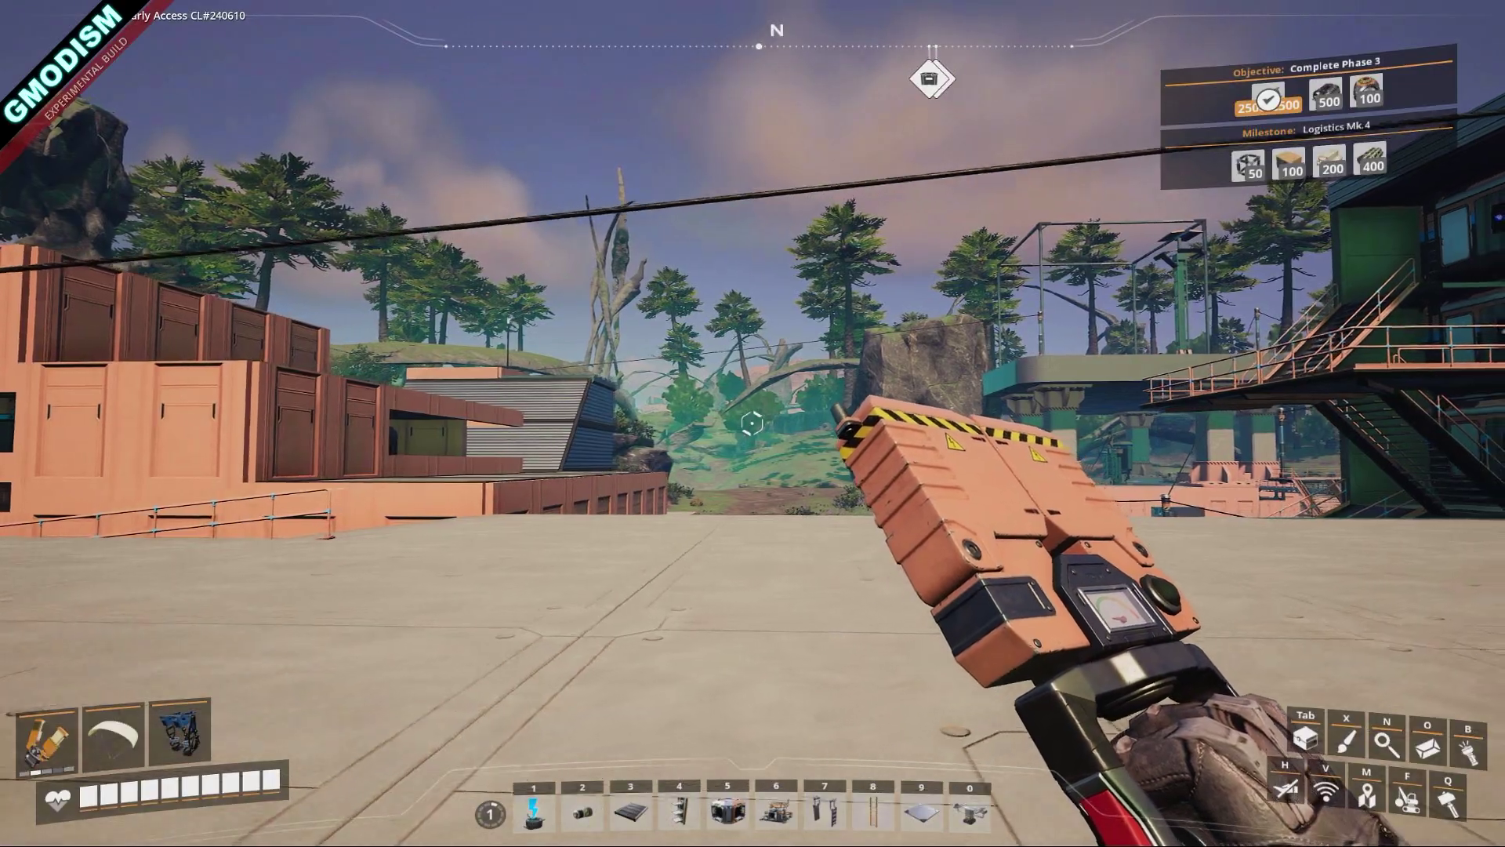
key(w)
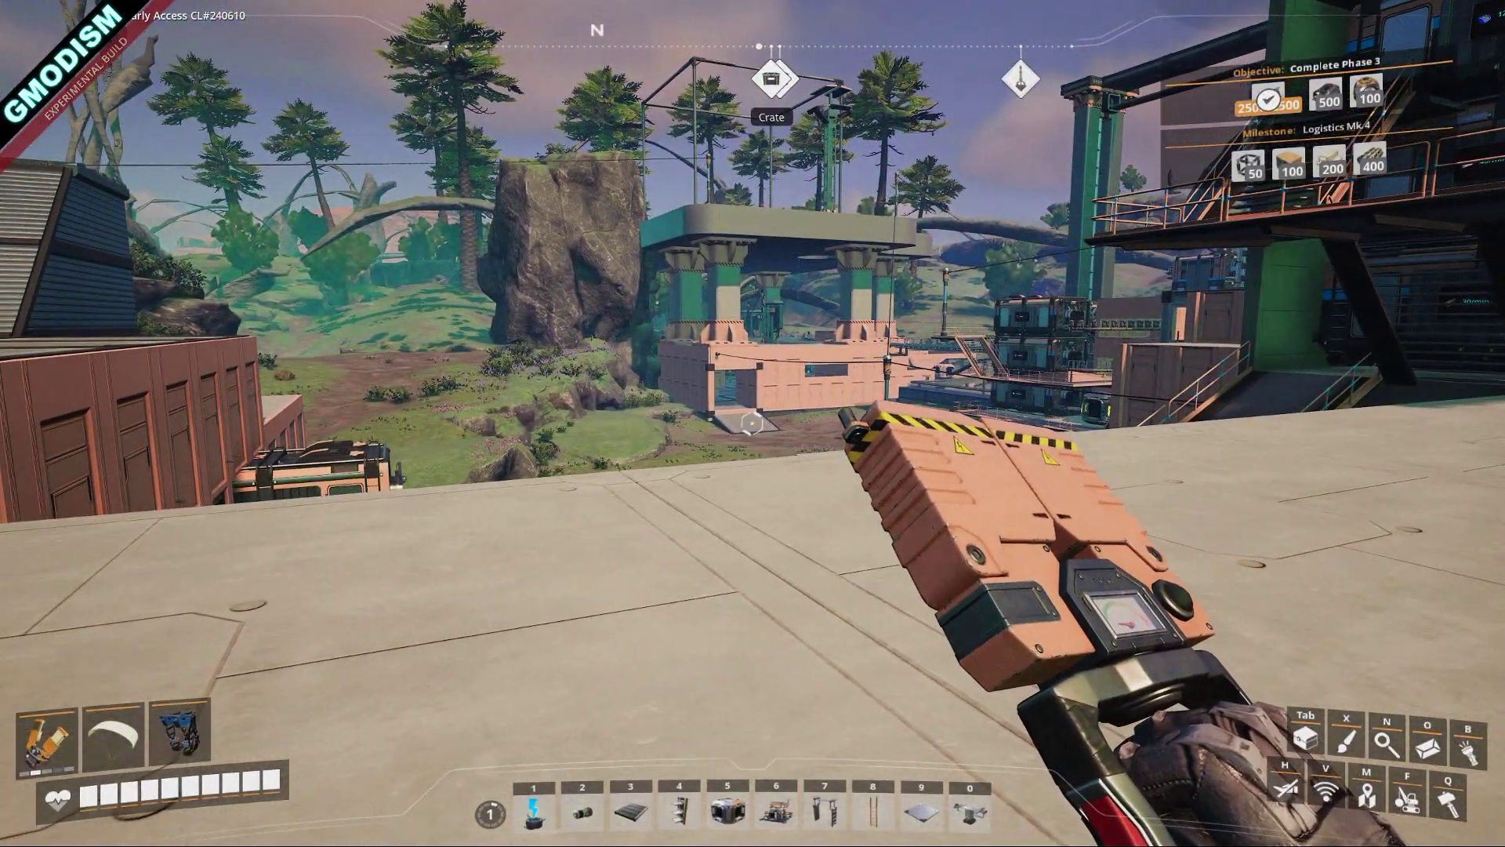
Review the Foliage Load Distance entry in the in-game video options, and return to the game
key(Escape)
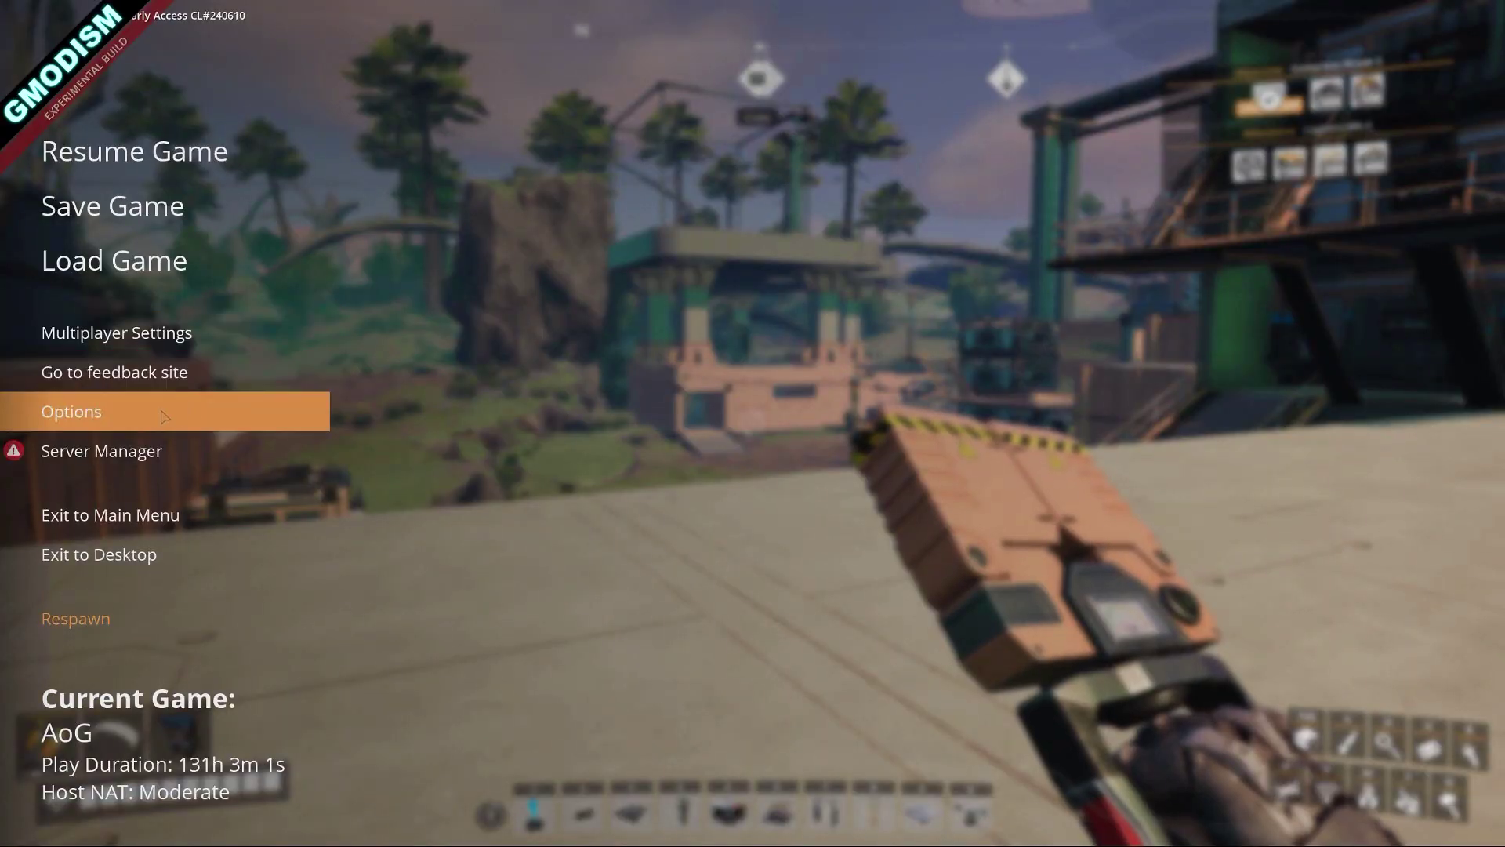
click(282, 412)
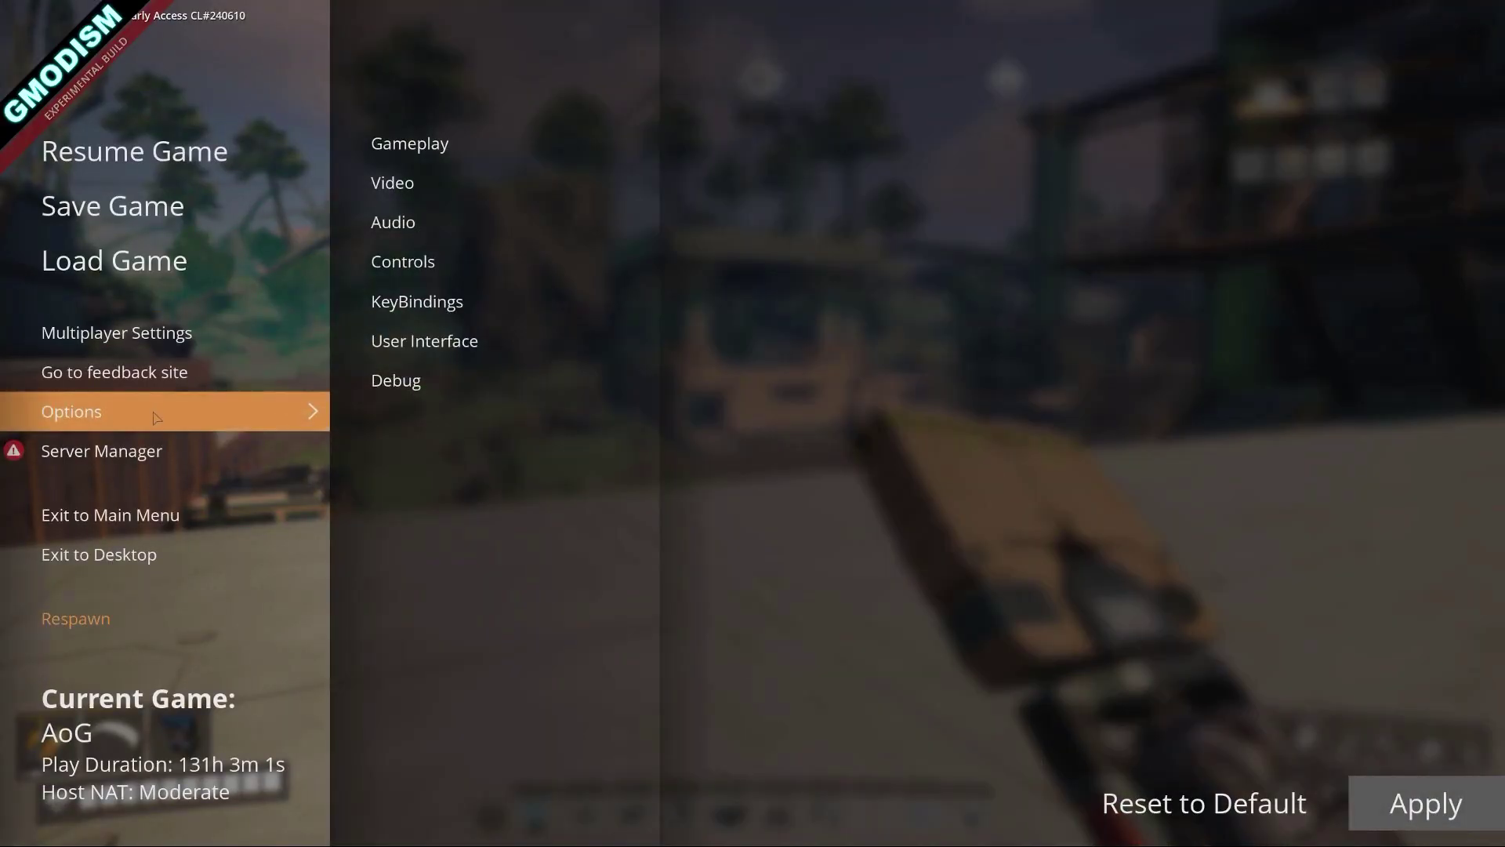
click(433, 186)
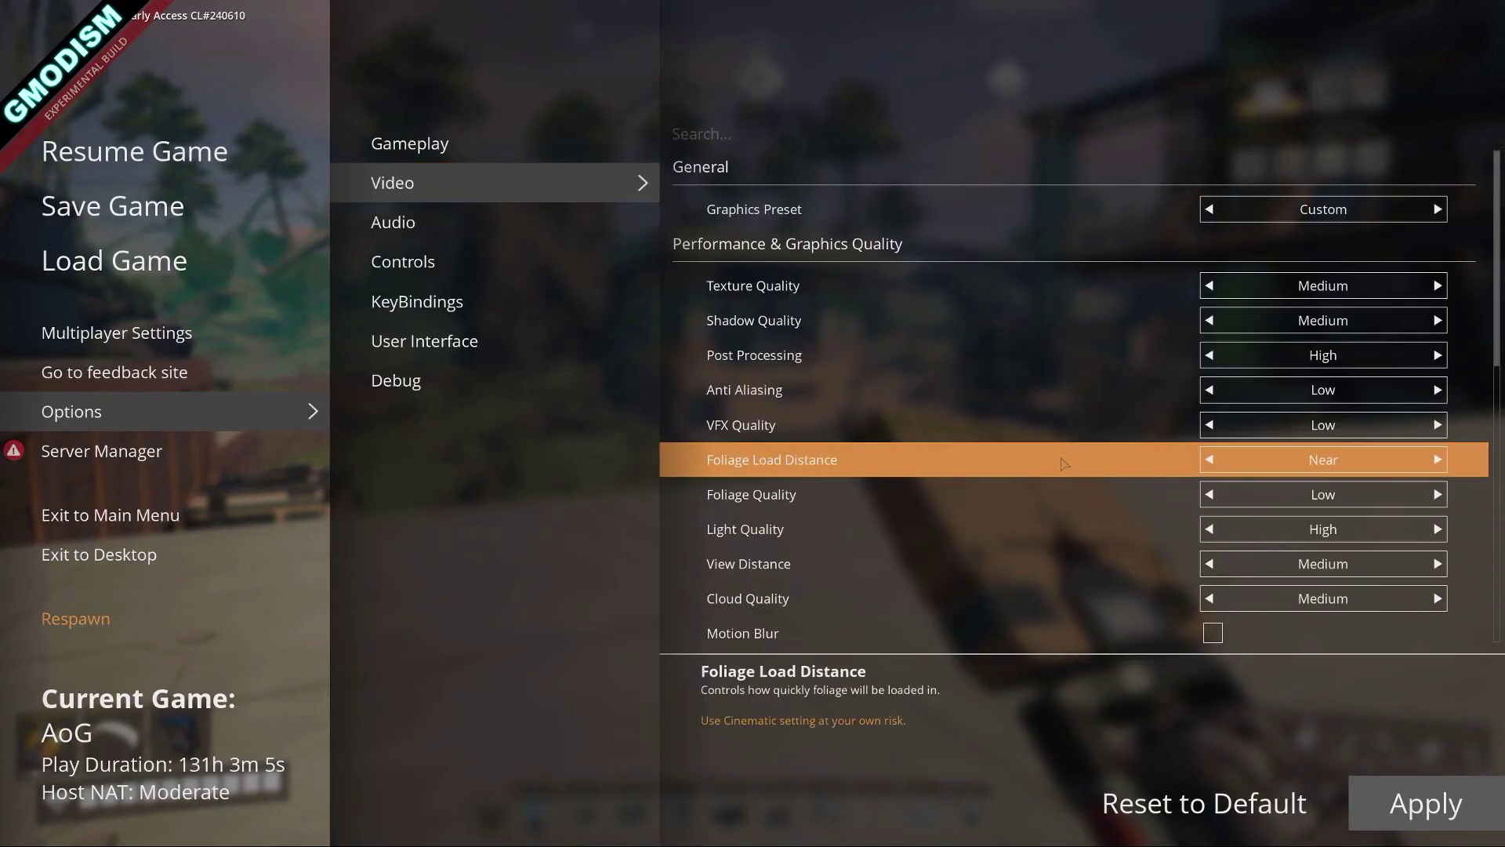
scroll(958, 542, down, 1)
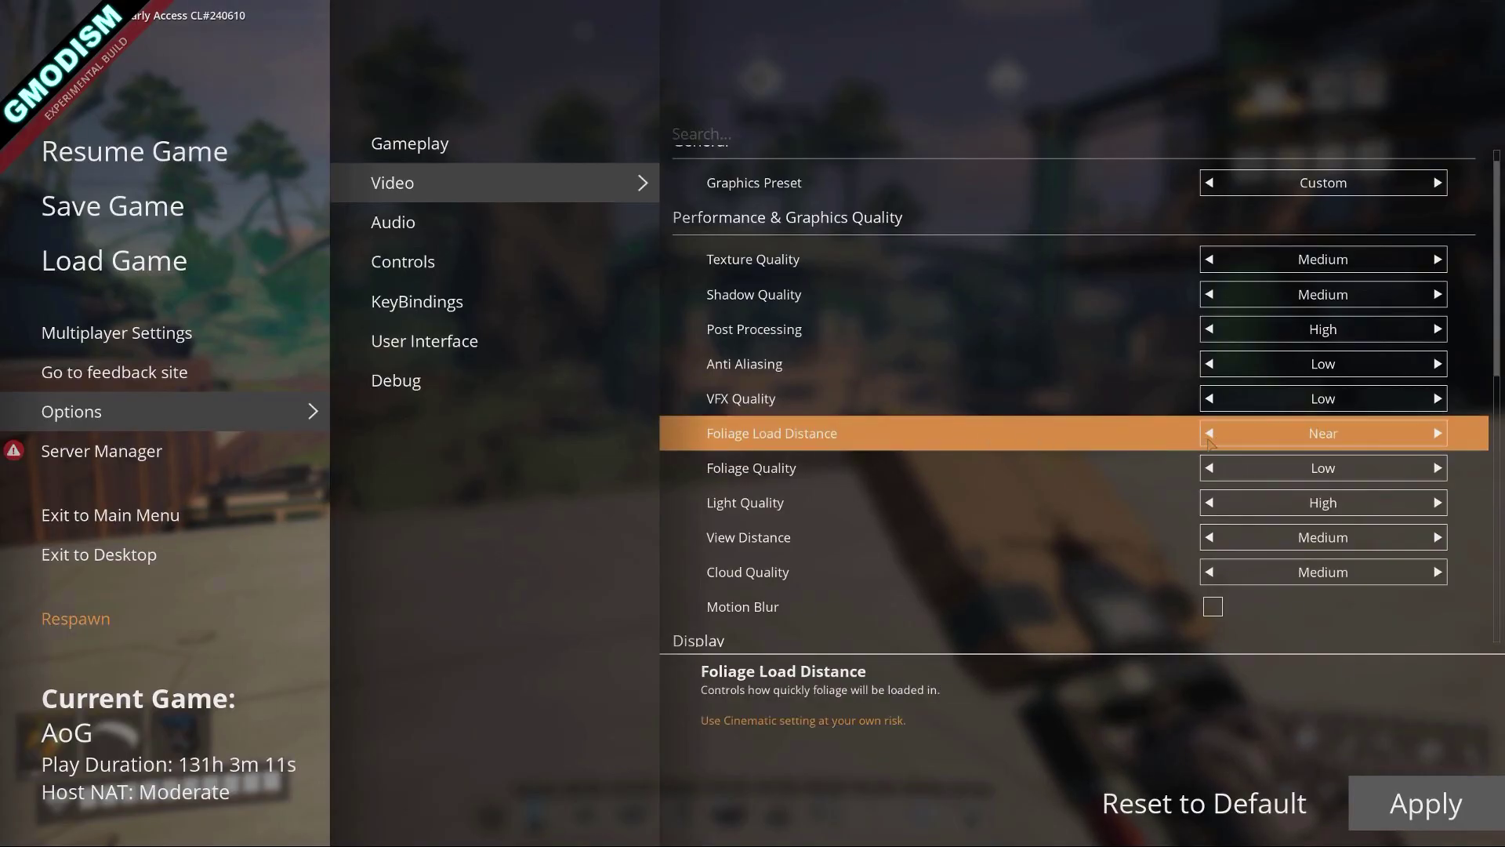
key(Escape)
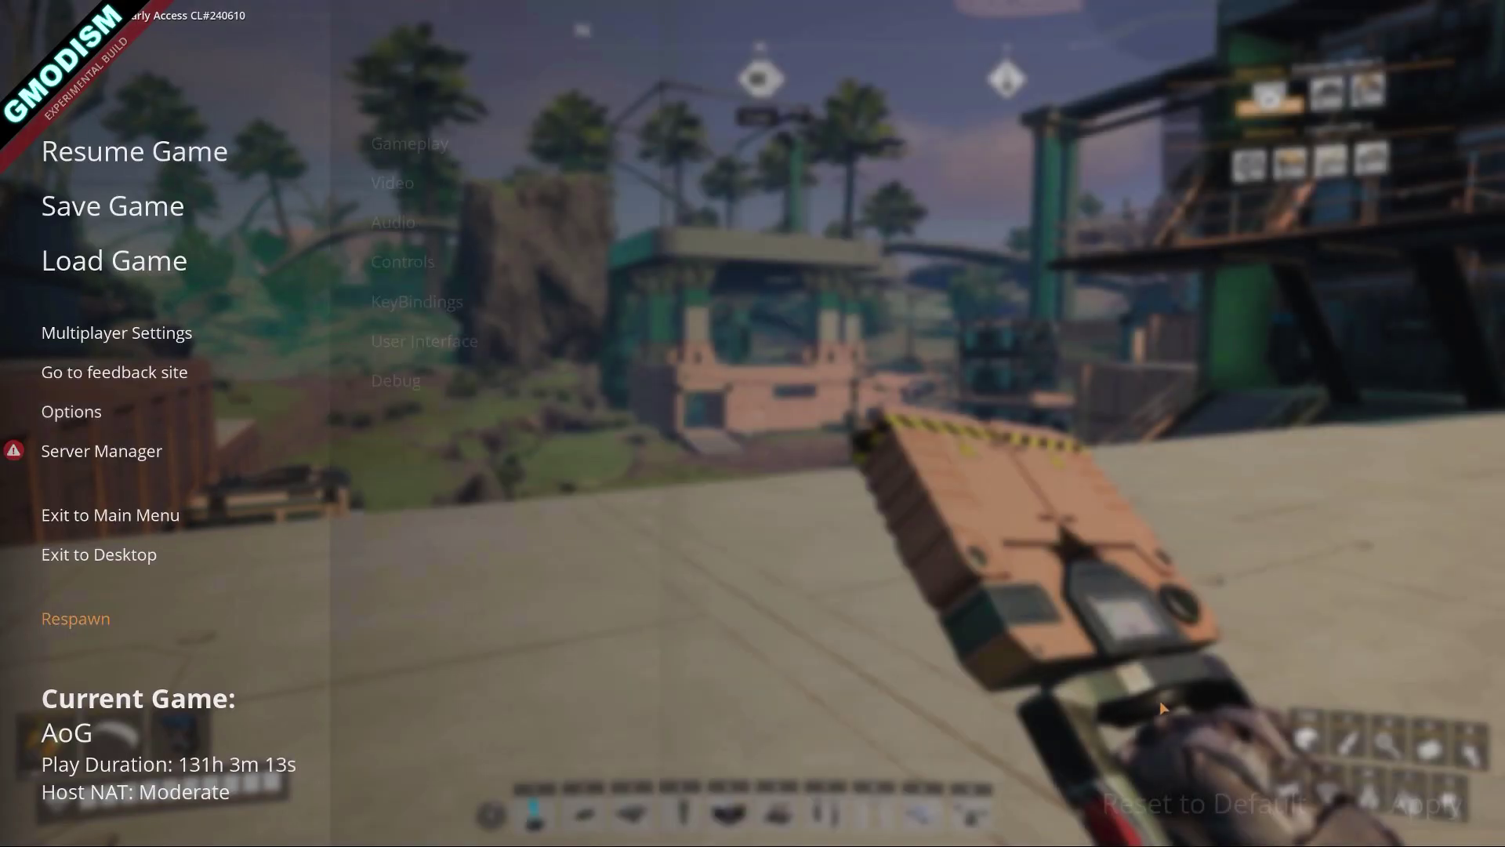
Walk past the platform edge and back south through the factory to examine scenery rendering and frame smoothness
key(w)
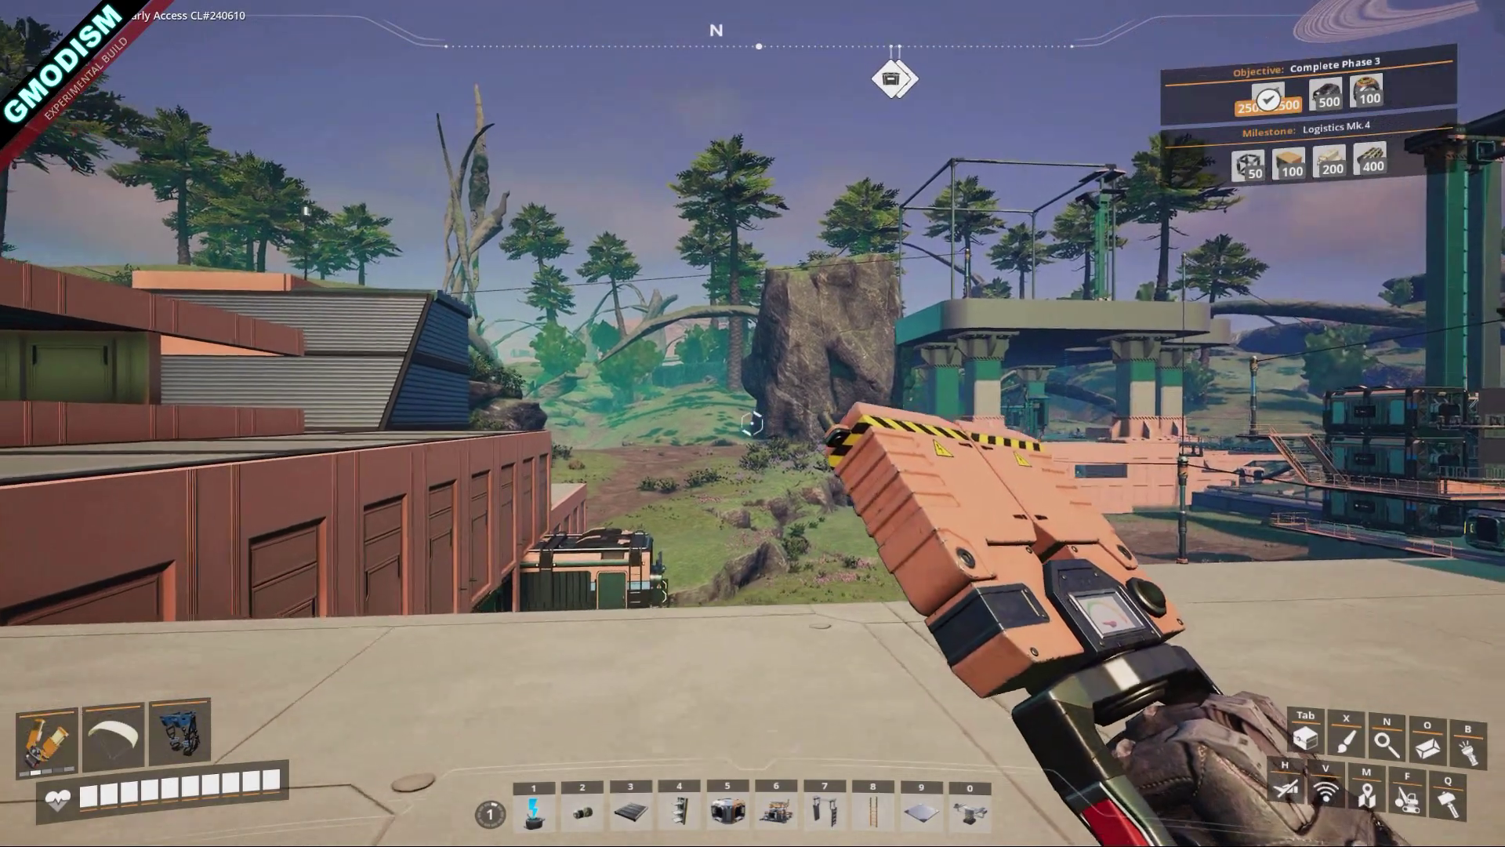
key(w)
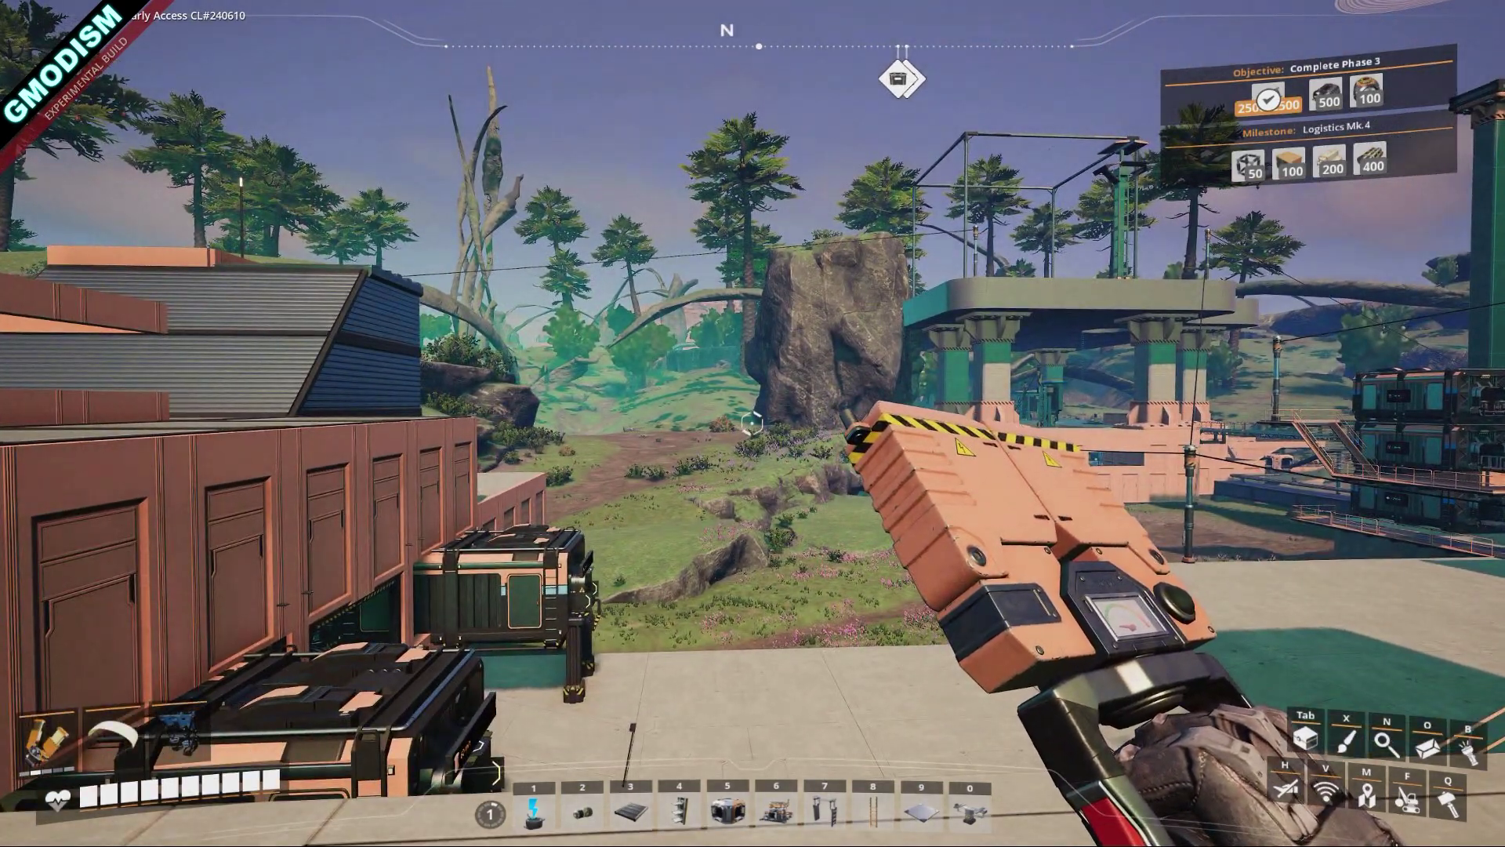
key(a)
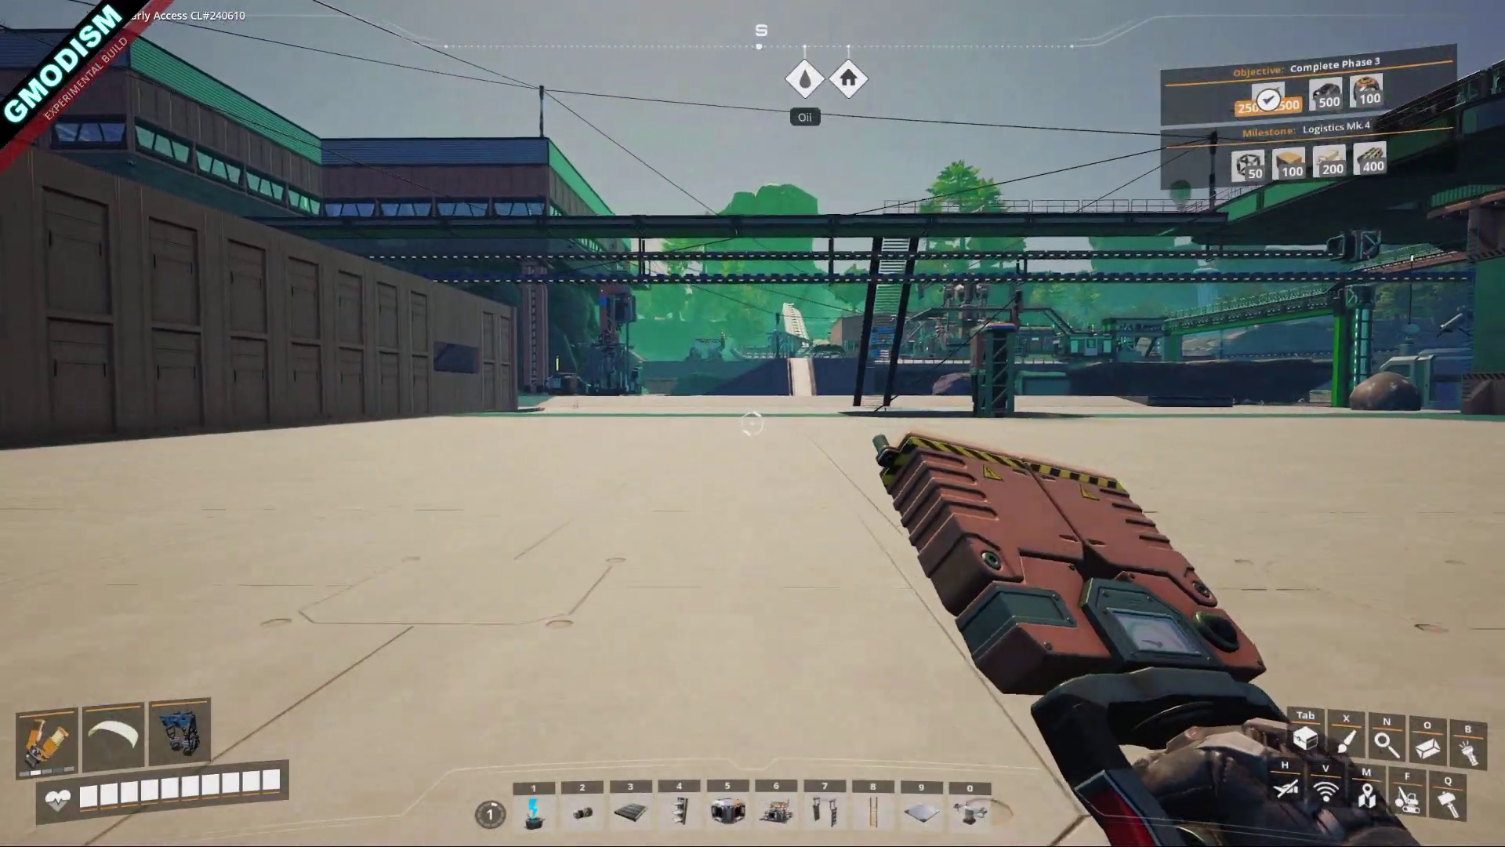
key(w)
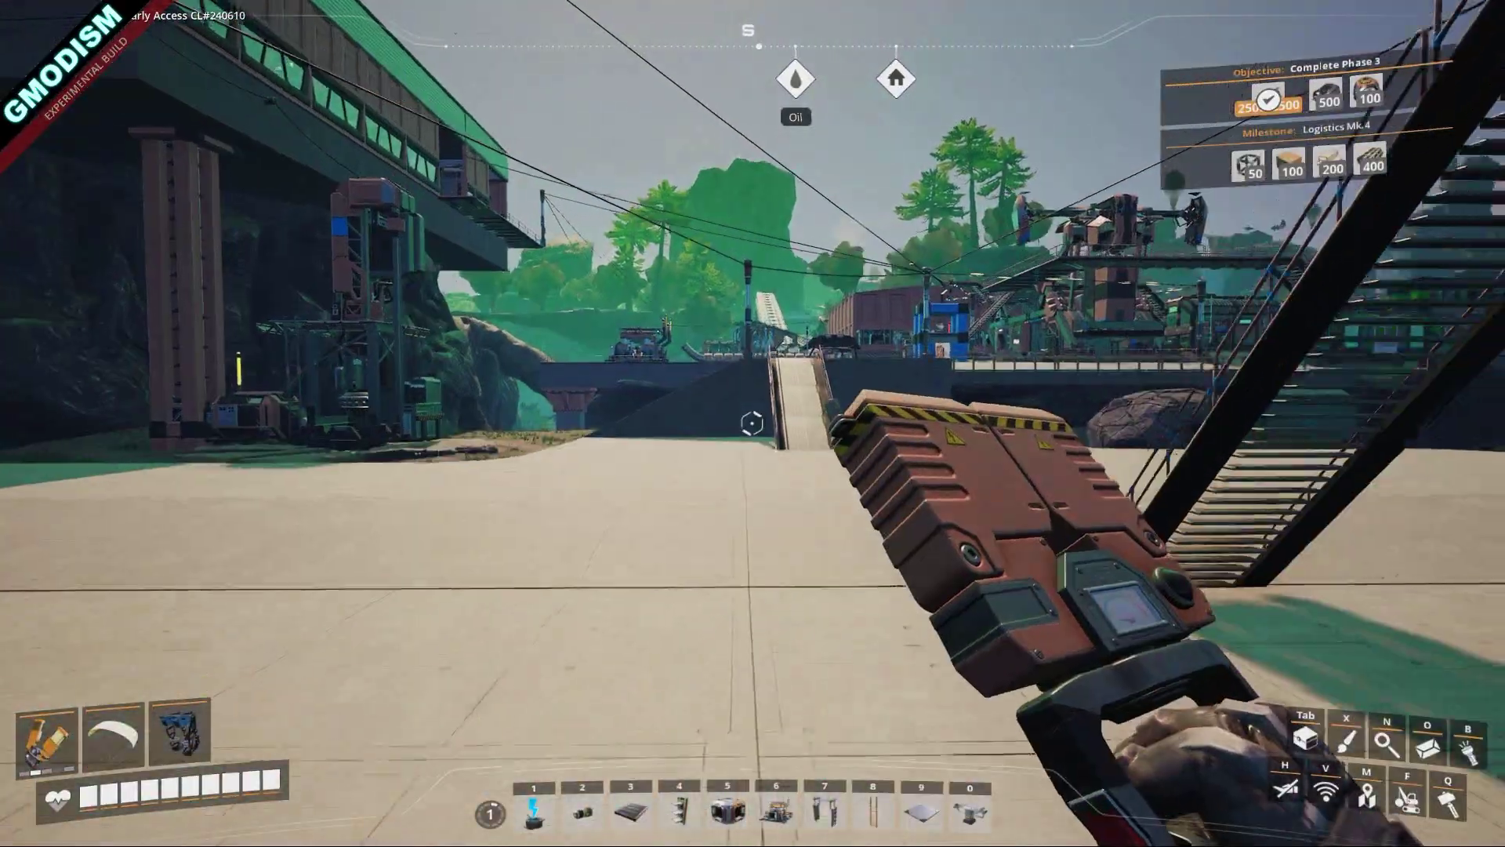
key(w)
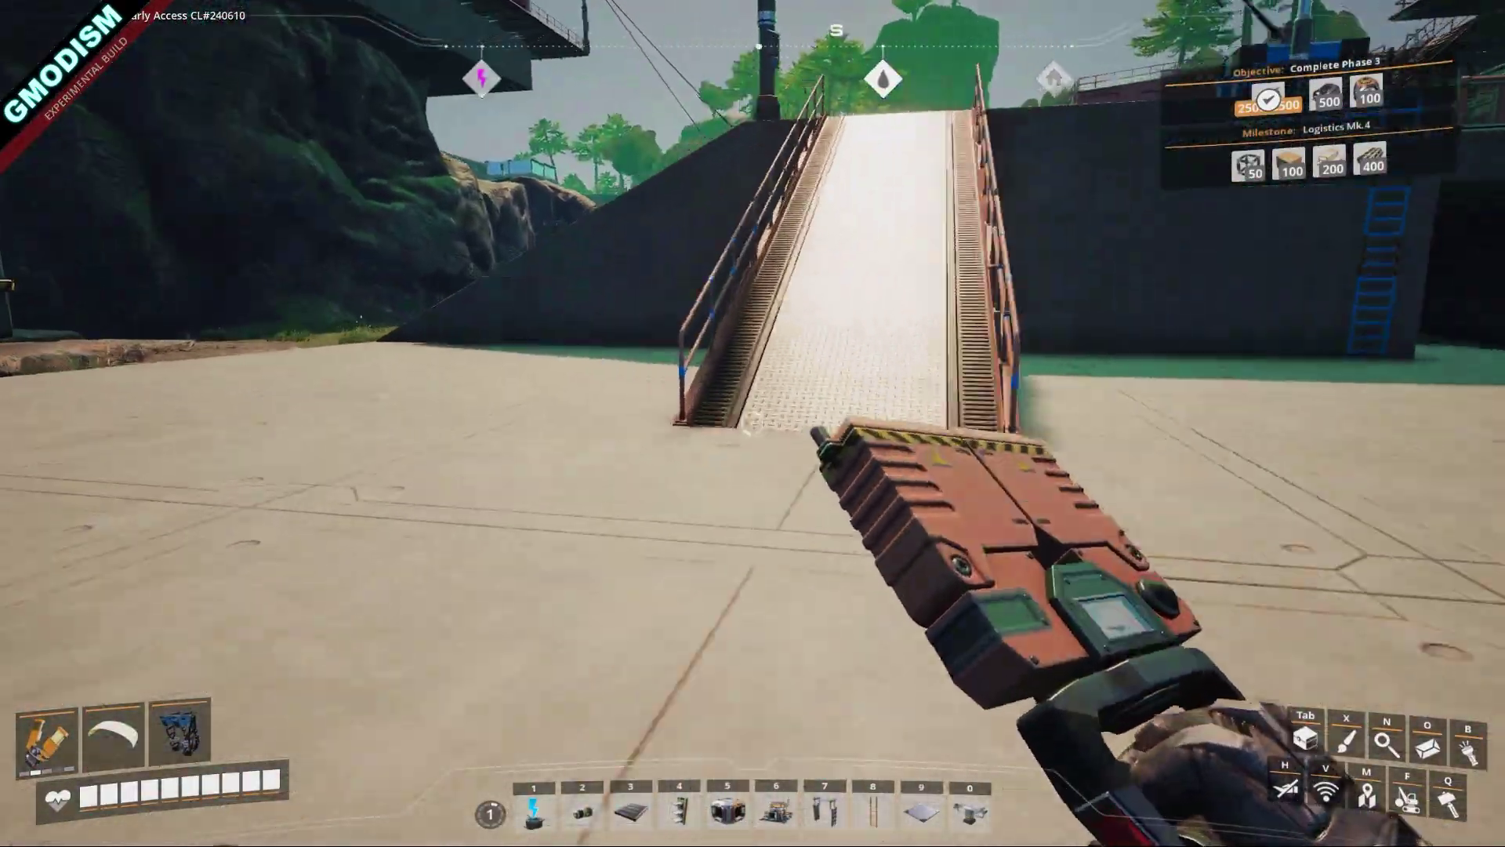
key(w)
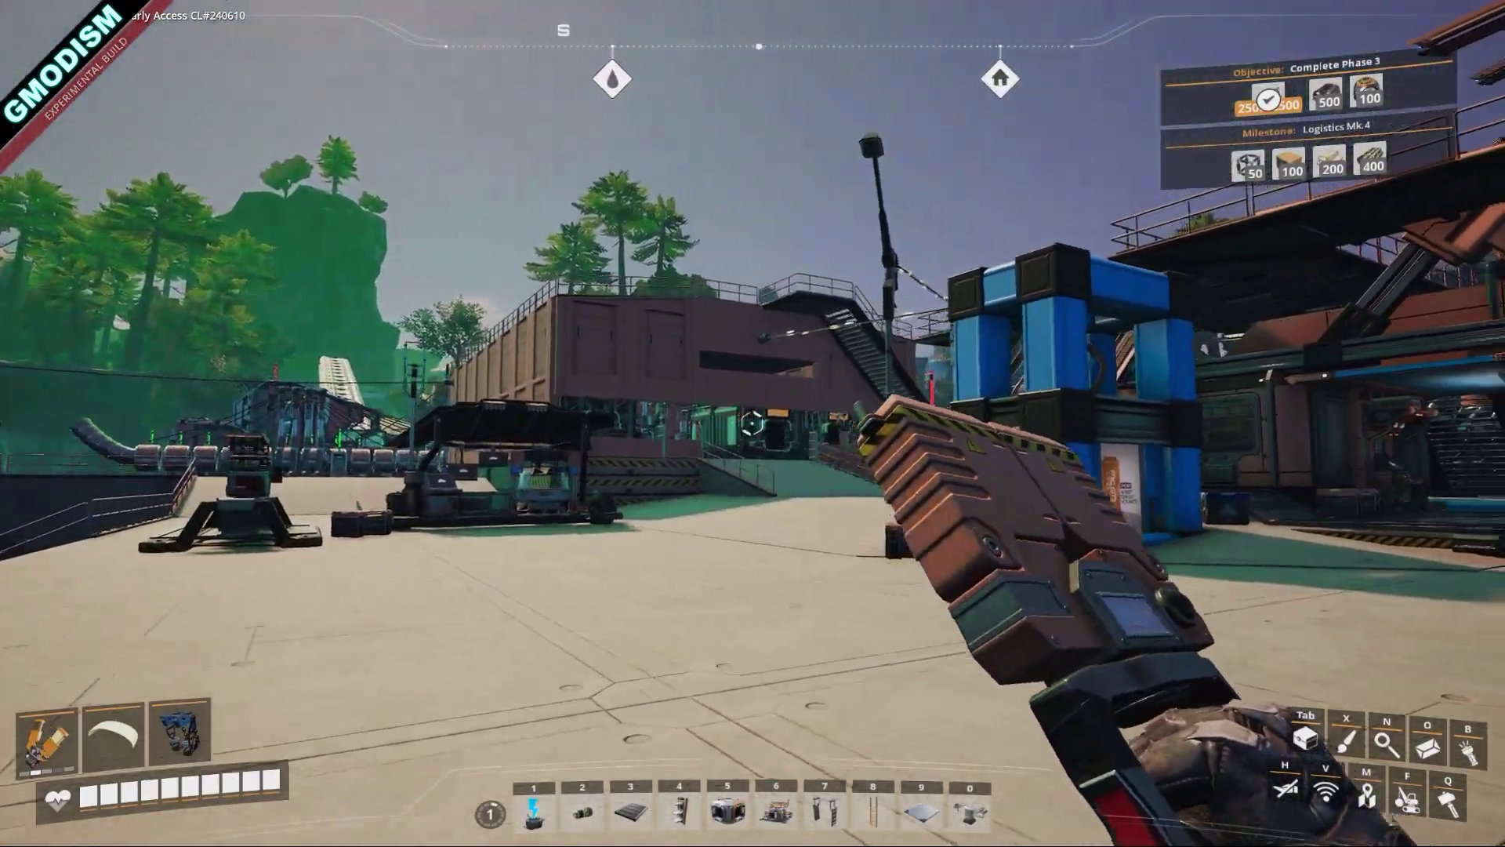
key(w)
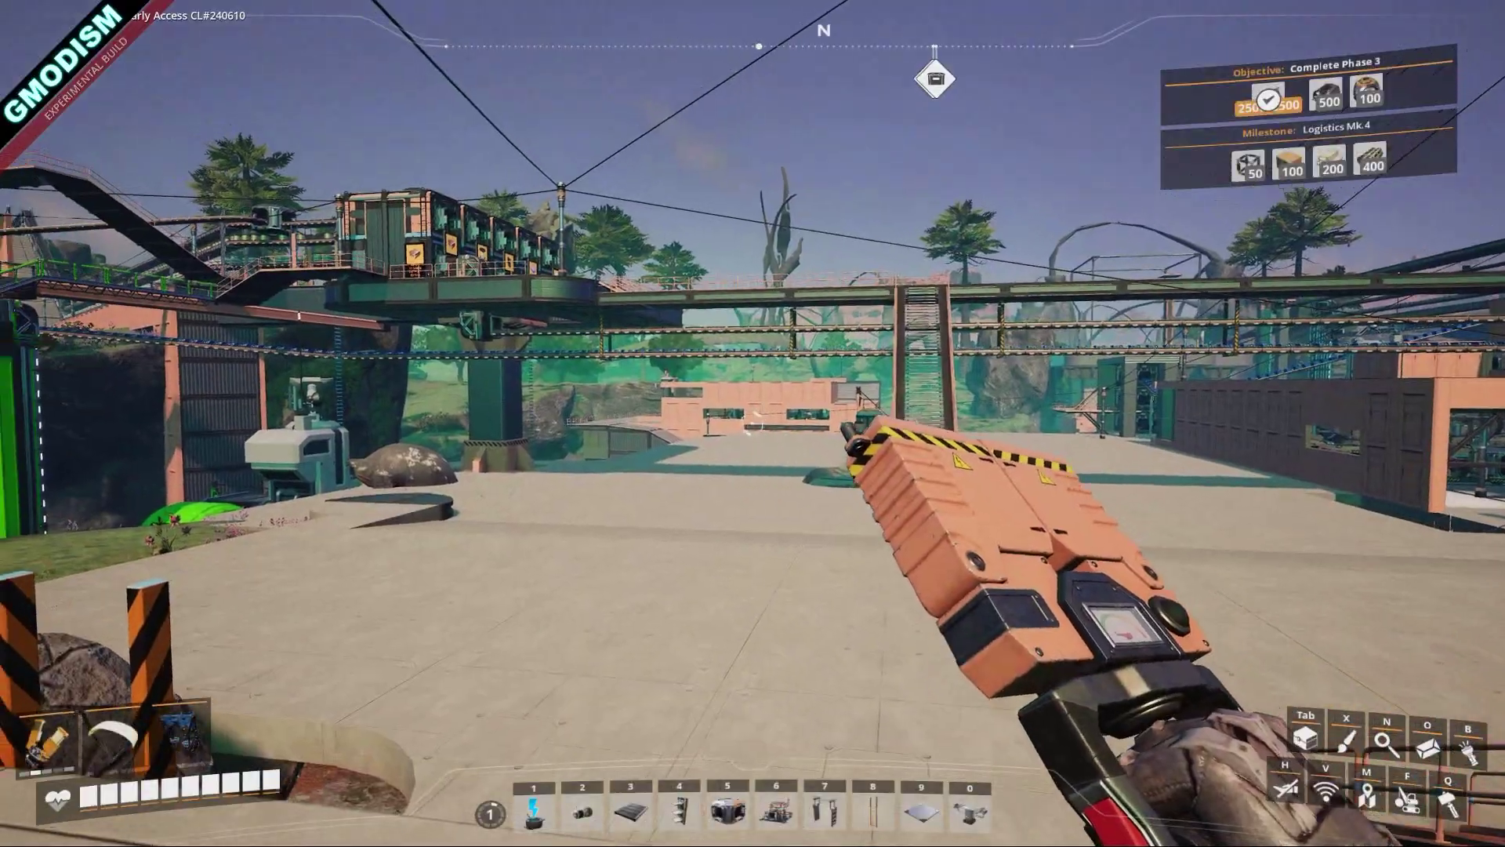
key(s)
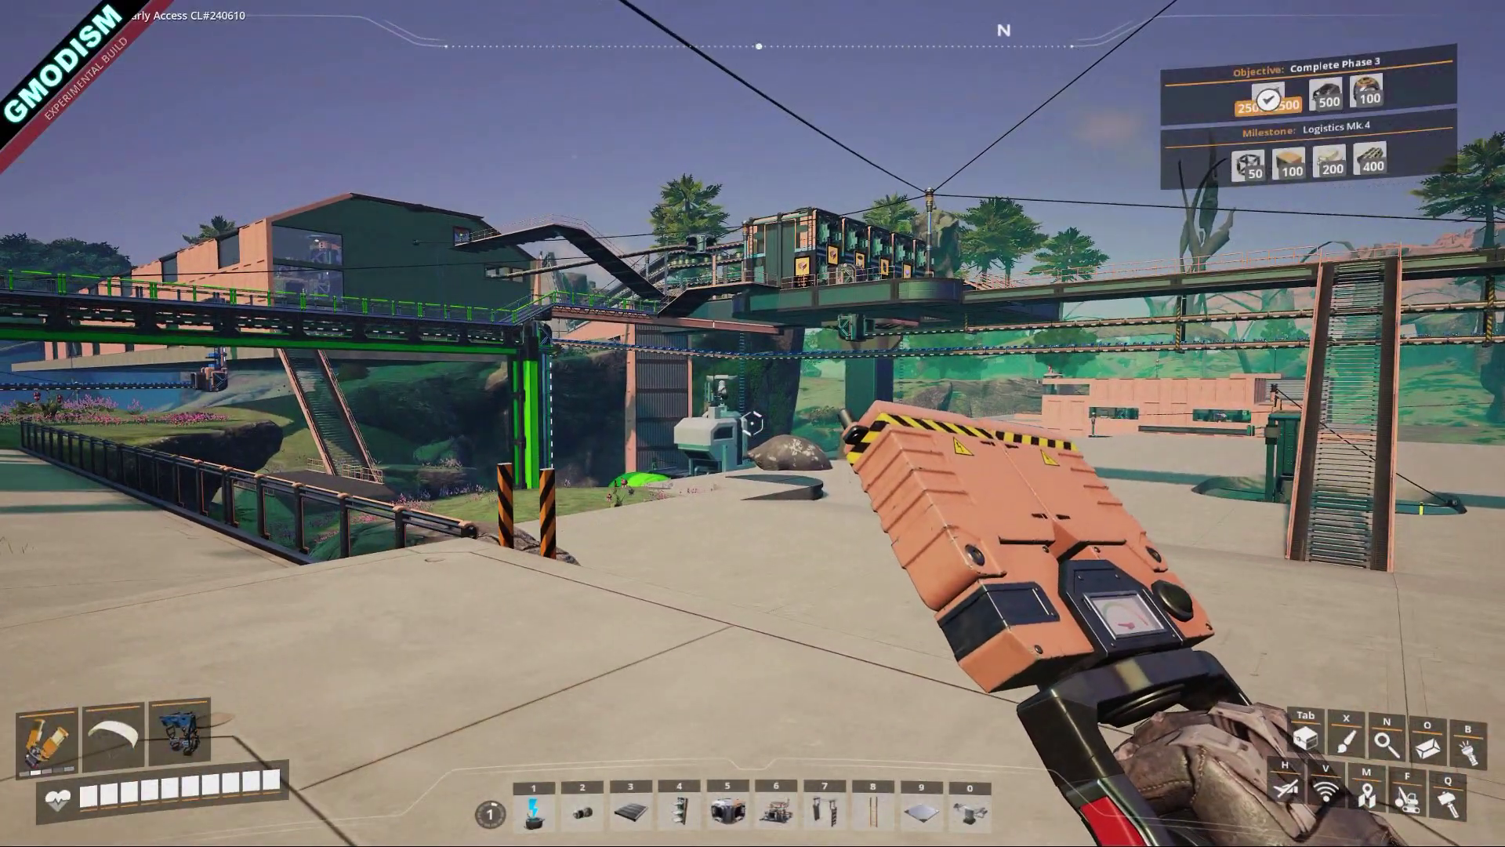
Reopen the video options and review the graphics quality entries, Motion Blur and the display settings
key(Escape)
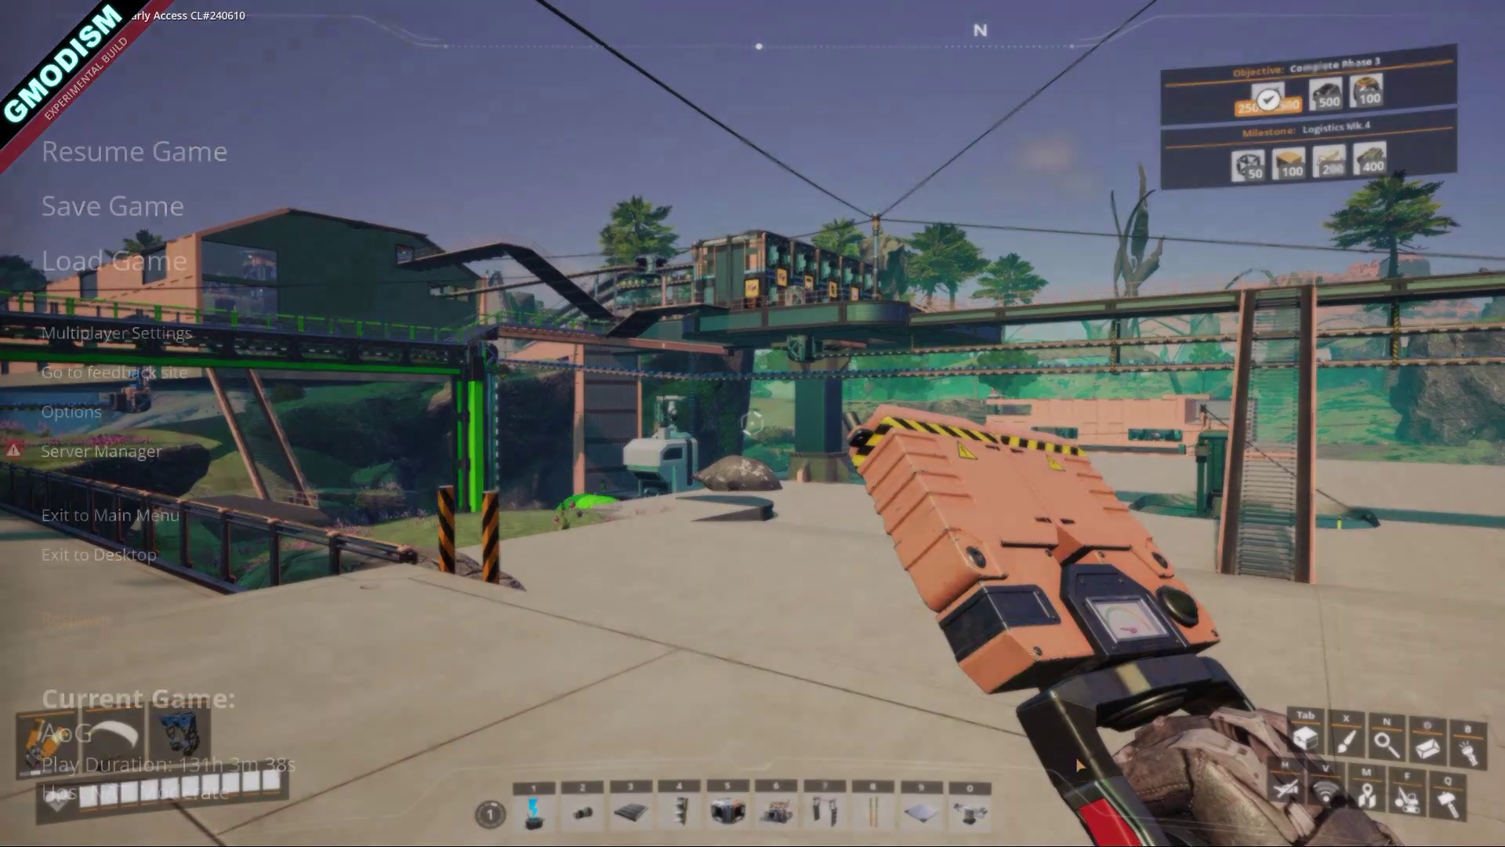
click(118, 412)
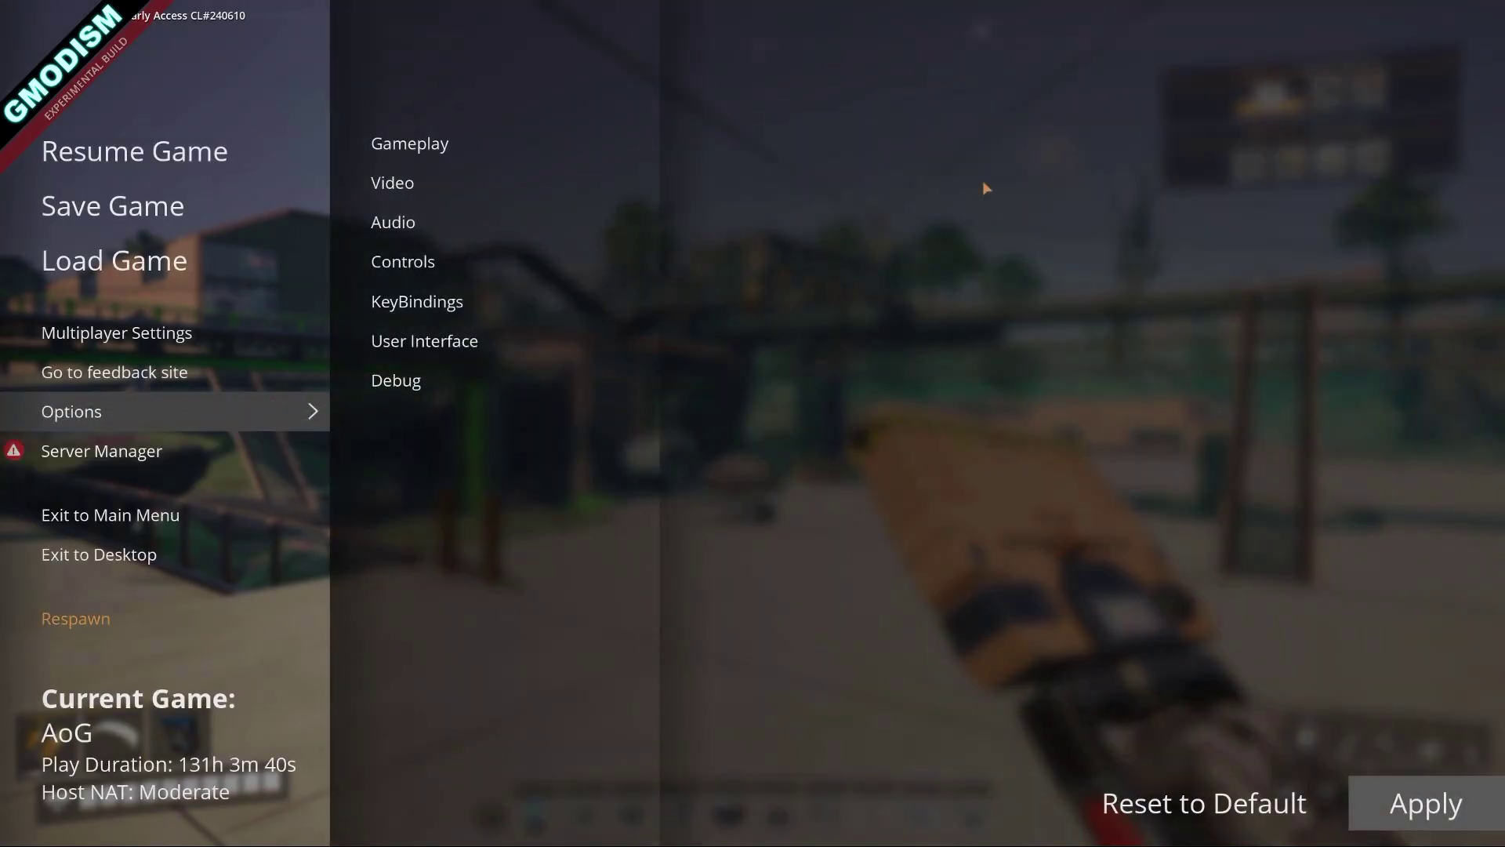
click(517, 194)
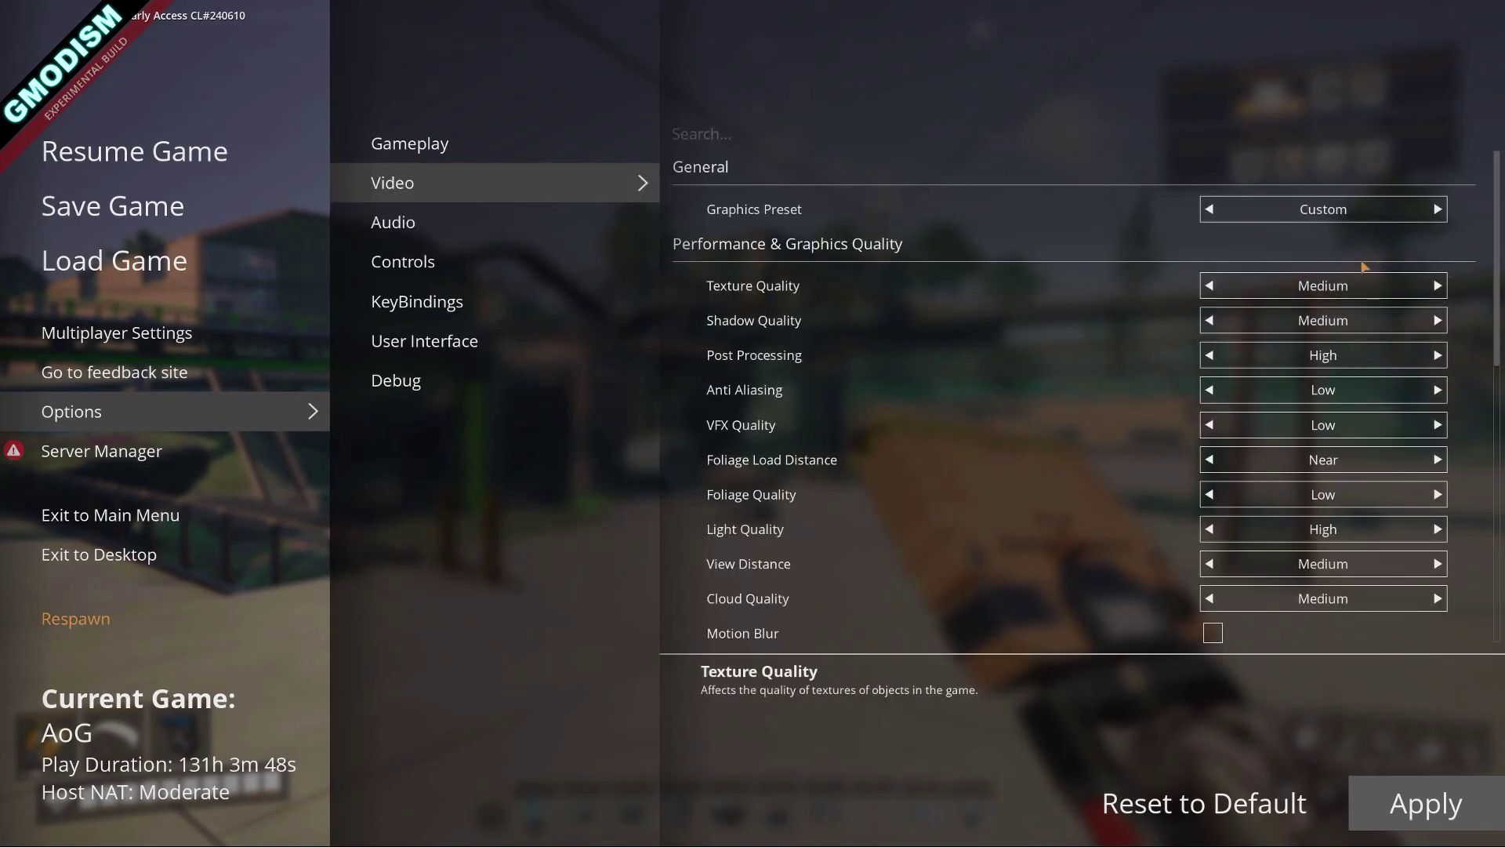
scroll(1497, 218, down, 1)
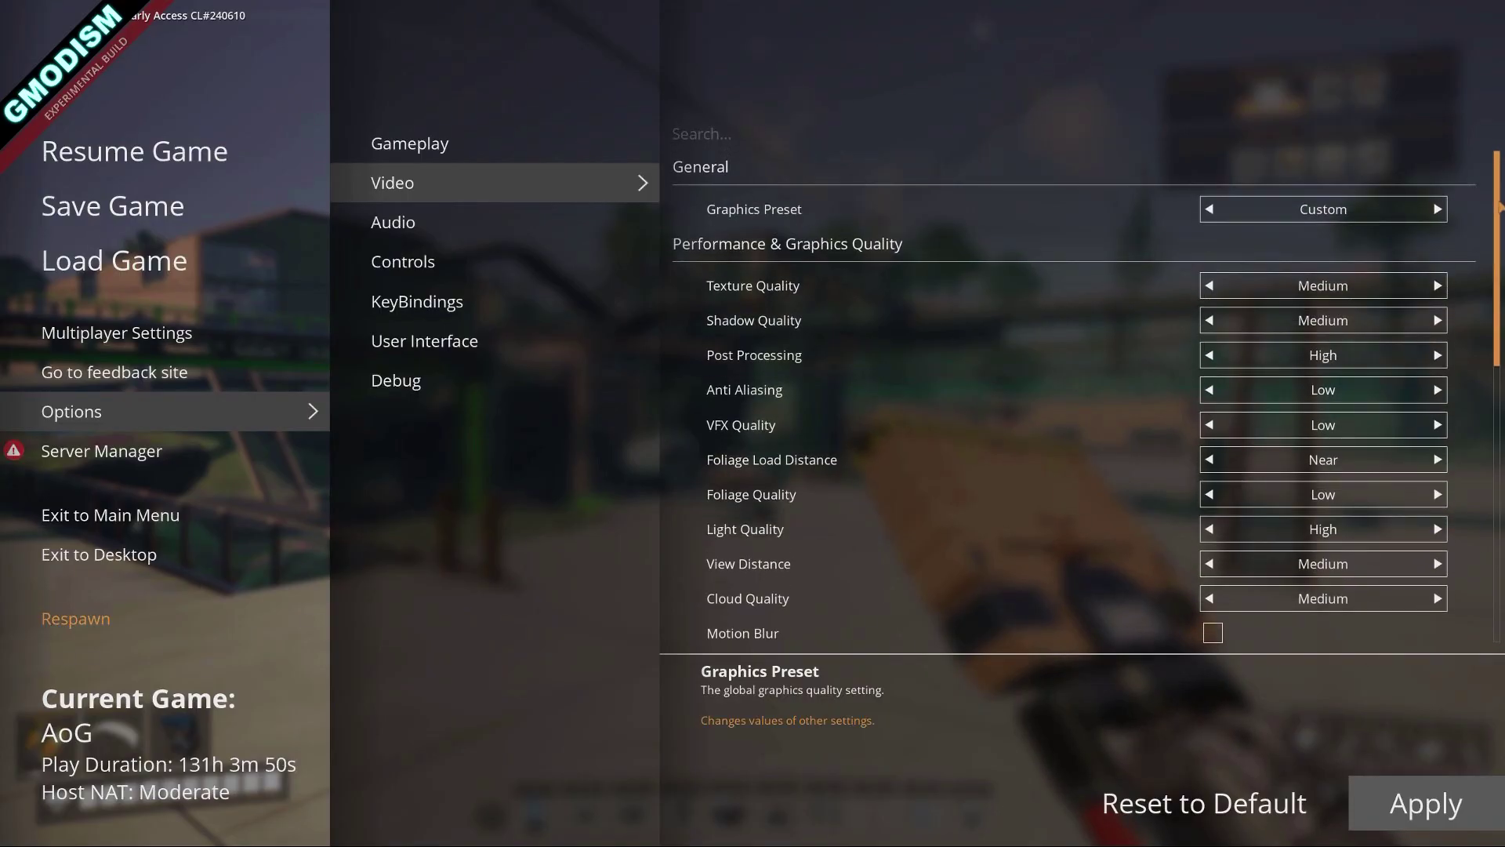
scroll(1497, 219, down, 3)
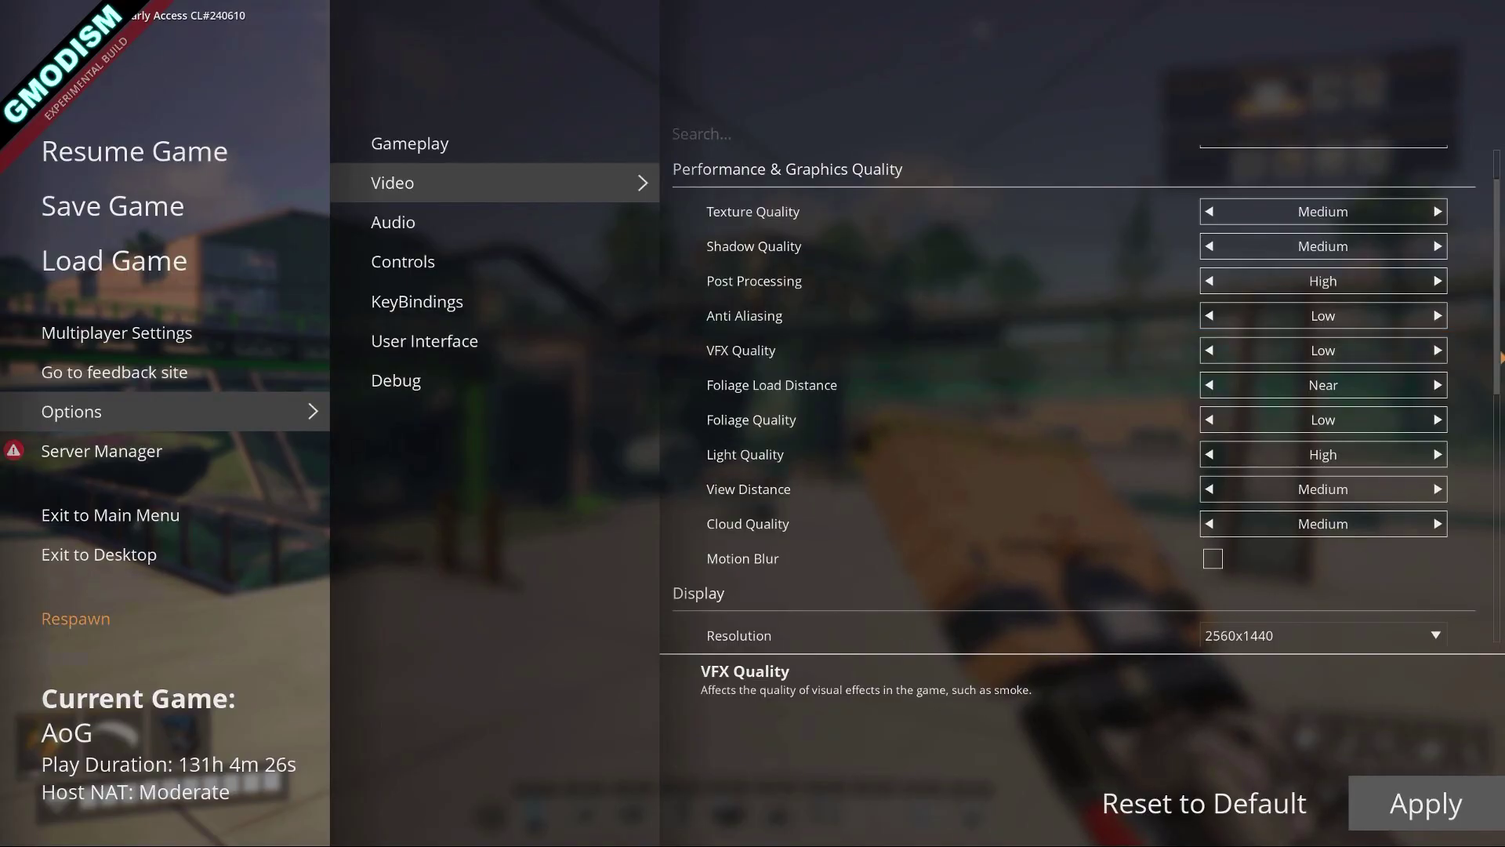
scroll(1493, 360, down, 2)
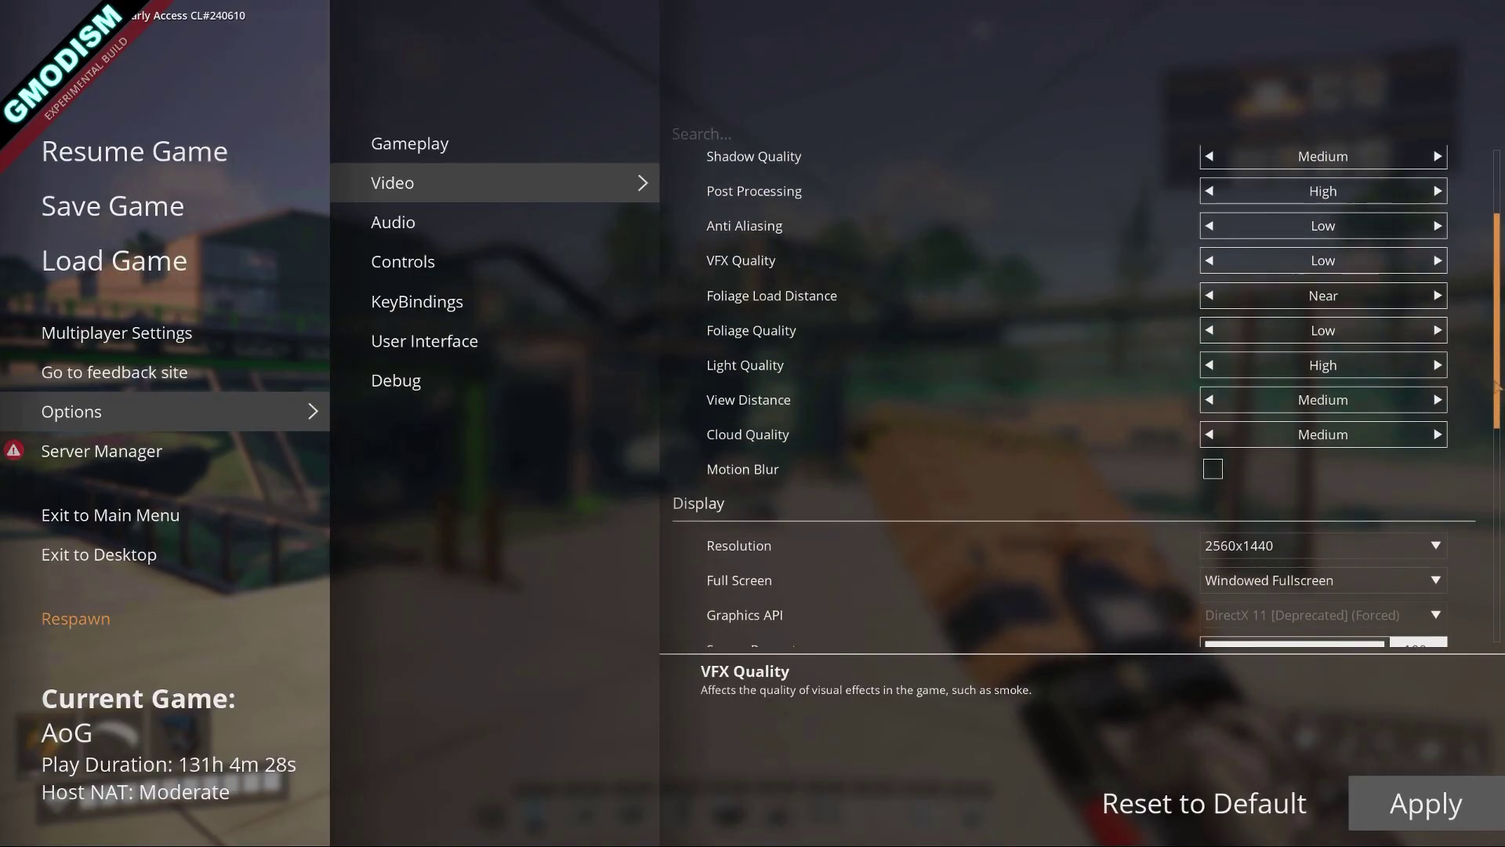
scroll(1496, 387, down, 2)
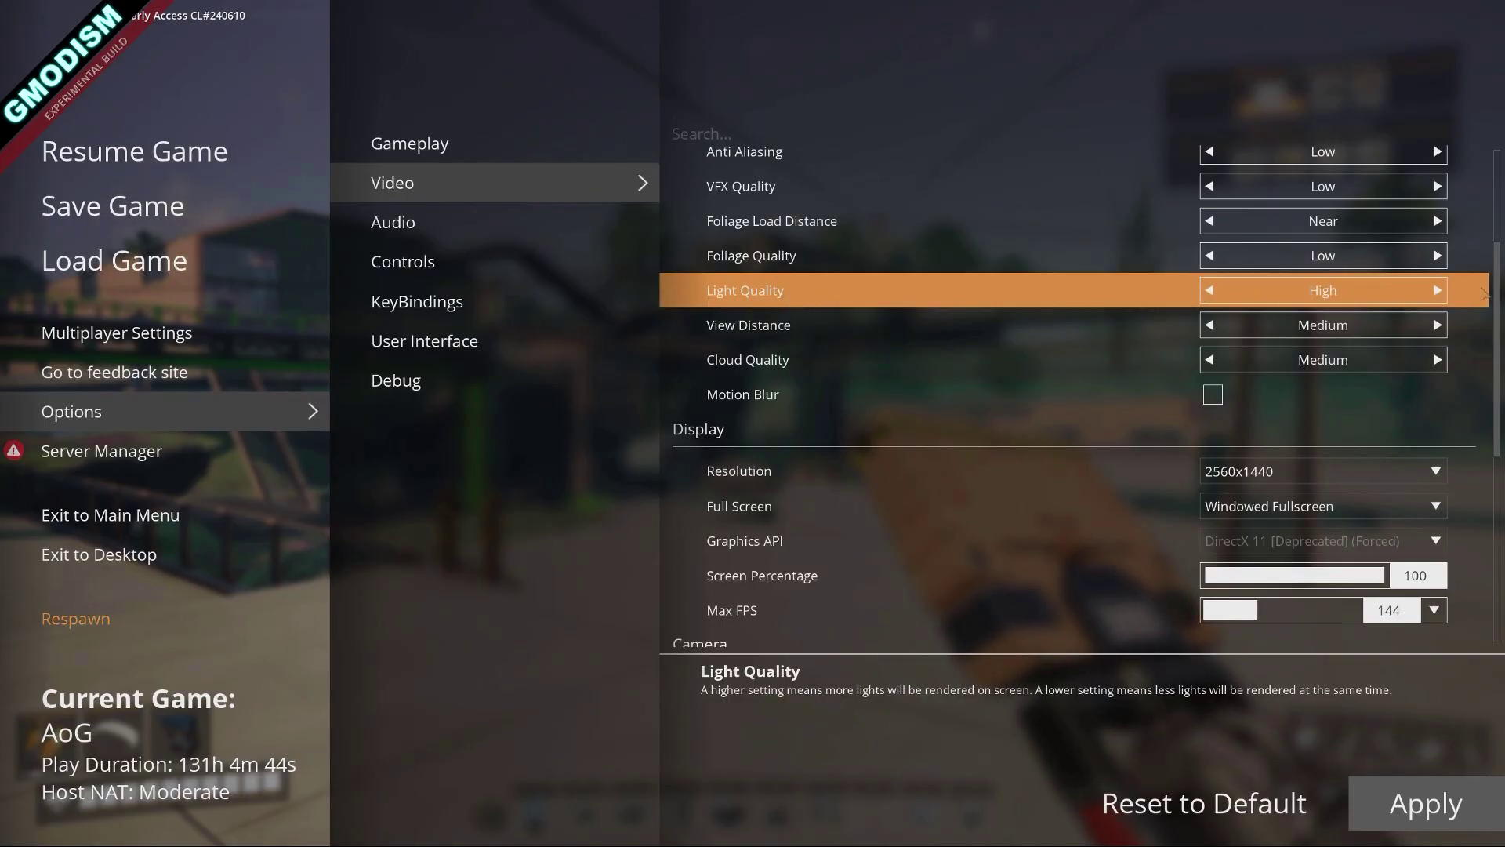
mouse_move(1498, 294)
mouse_down()
mouse_move(1499, 221)
mouse_move(1489, 310)
mouse_up()
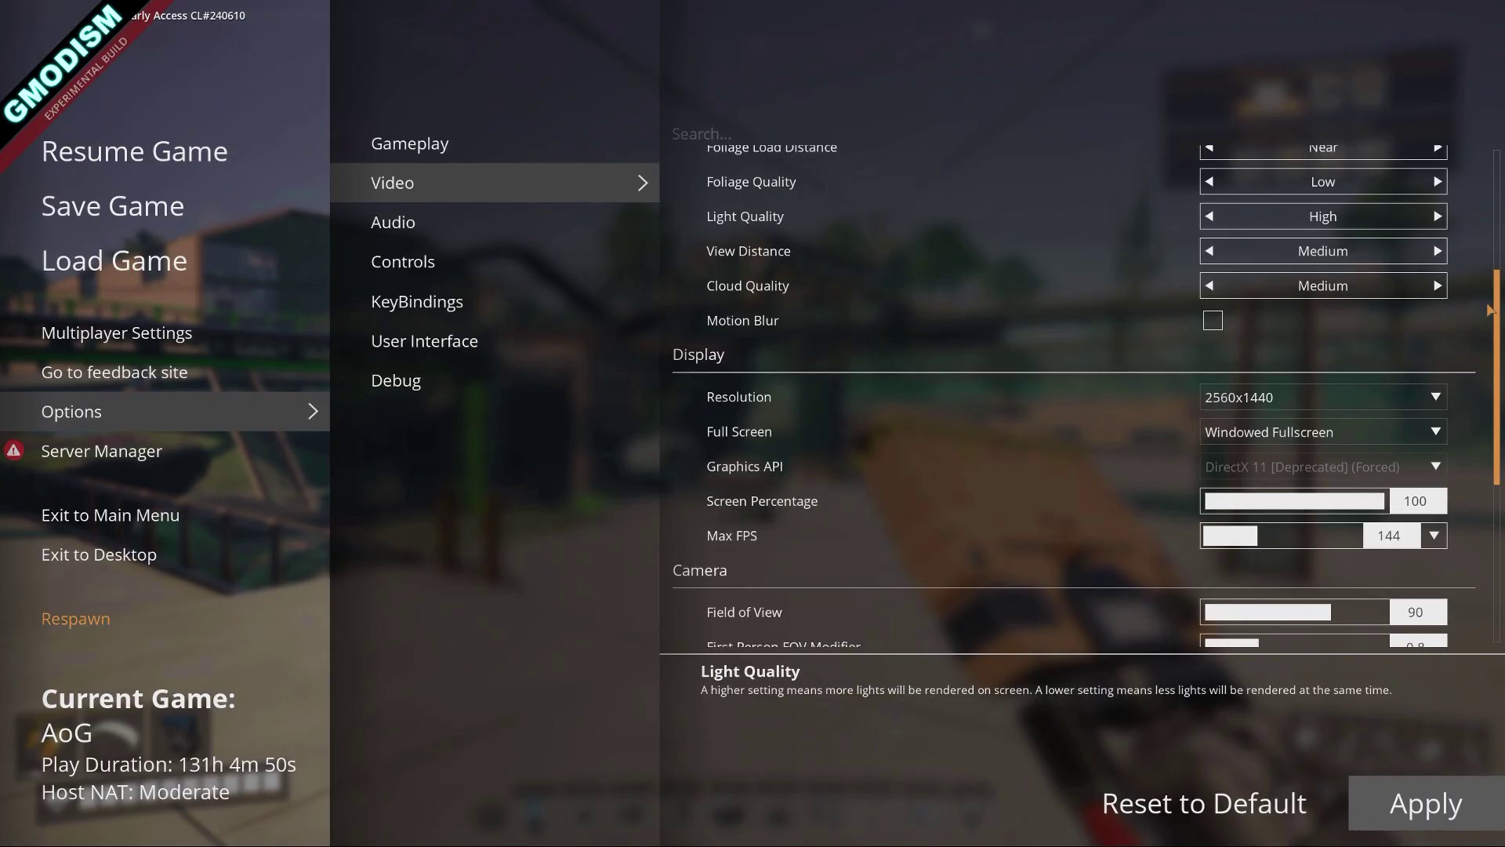
drag(1489, 309, 1458, 303)
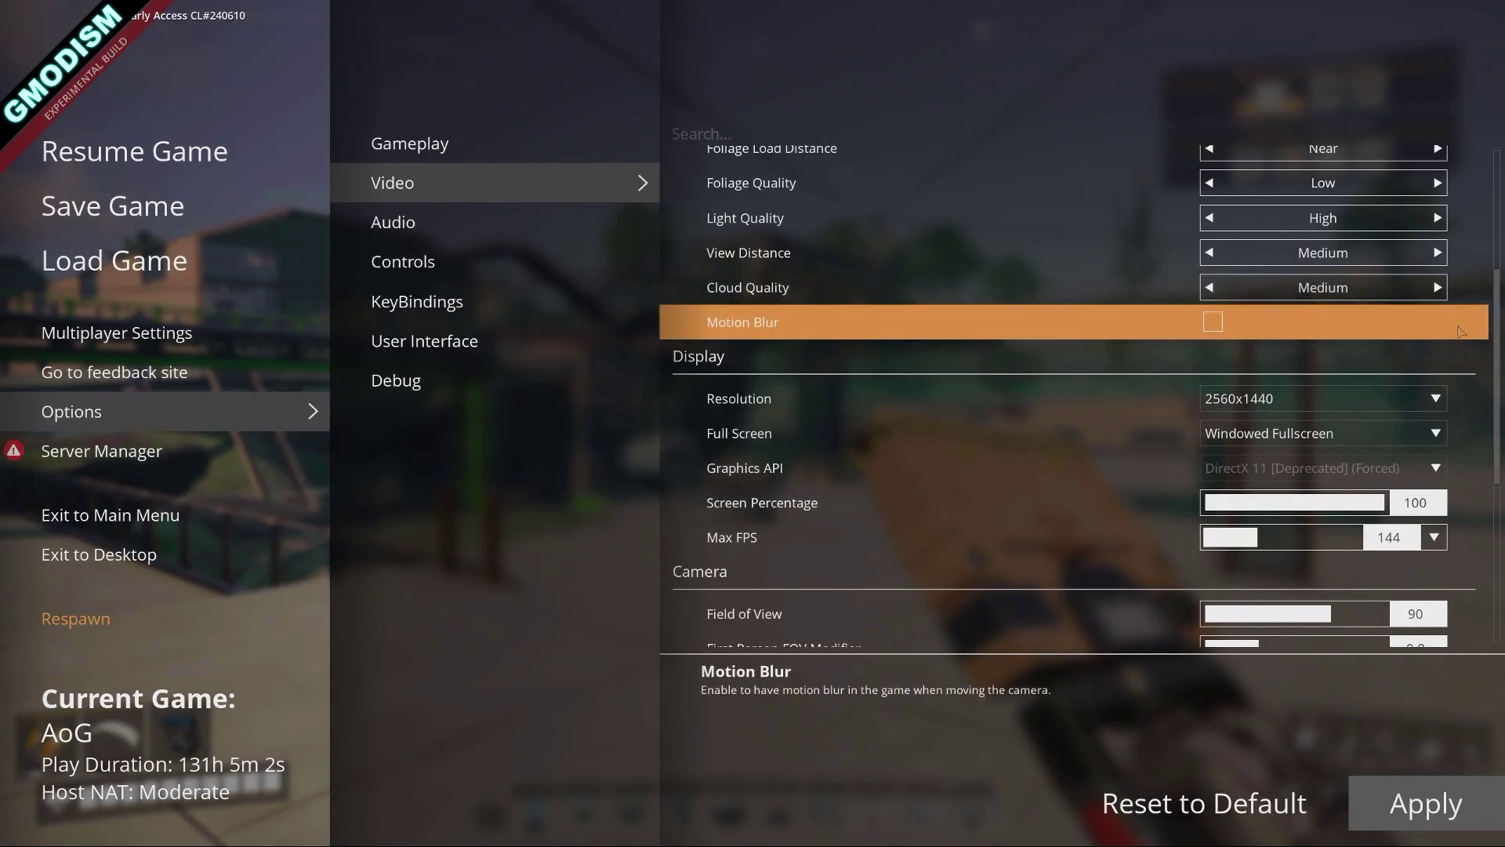
drag(1500, 323, 1498, 373)
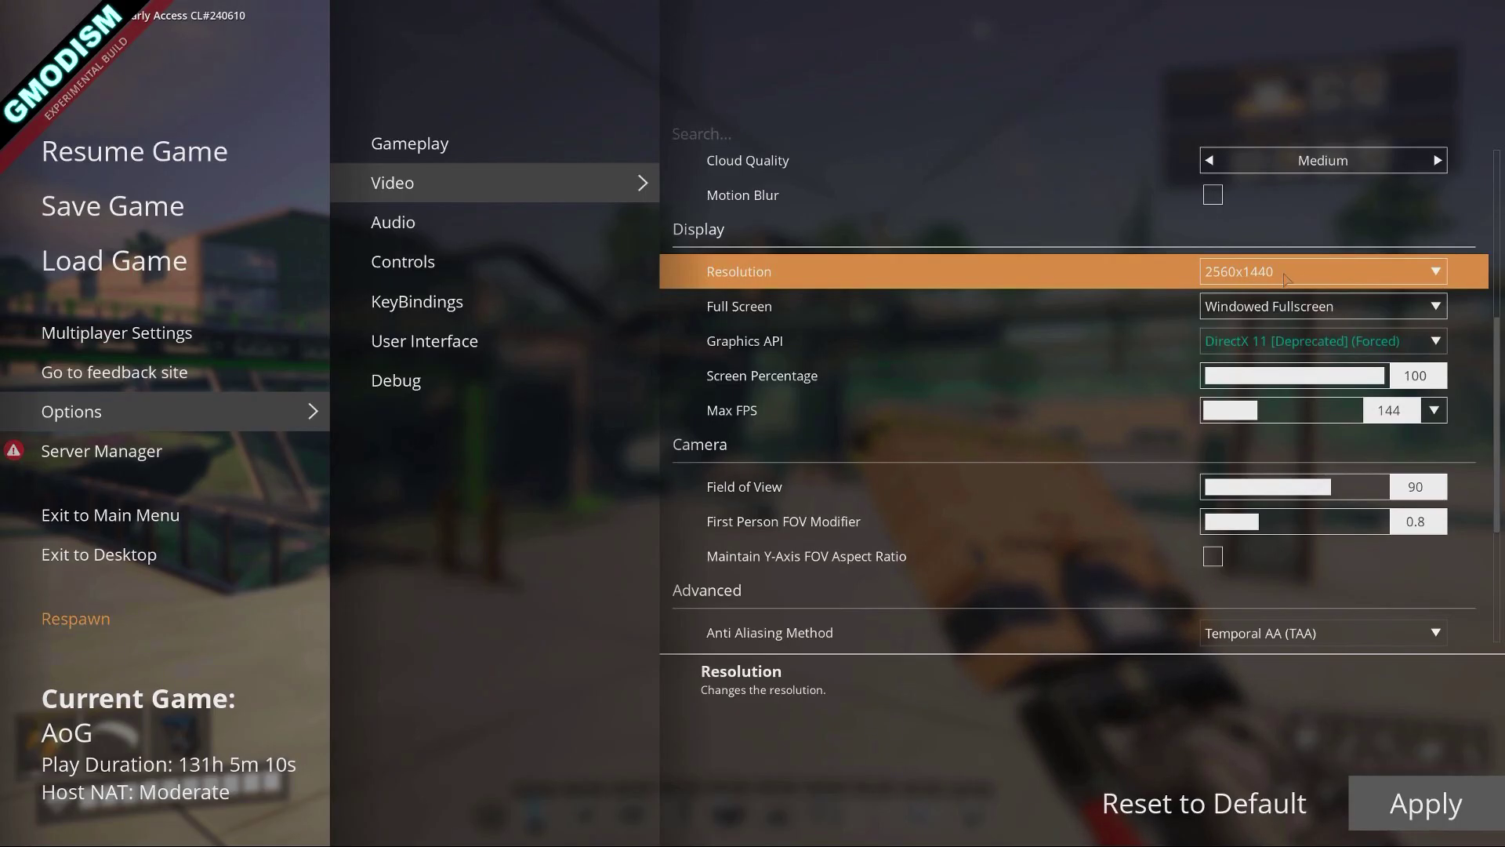
Try the Full Screen setting at Fullscreen, and return it to Windowed Fullscreen
click(1303, 311)
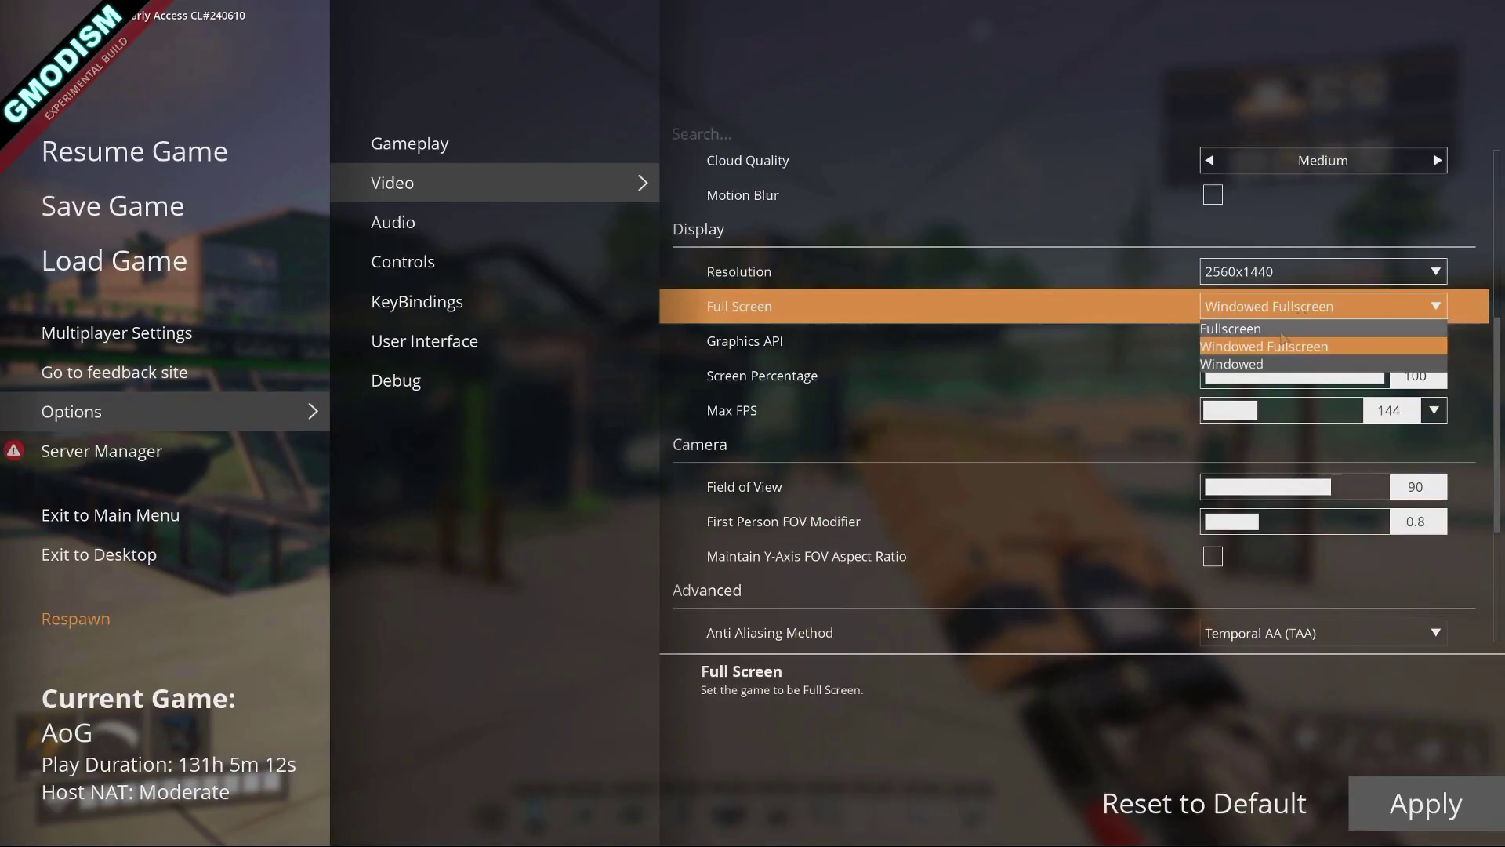
click(1286, 329)
click(1284, 312)
click(1285, 346)
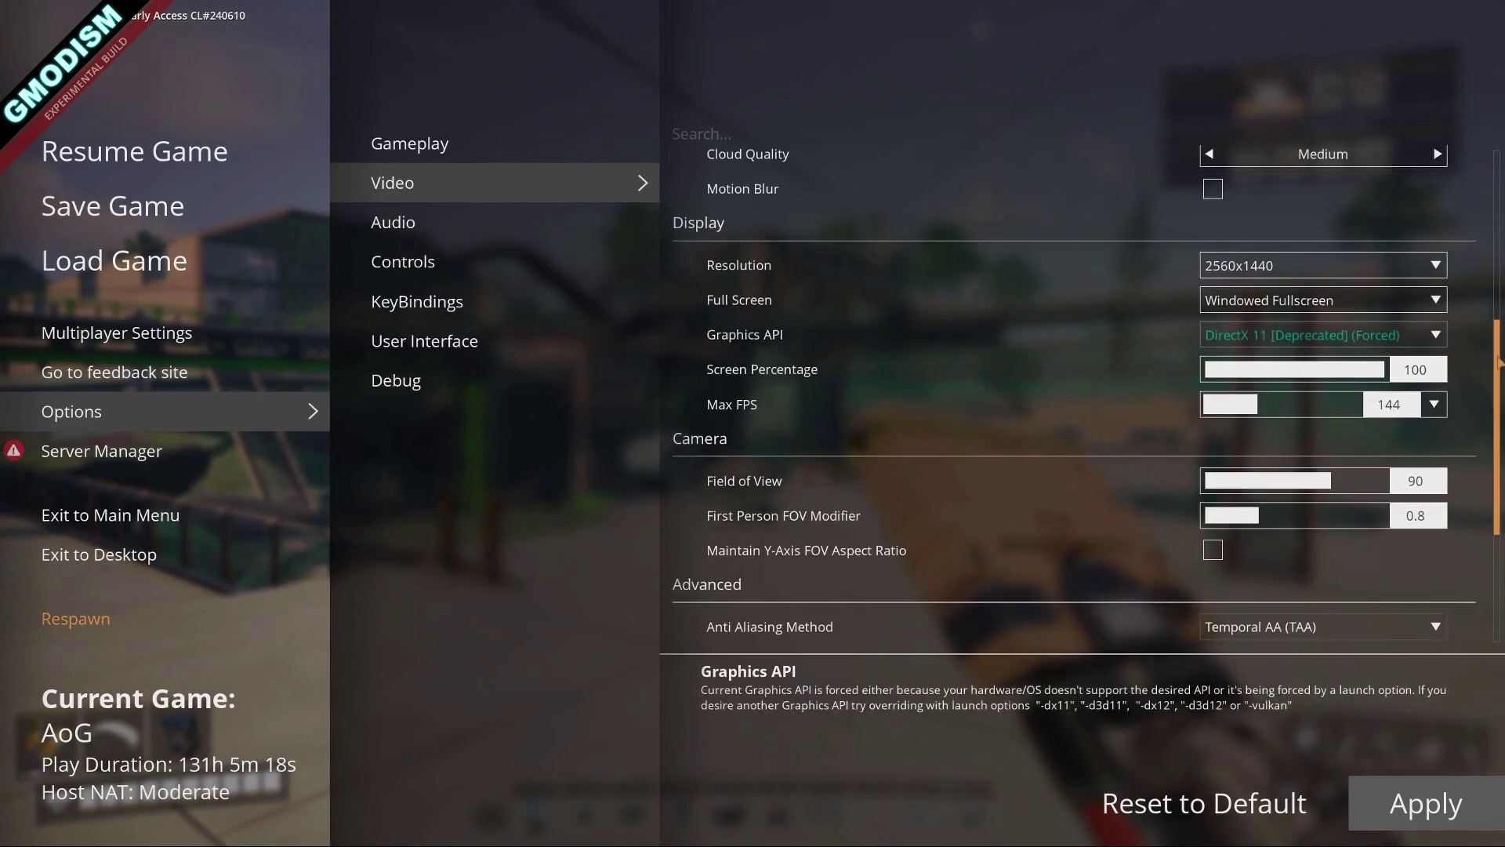
Check the available Anti Aliasing Method choices, keep Temporal AA (TAA), and review the remaining advanced video settings
scroll(1497, 439, down, 3)
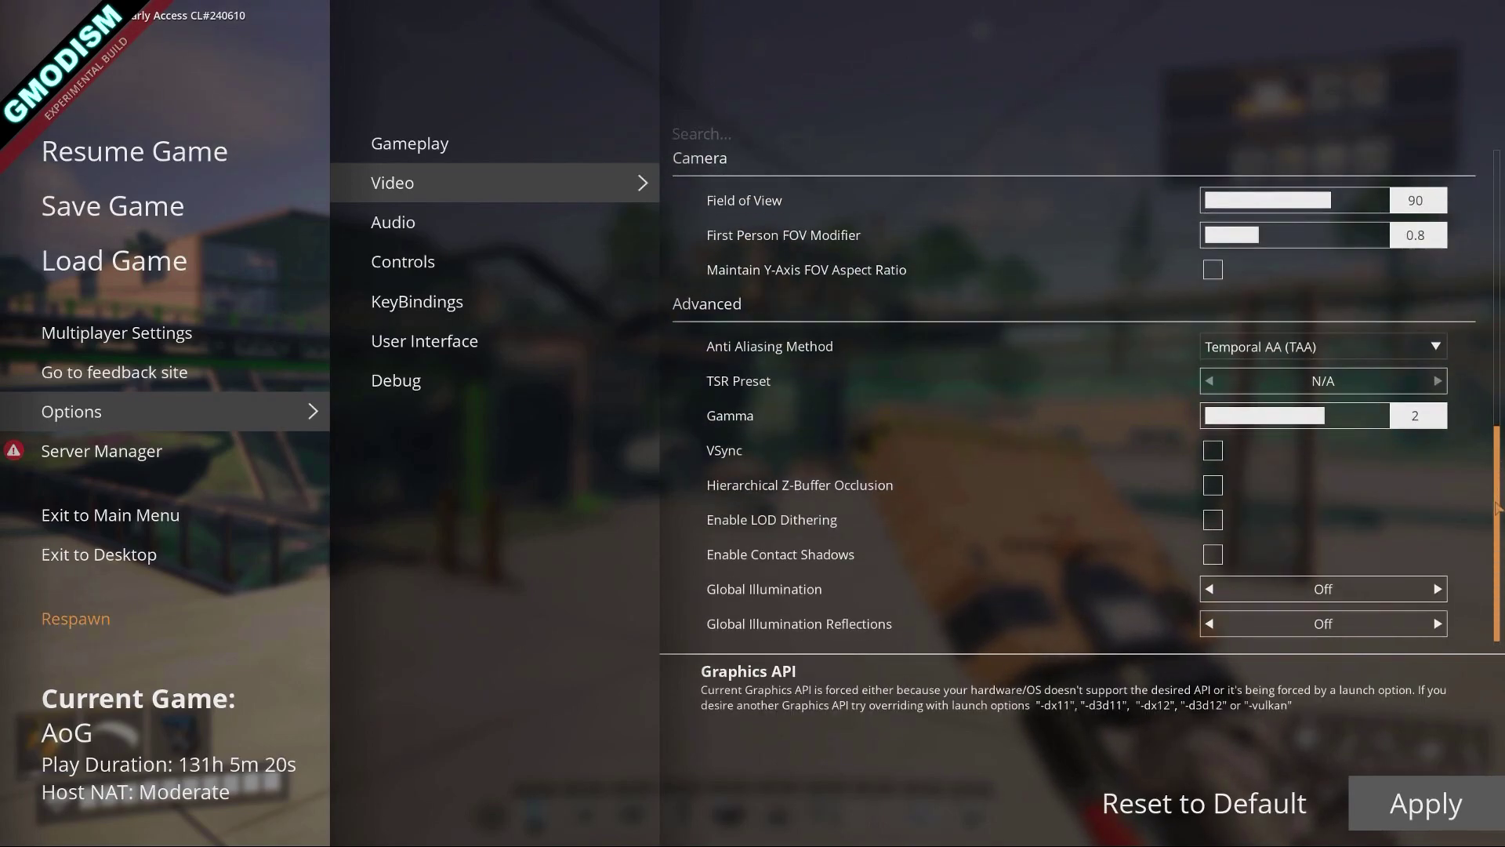
click(1353, 350)
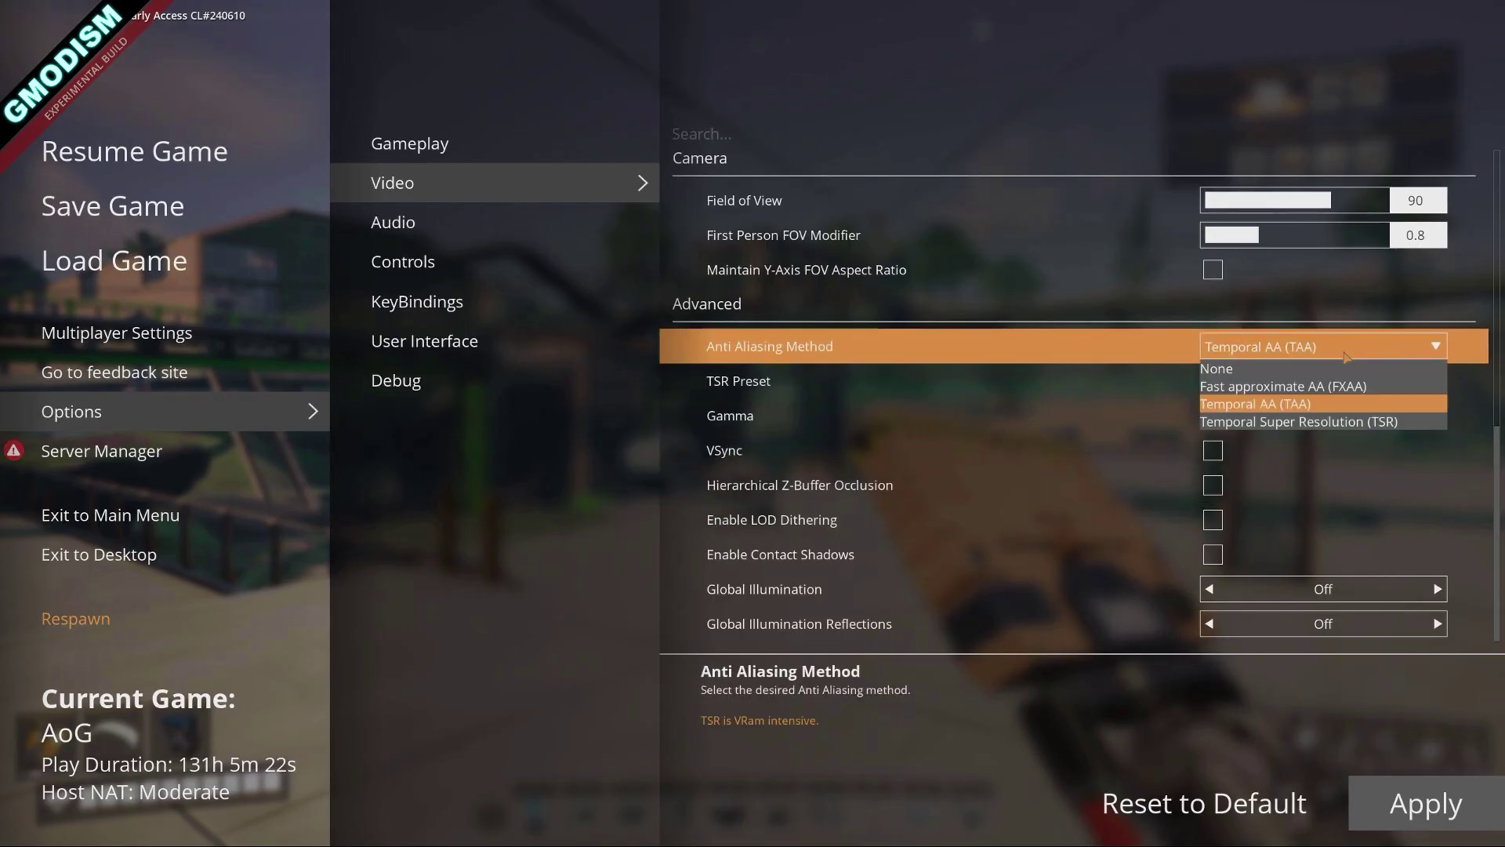
click(1349, 352)
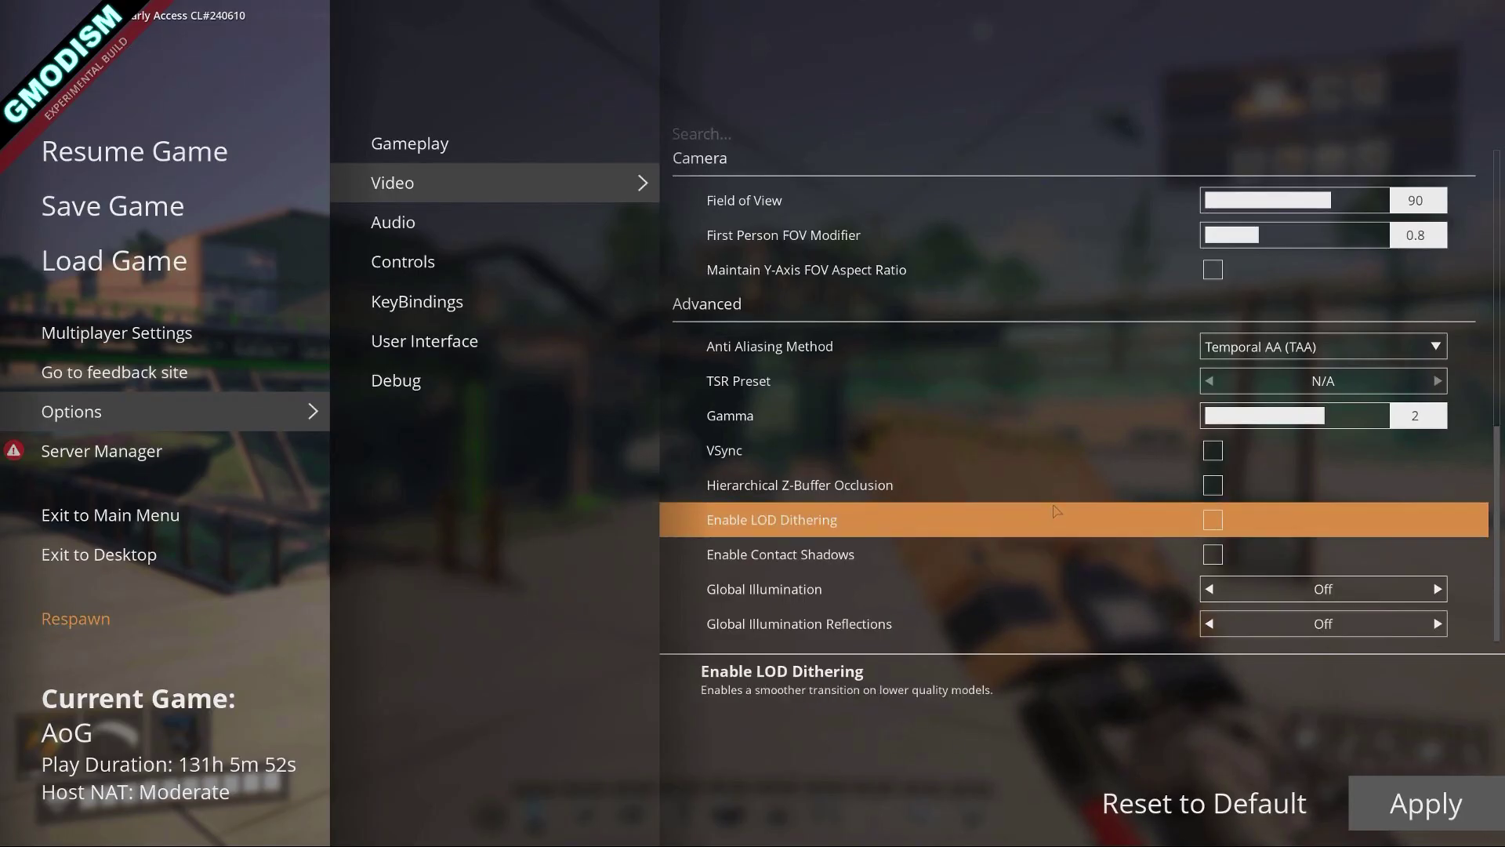
Leave the video options and walk east across the factory floor to examine scenery rendering with the current settings
key(Escape)
key(w)
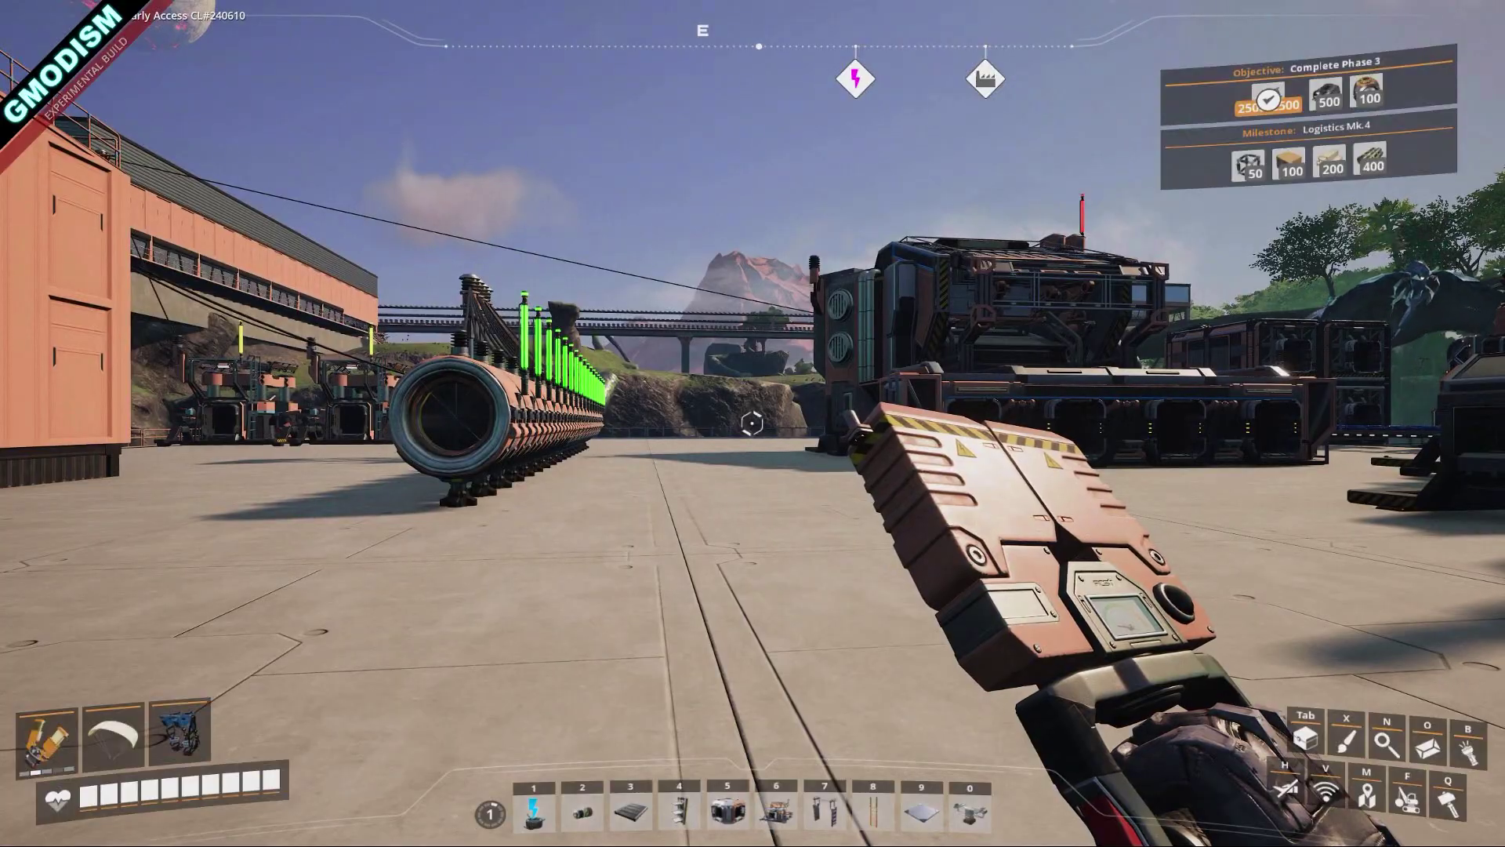
key(w)
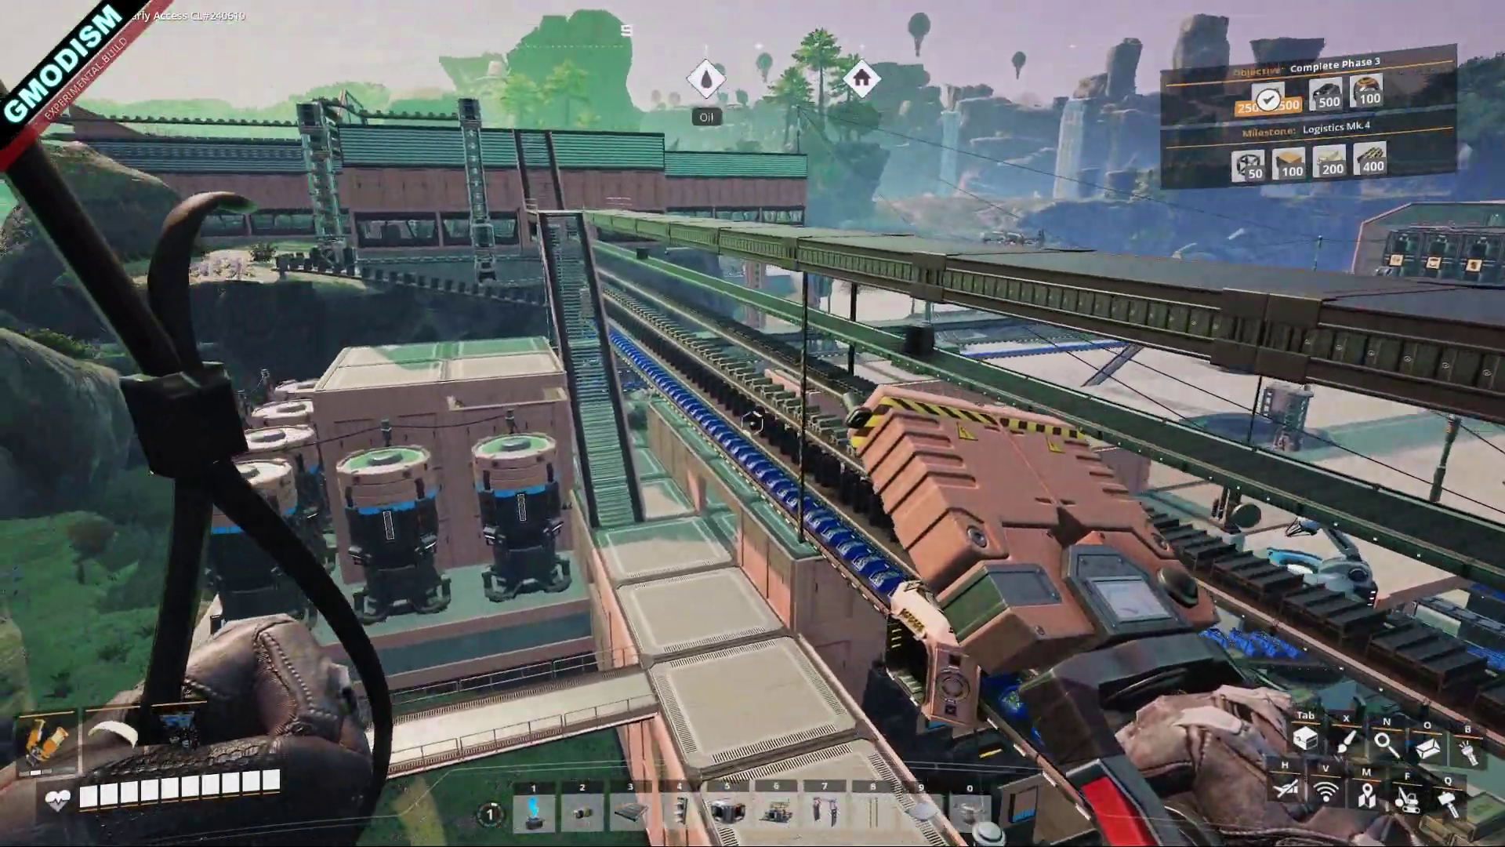
Glide west along the conveyor lines, land on the concrete platform and head south toward the ramp to examine frame smoothness
key(w)
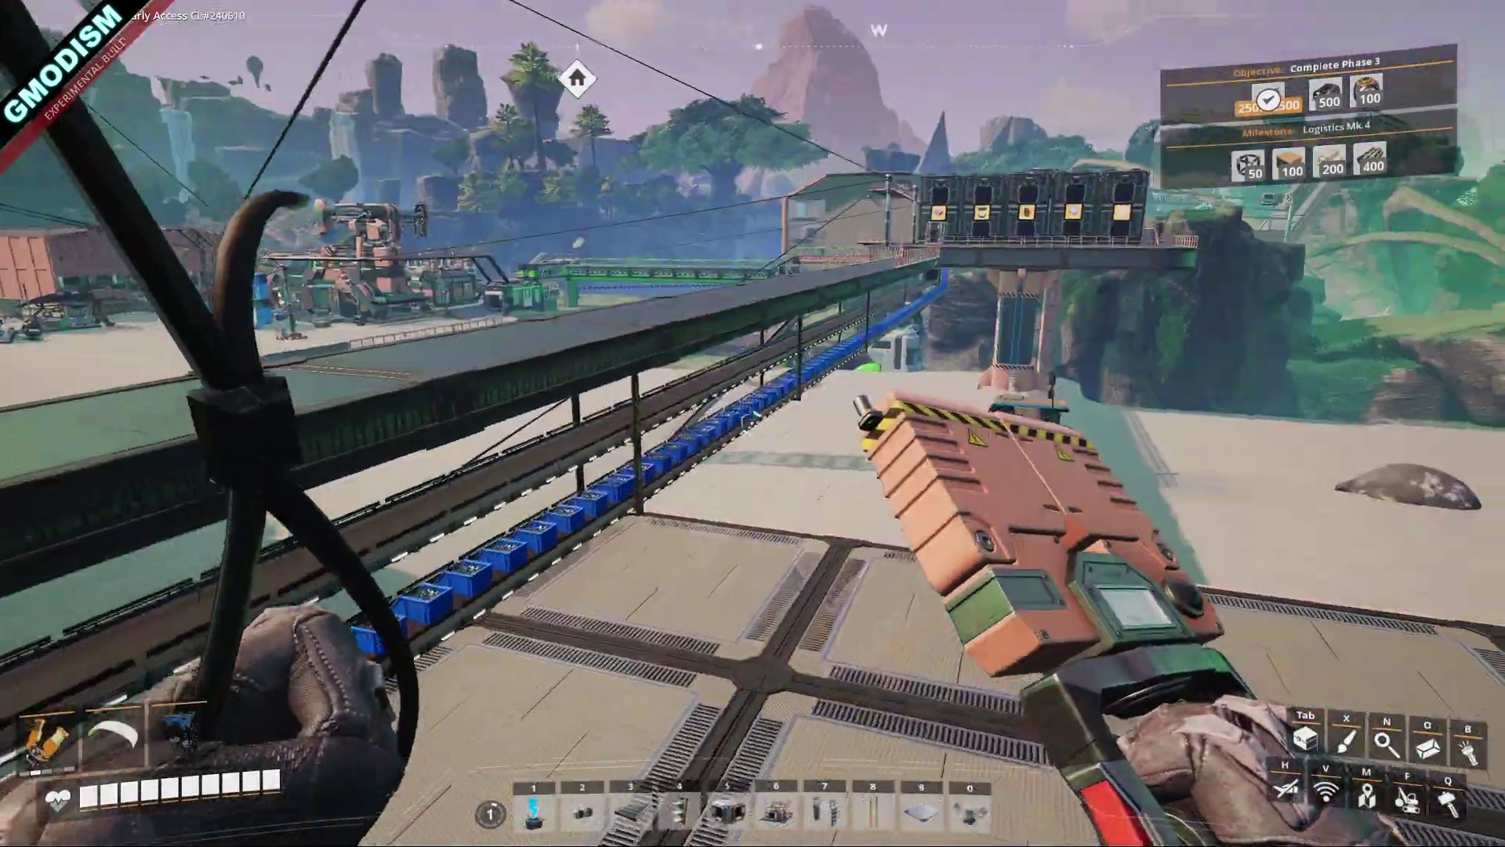
key(w)
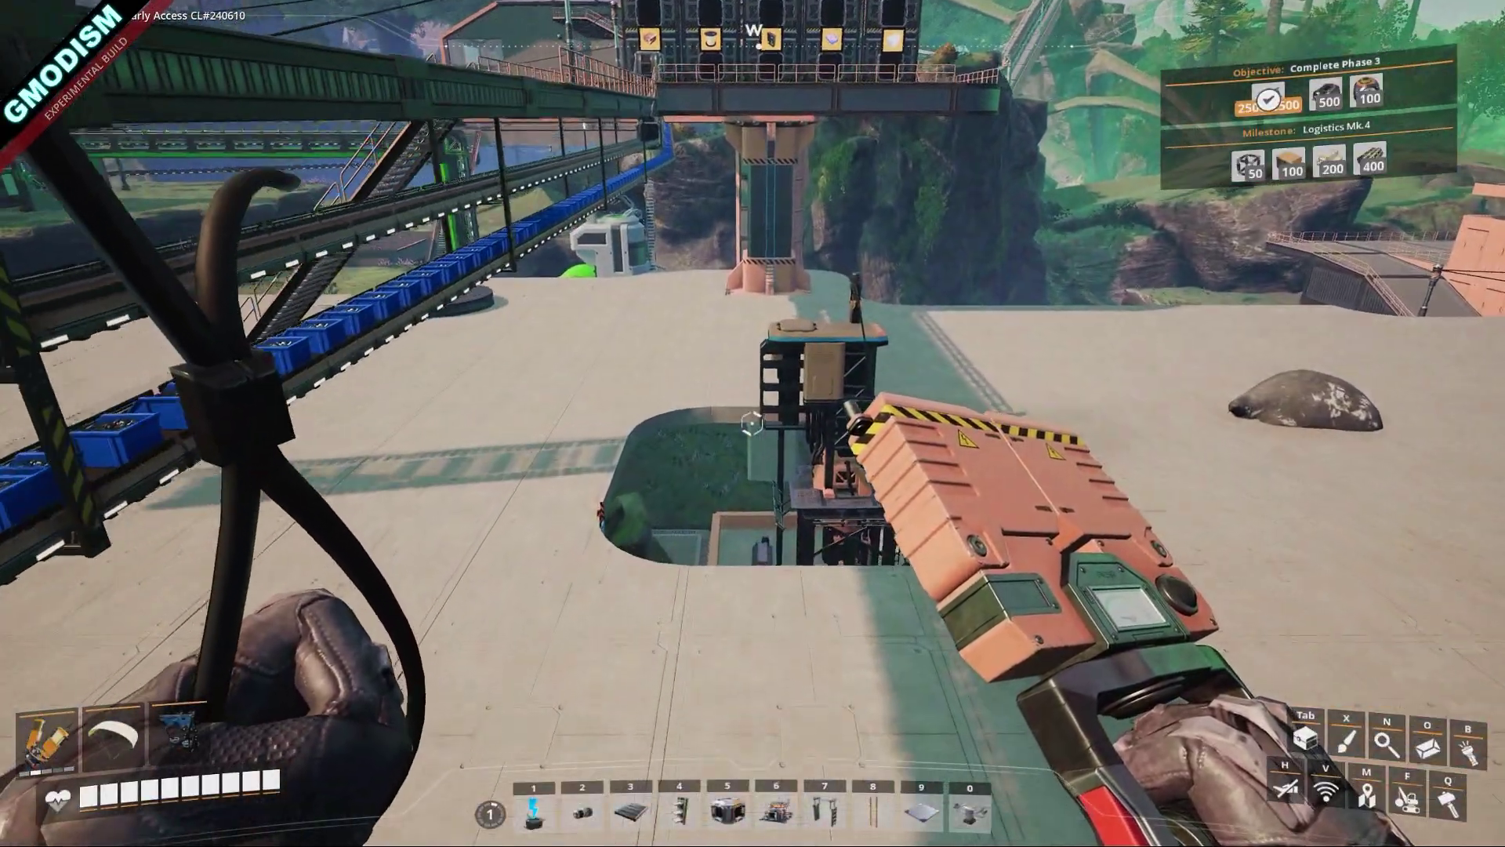
key(w)
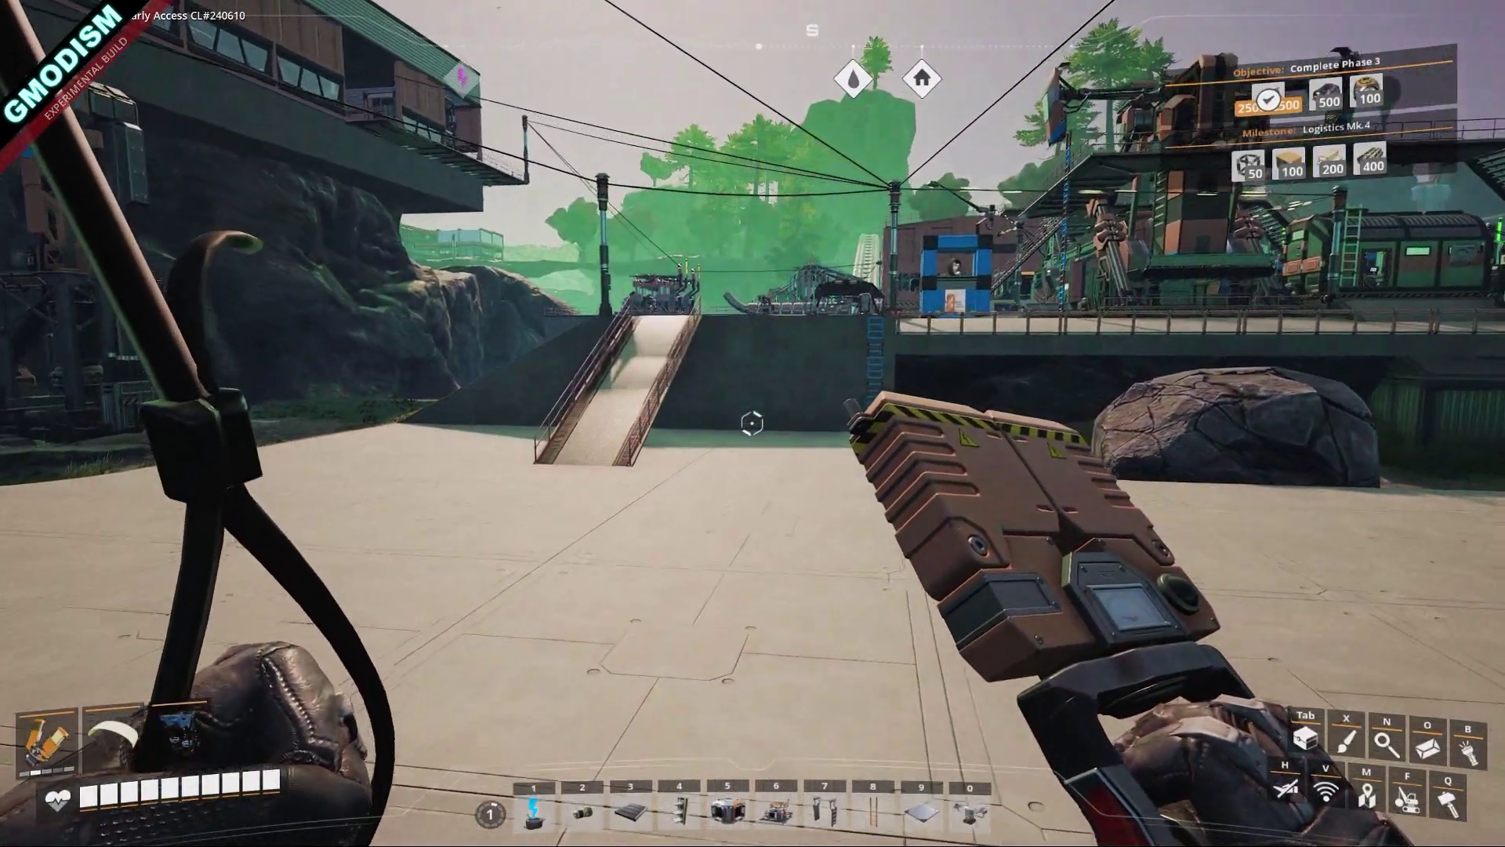
key(w)
key(w)
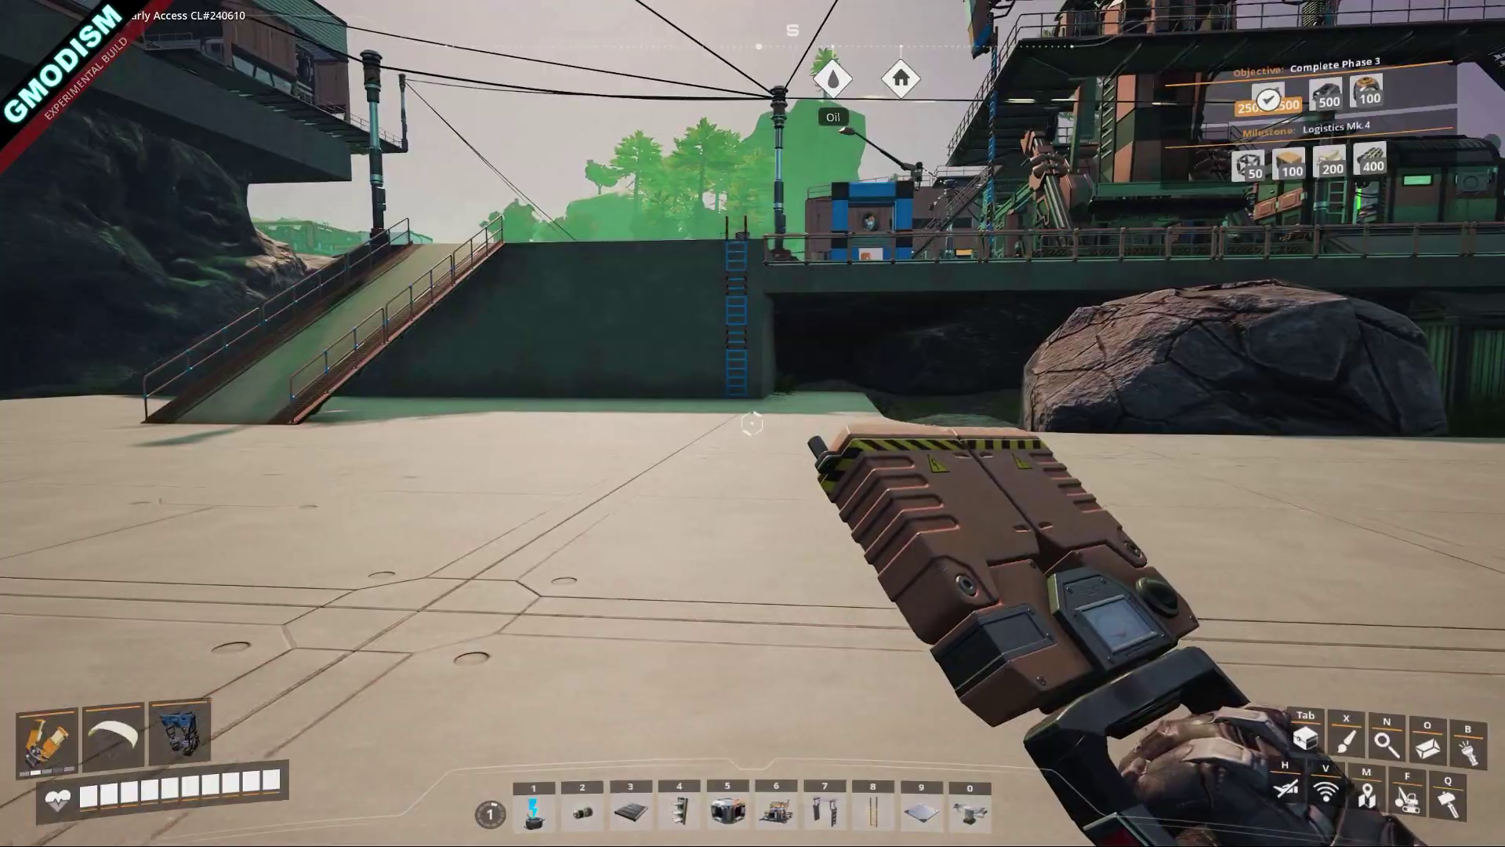
key(a)
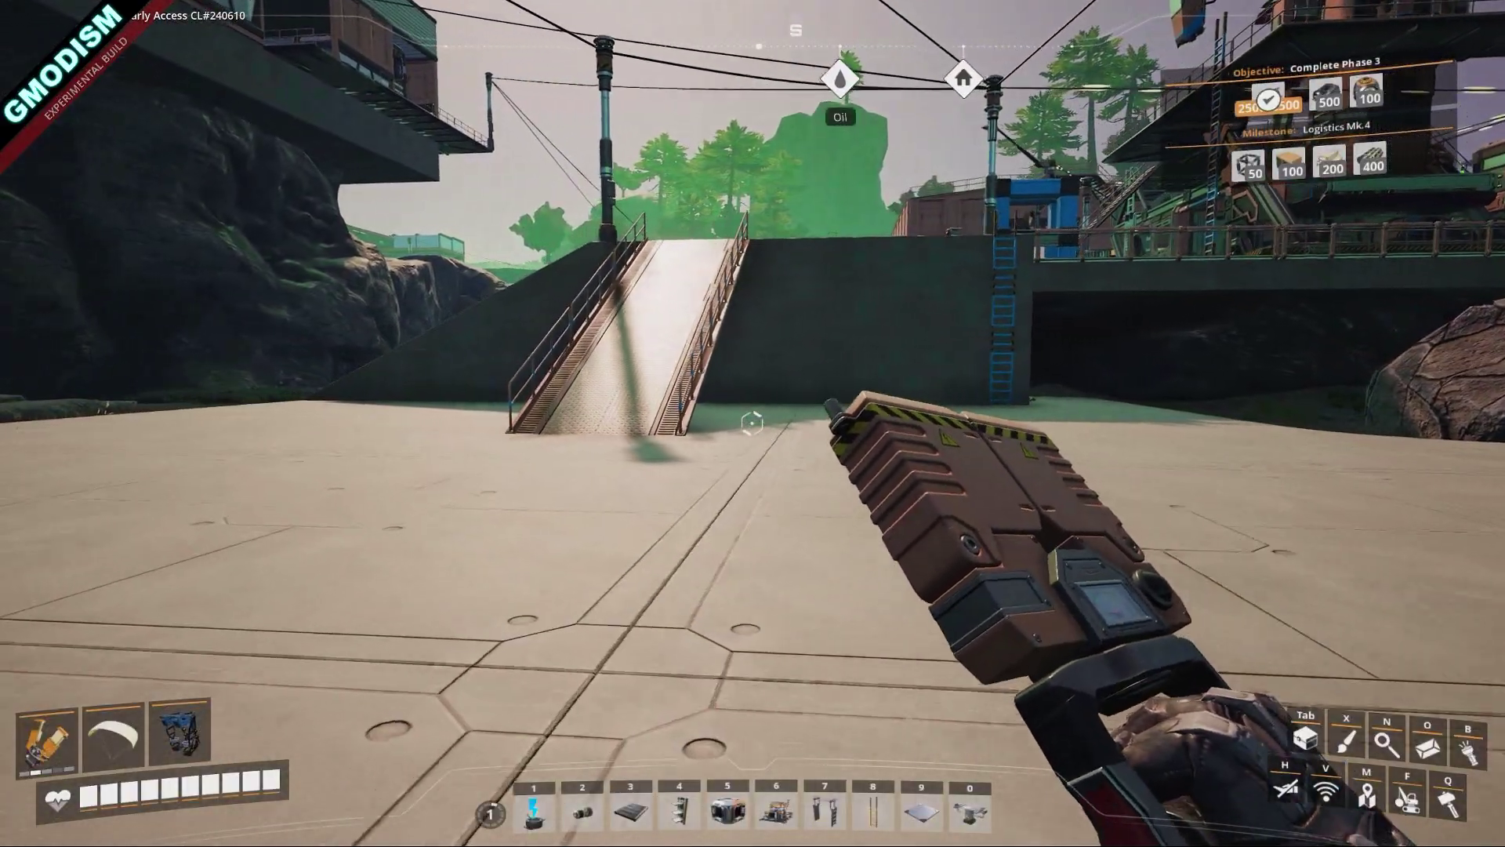